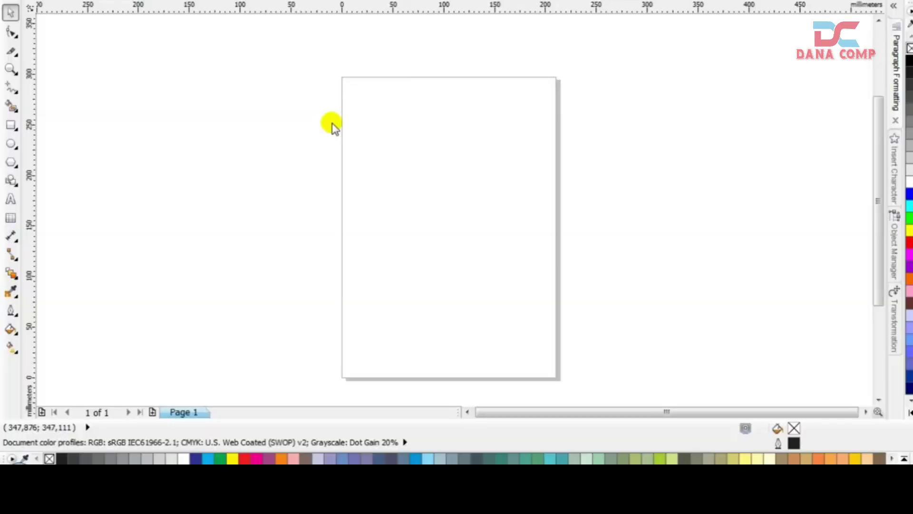
click(186, 75)
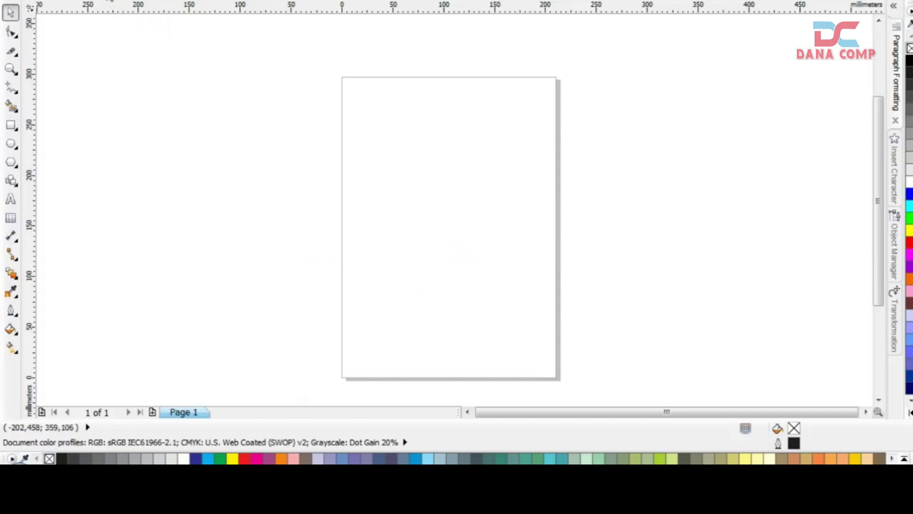
click(112, 0)
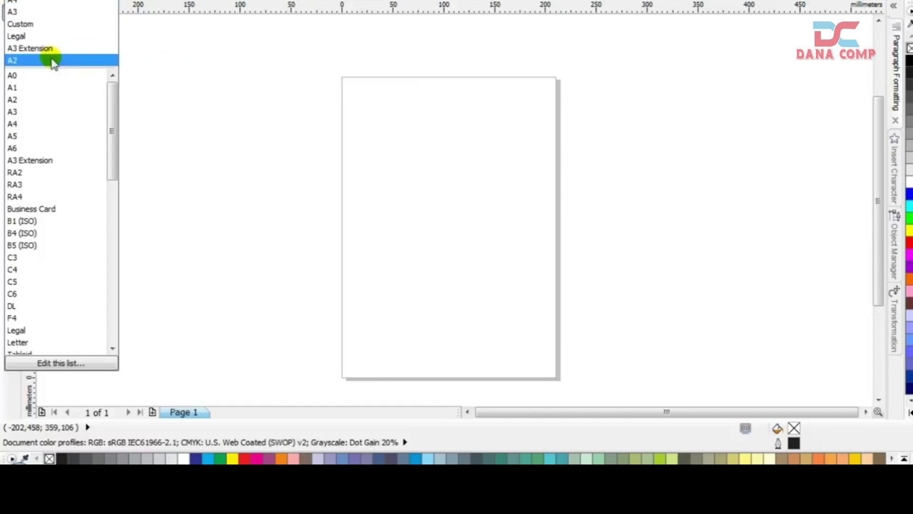
click(230, 83)
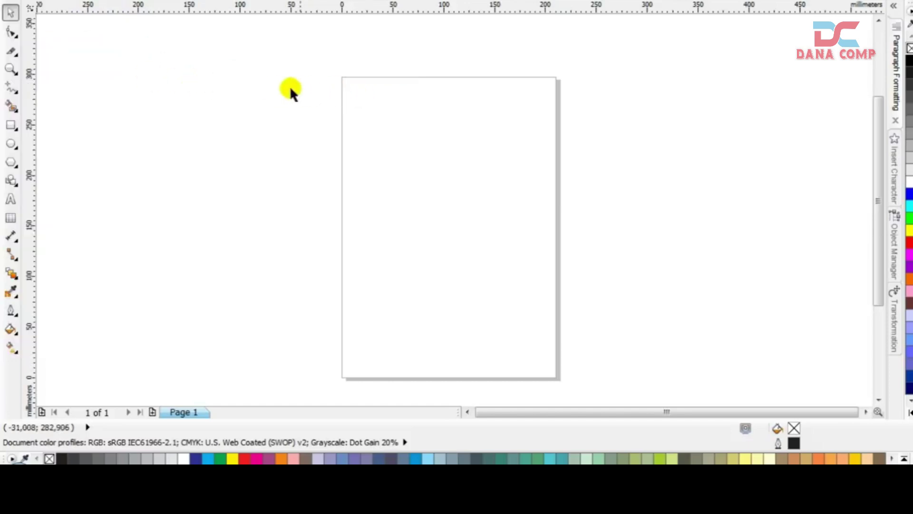
click(265, 84)
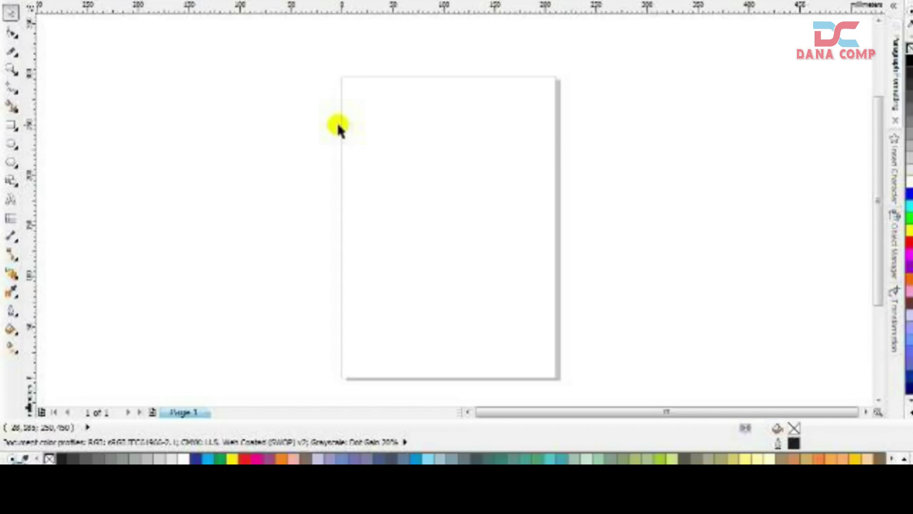
click(215, 93)
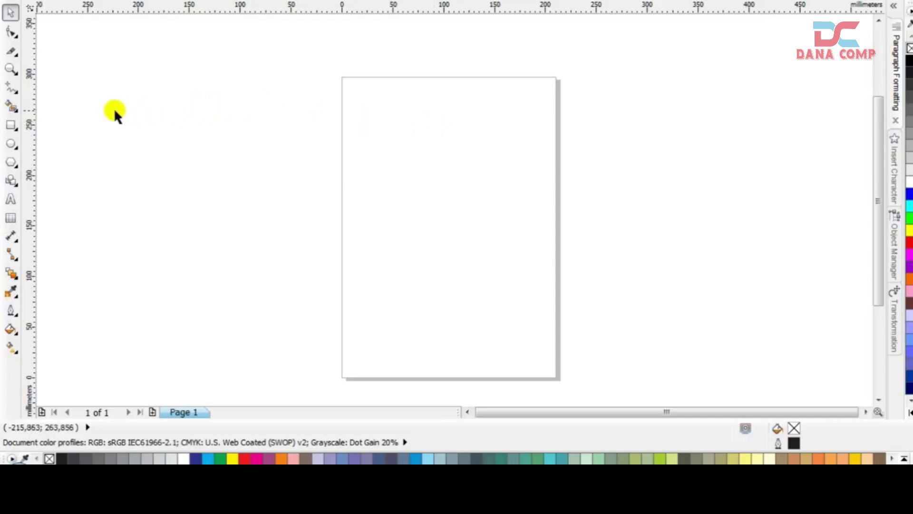
Draw a rectangle about 157 by 148 mm on the upper part of the page and deselect it
click(11, 124)
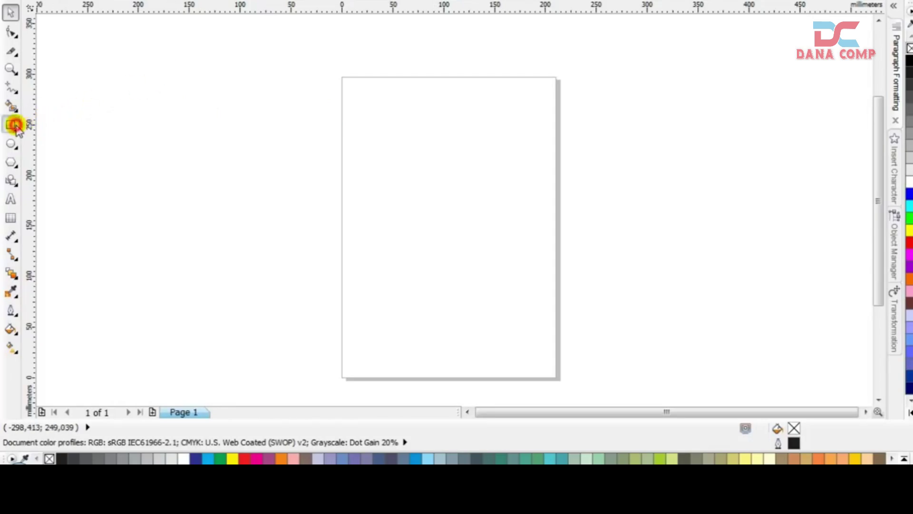
drag(356, 88, 515, 238)
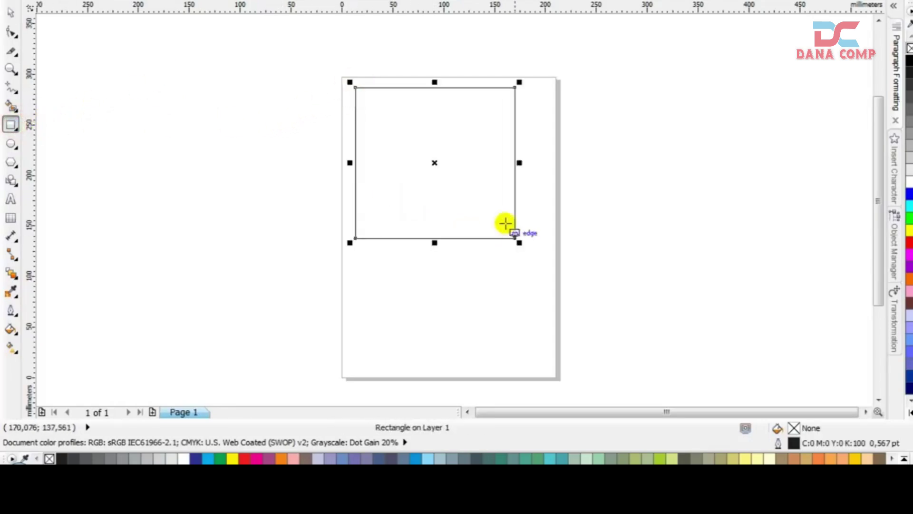
click(10, 13)
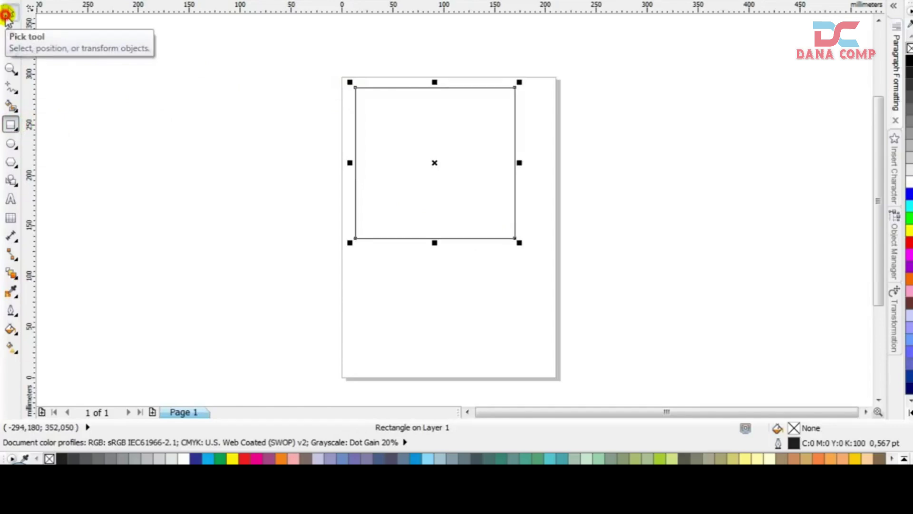
click(605, 140)
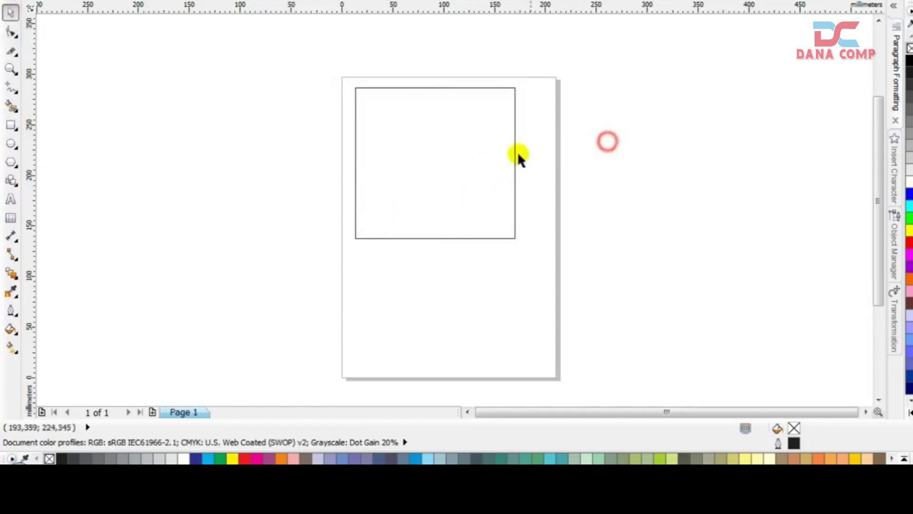
Stretch the rectangle sideways to near the page's right edge and downward to about 45 mm above the page bottom
click(481, 157)
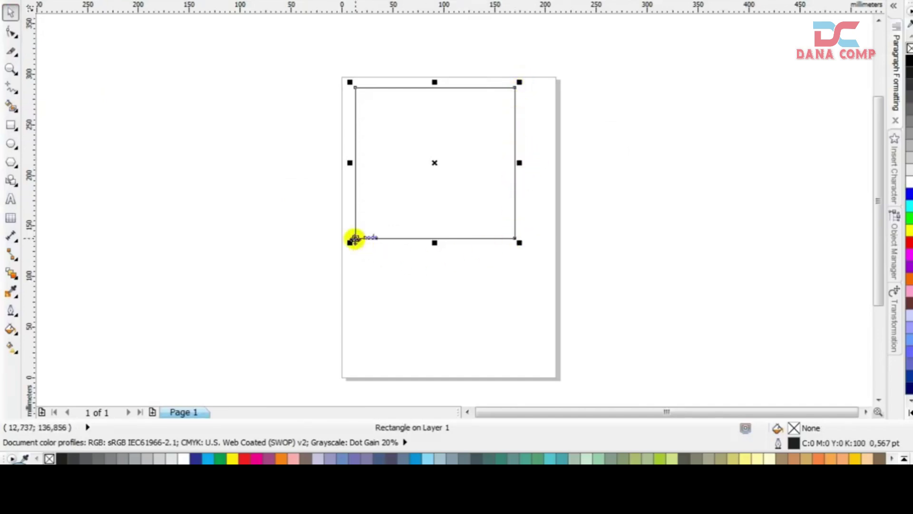
drag(521, 162, 549, 160)
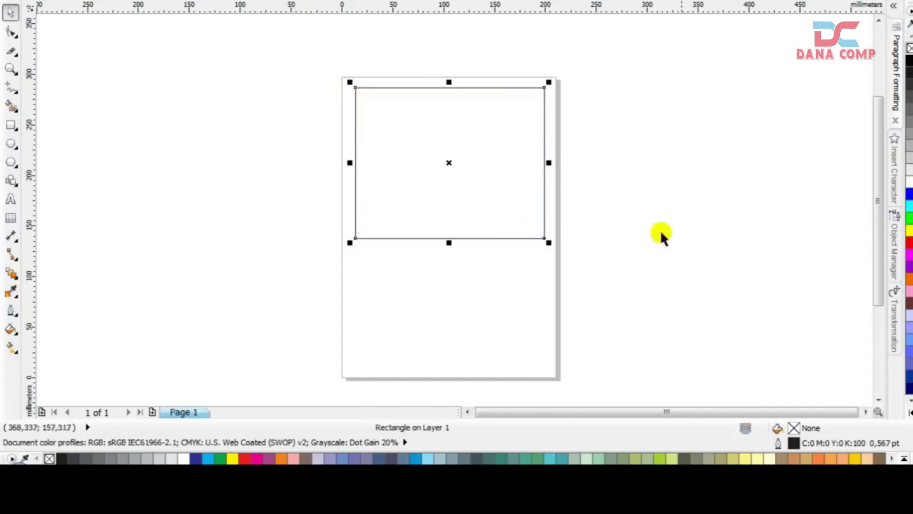
drag(448, 243, 448, 338)
Rotate the rectangle about 90 degrees clockwise, skew it horizontally back and forth, and deselect it
click(487, 140)
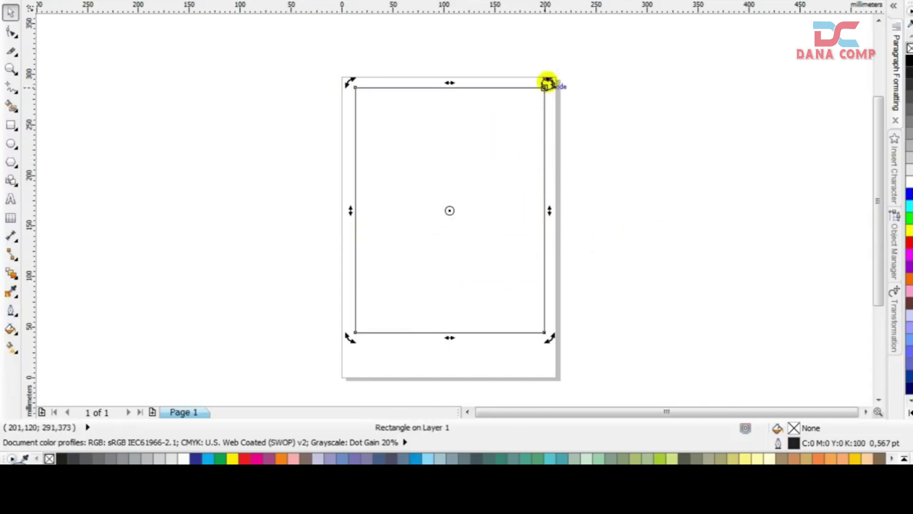
drag(547, 82, 573, 305)
drag(451, 112, 303, 117)
drag(375, 114, 527, 117)
click(493, 161)
click(342, 139)
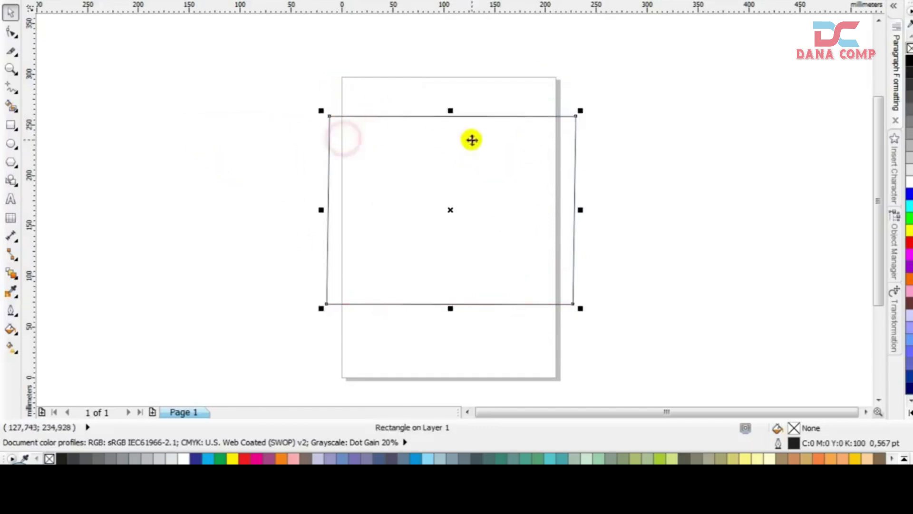
click(450, 90)
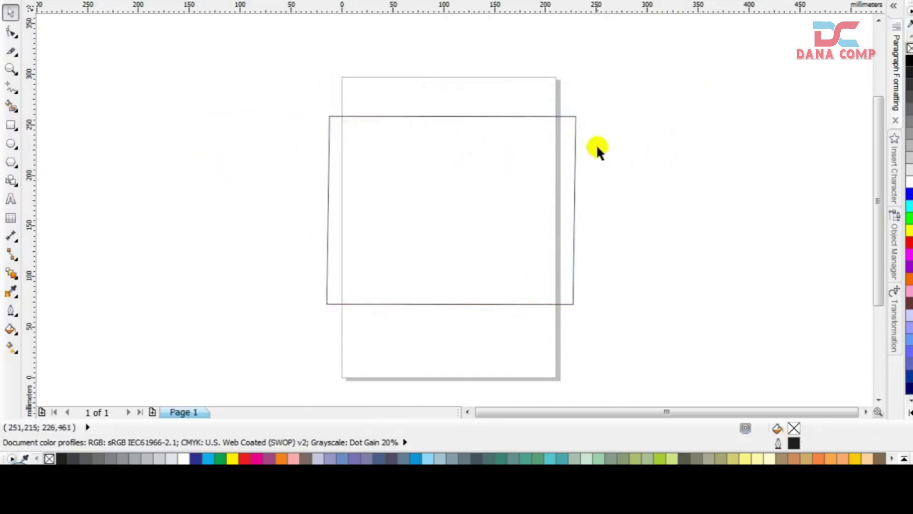
Skew the rectangle's top edge slightly to the left and delete the rectangle
click(489, 167)
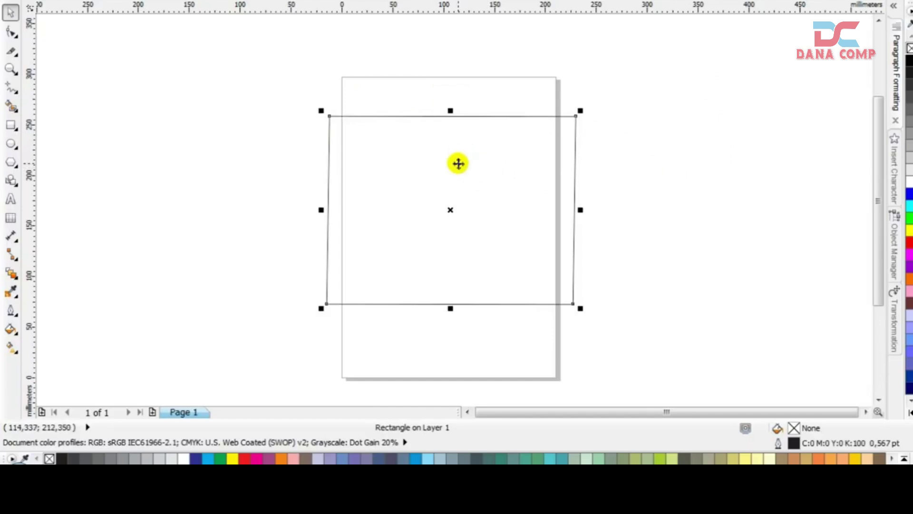
click(451, 147)
mouse_move(451, 116)
mouse_down()
mouse_move(417, 121)
mouse_move(434, 118)
mouse_up()
click(566, 170)
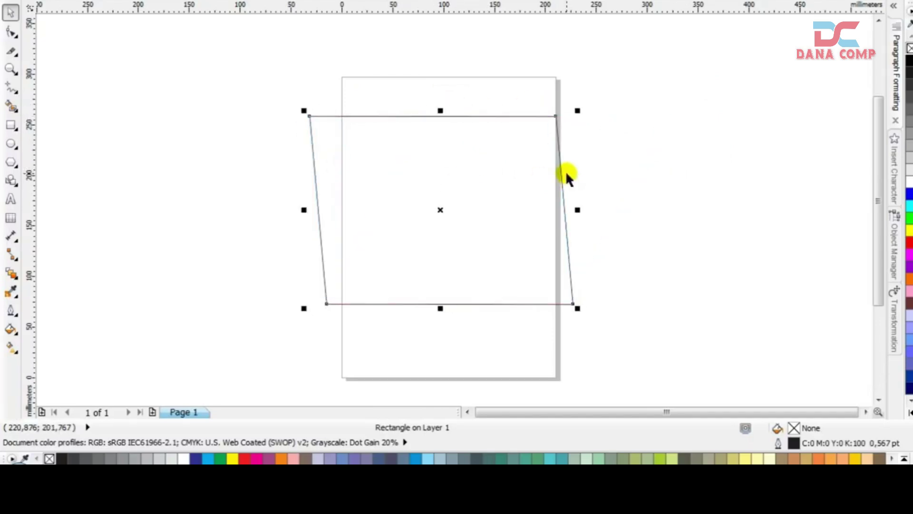
key(Delete)
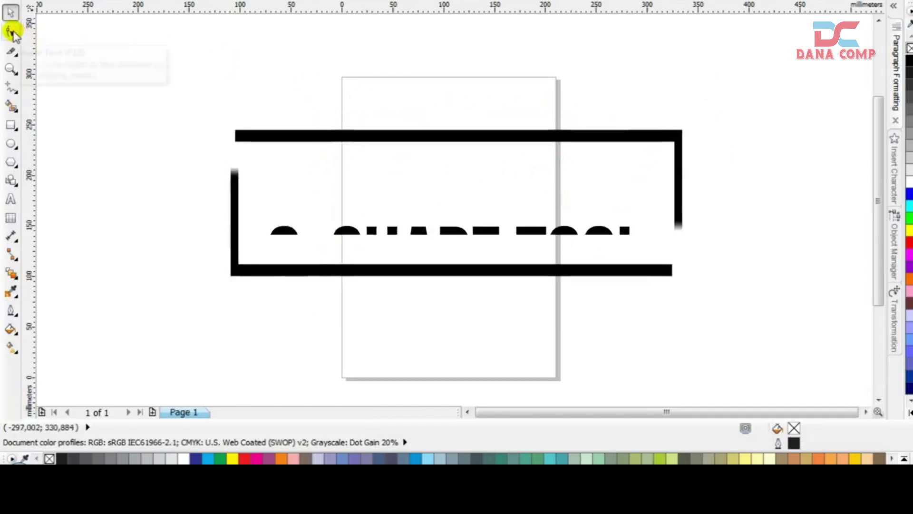
Draw a rectangle about 180 by 170 mm on the page and convert it to curves for editing with the Shape tool
click(12, 33)
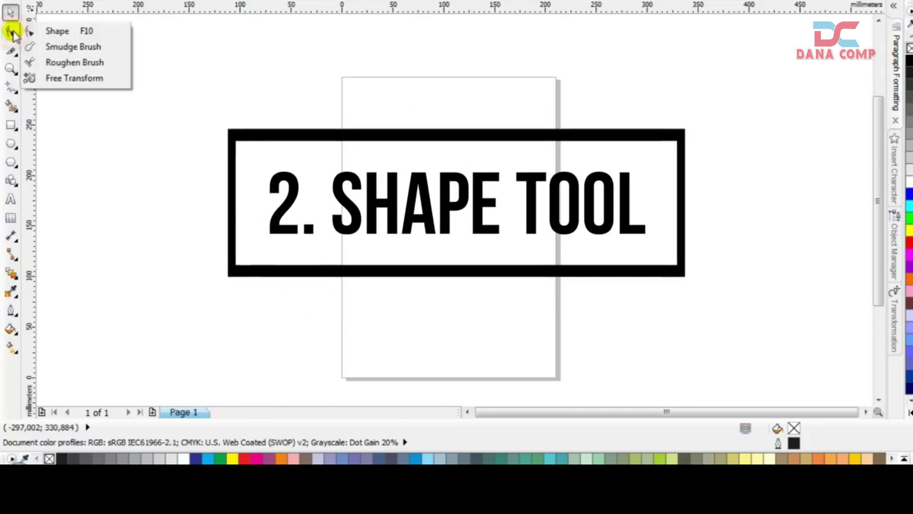
click(49, 30)
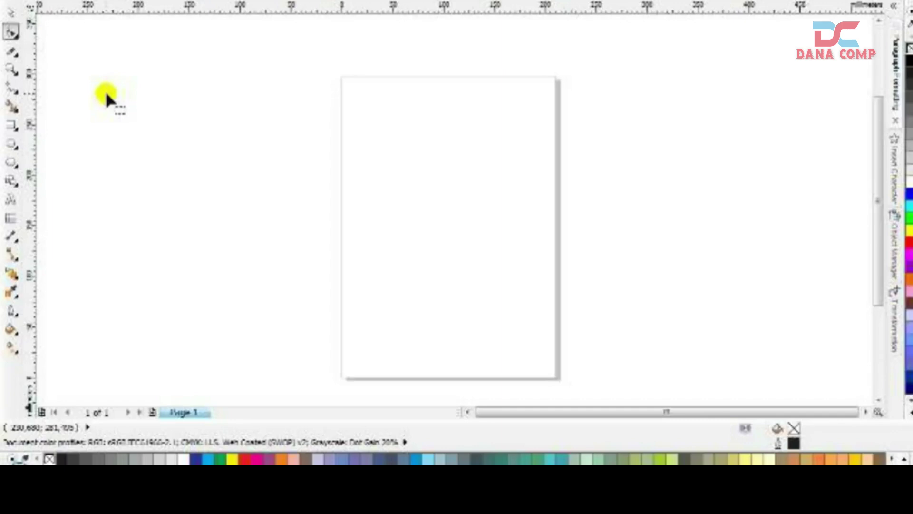
click(11, 125)
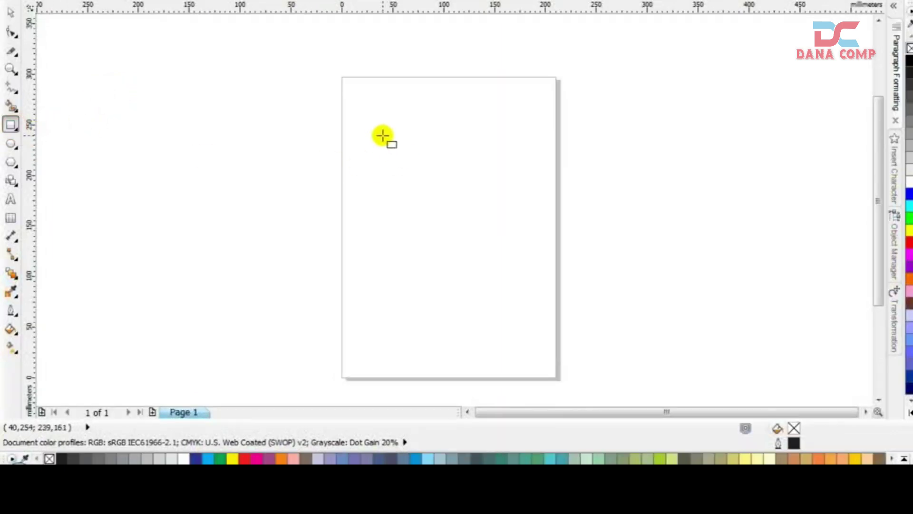
drag(362, 110, 547, 284)
key(ctrl+q)
click(12, 32)
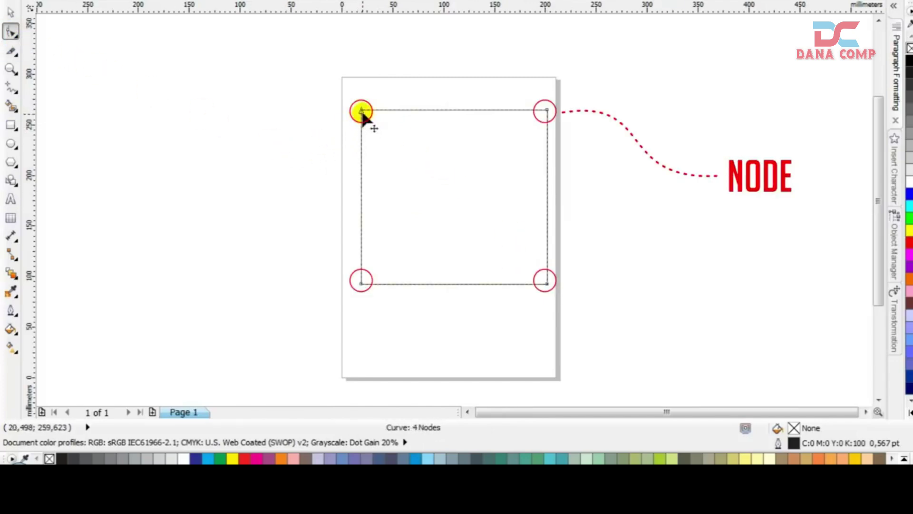
Add two nodes near the left end of the curve's top edge and move them to form a peak and a dip
click(383, 111)
double_click(384, 110)
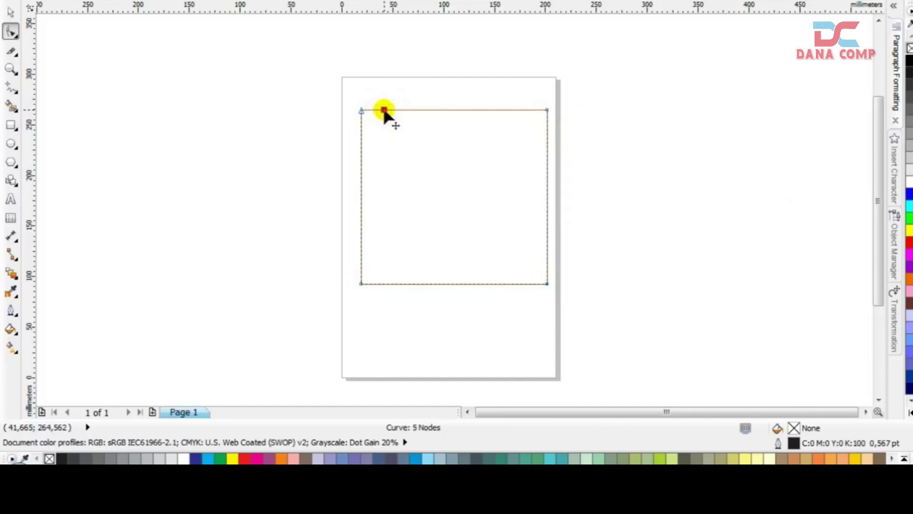
drag(385, 110, 410, 131)
double_click(426, 88)
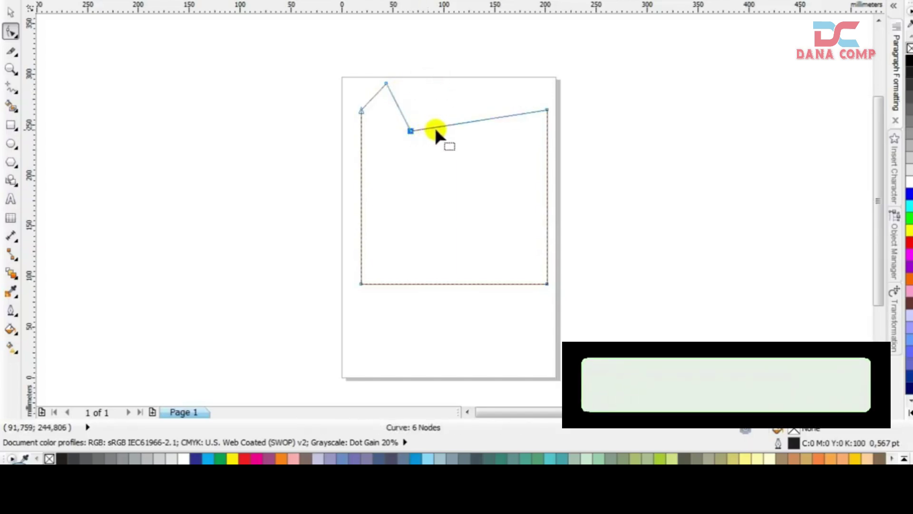
Remove the two added nodes from the top edge one at a time, and delete the curve by deleting all its remaining nodes
drag(399, 69, 335, 84)
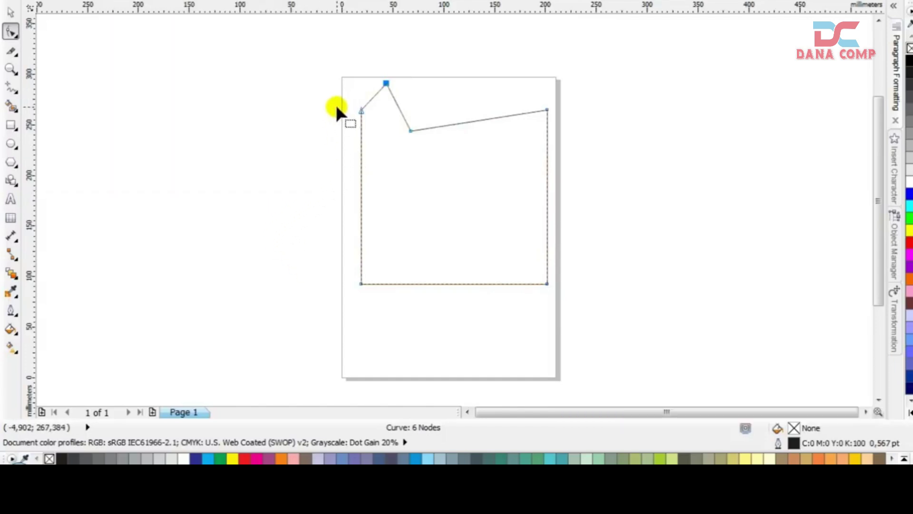
key(Delete)
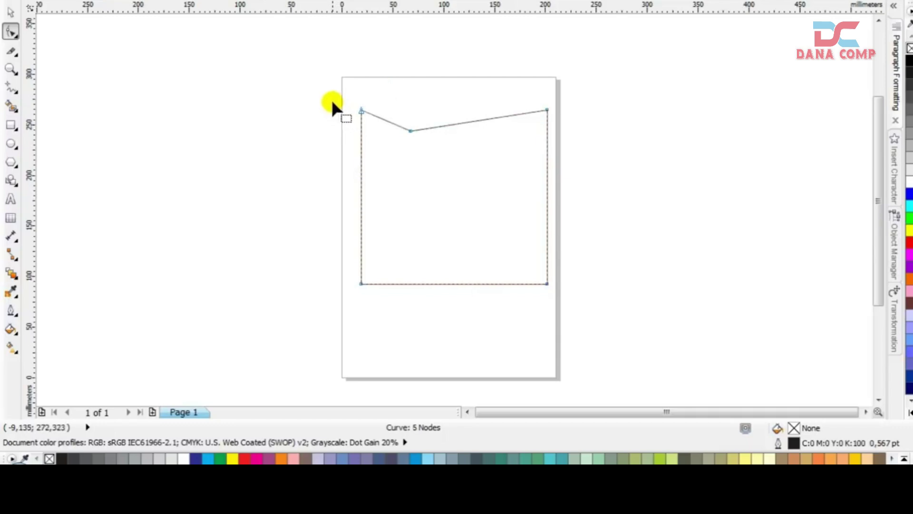
drag(392, 105, 446, 173)
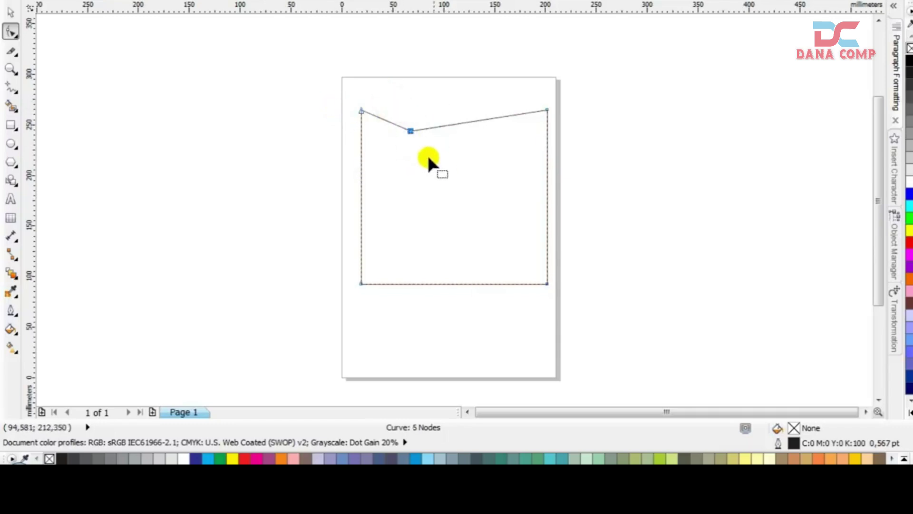
click(122, 1)
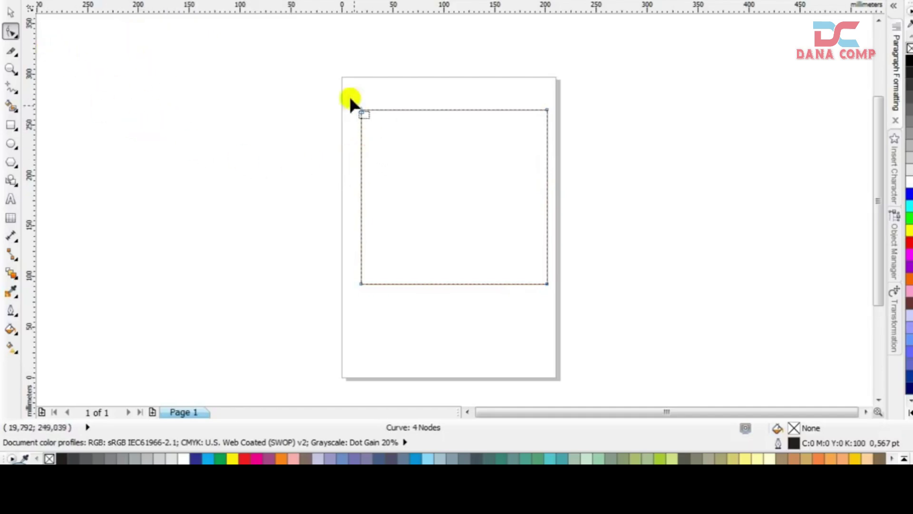
drag(327, 76, 612, 309)
key(Delete)
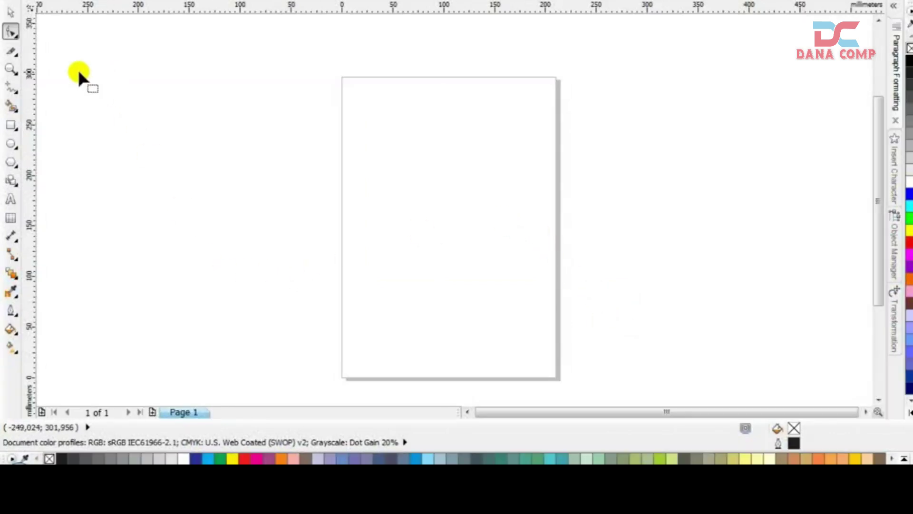
click(13, 51)
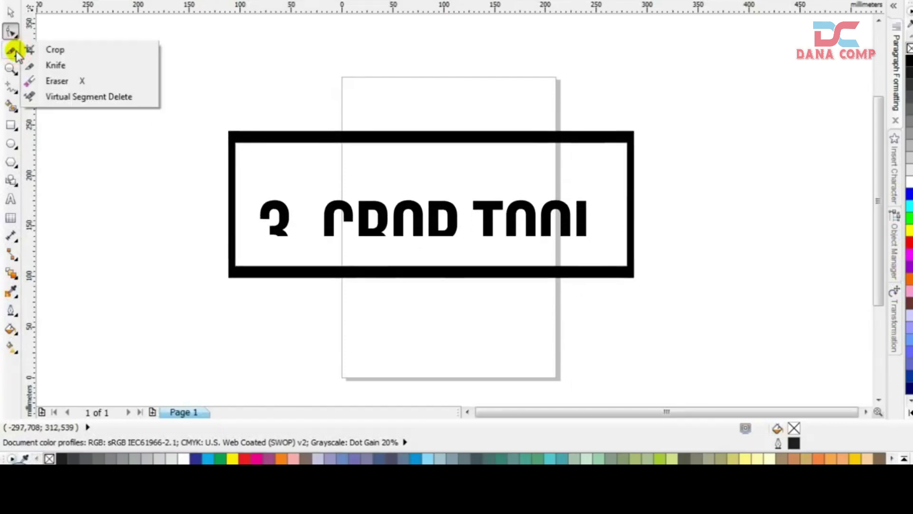
click(53, 81)
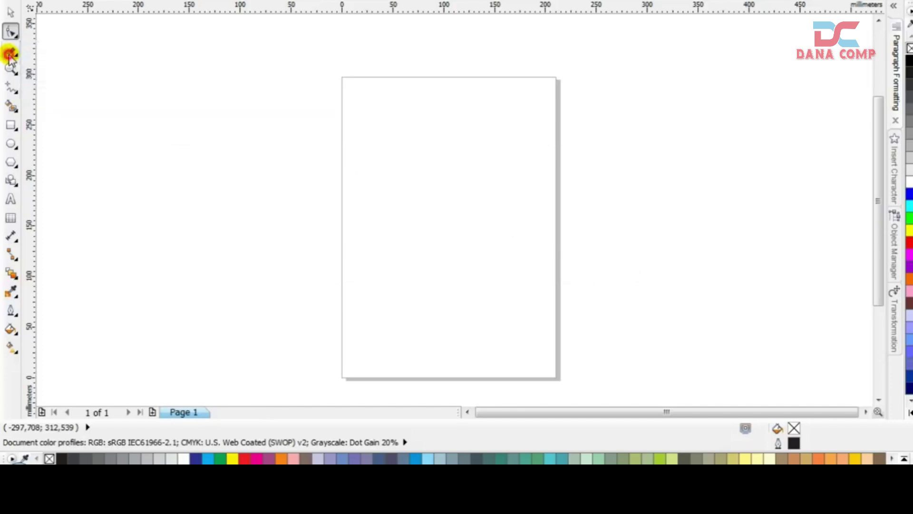
click(11, 13)
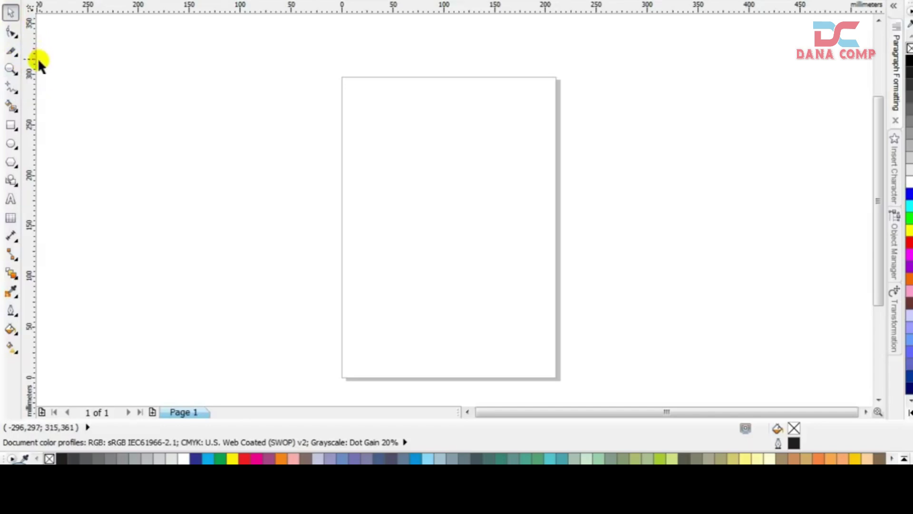
click(8, 52)
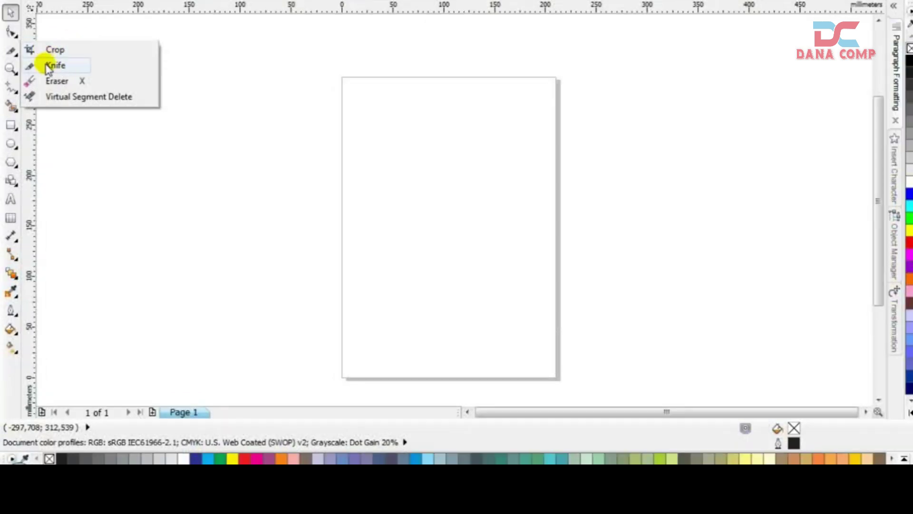
click(12, 50)
key(space)
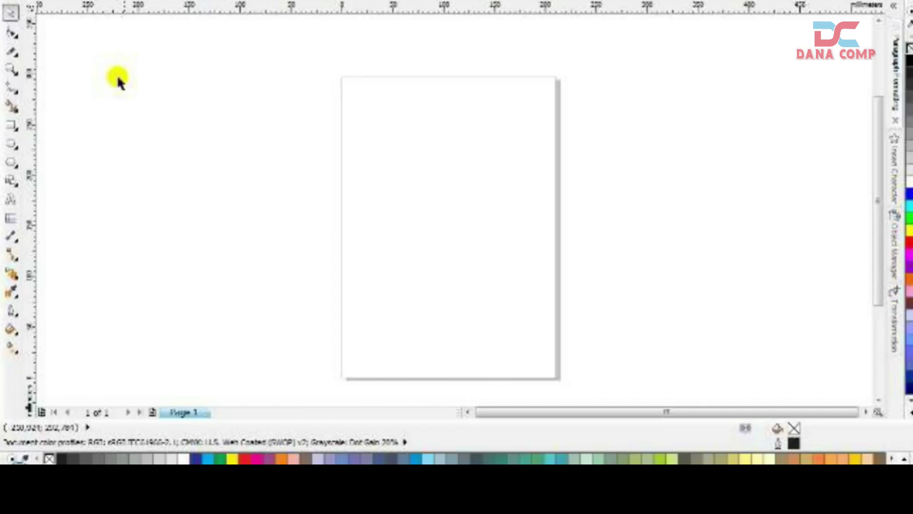
Draw a rectangle about 191 by 132 mm across the middle of the page
click(11, 72)
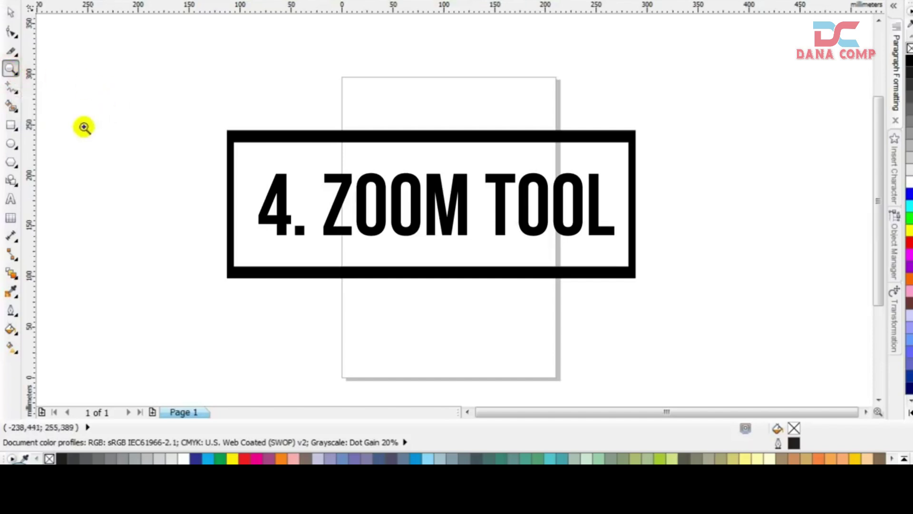
click(11, 126)
mouse_move(360, 127)
mouse_down()
mouse_move(424, 232)
mouse_move(555, 260)
mouse_up()
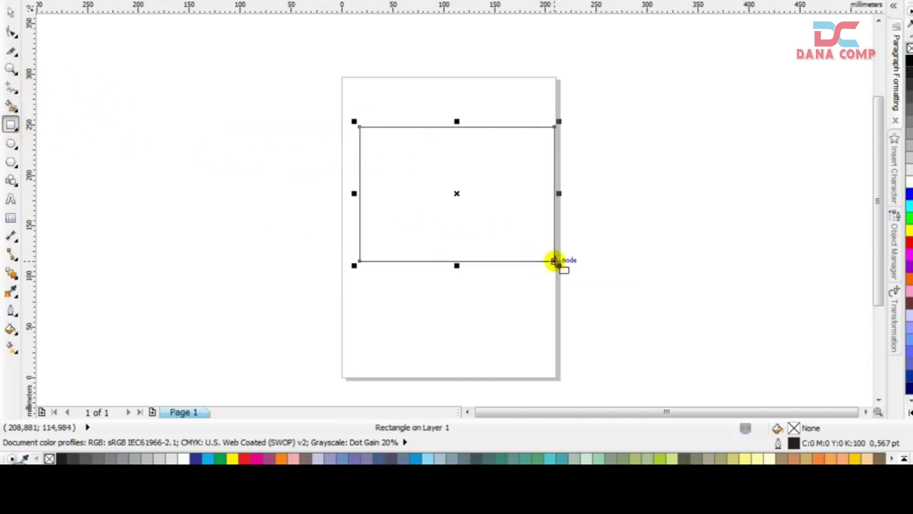
Zoom in and out around the middle of the rectangle with the Zoom tool
click(11, 69)
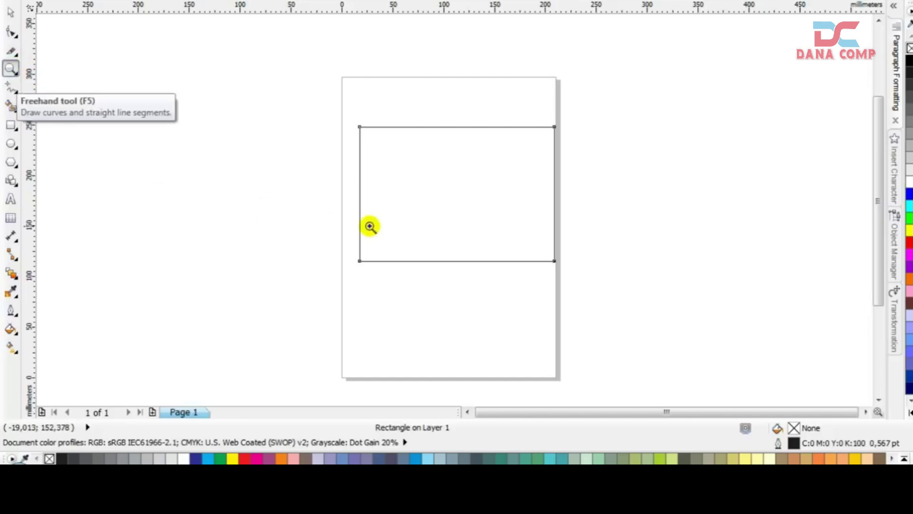
click(449, 197)
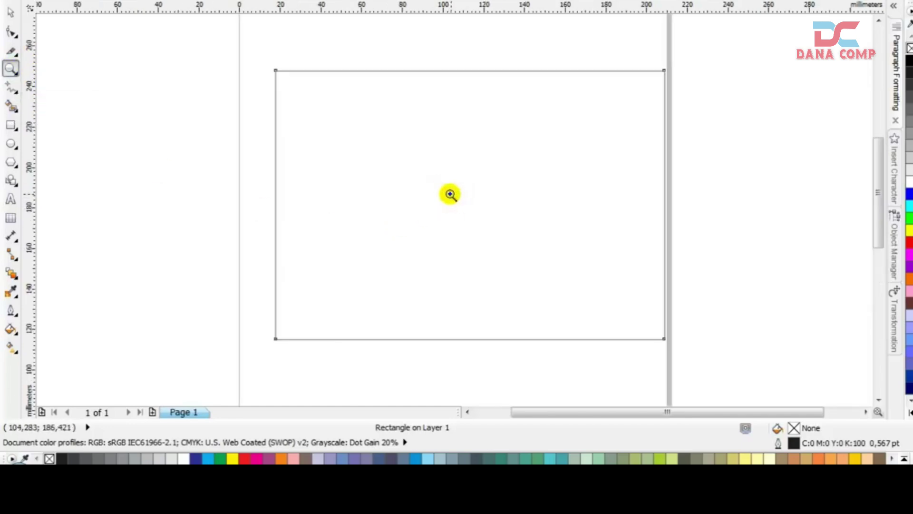
right_click(449, 193)
right_click(448, 192)
click(448, 193)
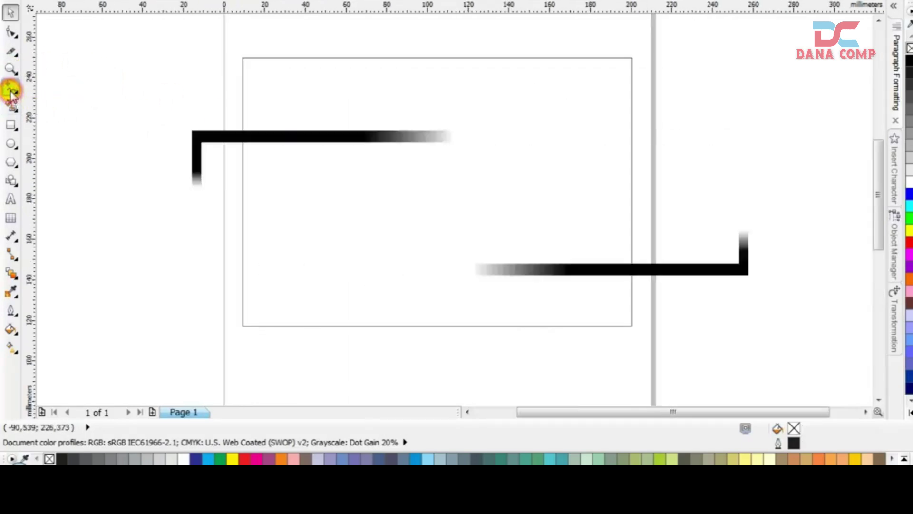
Draw a closed curved shape about 57 by 63 mm inside the left half of the rectangle with the Pen tool
click(11, 91)
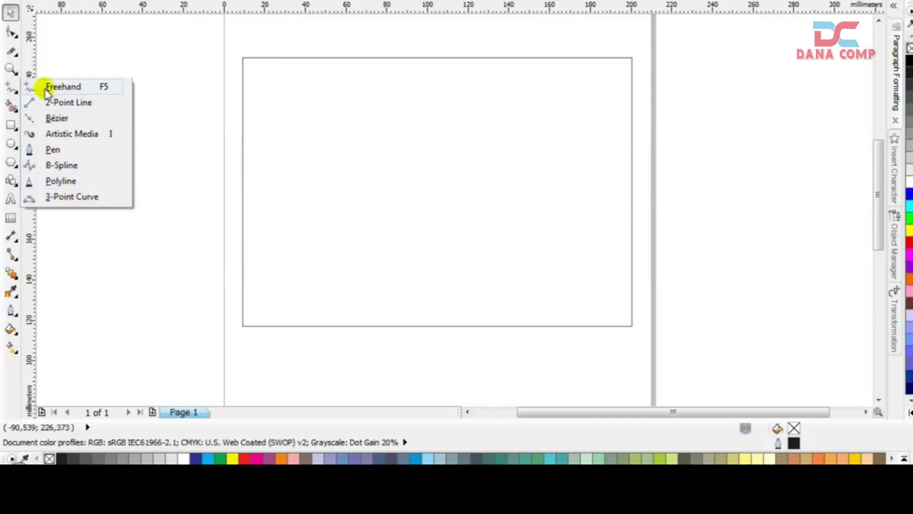
click(10, 87)
click(11, 86)
click(56, 149)
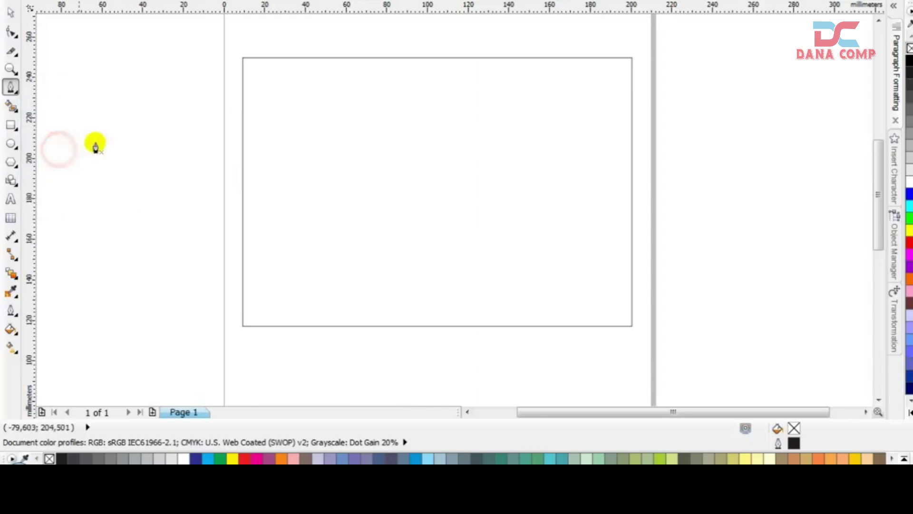
click(294, 100)
drag(290, 219, 371, 271)
drag(296, 100, 426, 101)
Draw a second closed Pen shape about 80 by 78 mm, with a pointed top, in the right half of the rectangle
click(483, 96)
drag(470, 255, 603, 268)
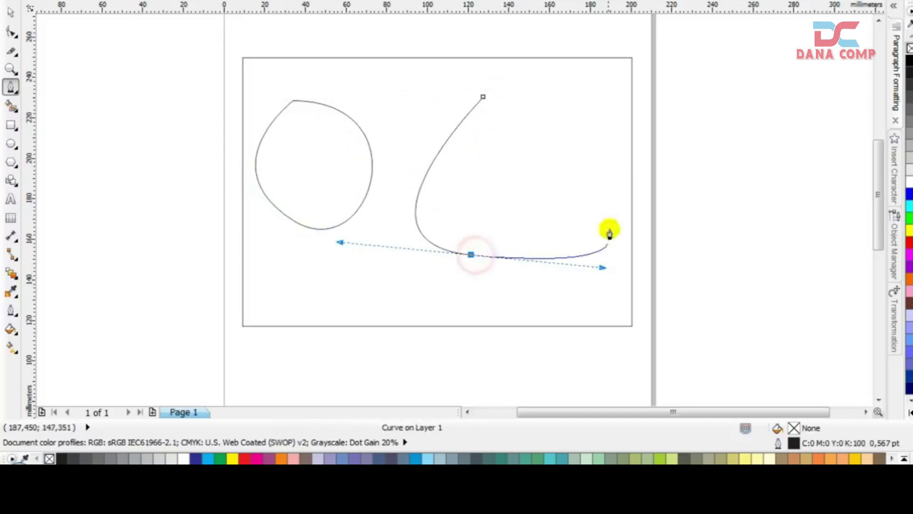
mouse_move(483, 96)
mouse_down()
mouse_move(336, 118)
mouse_move(616, 139)
mouse_up()
Draw a closed spiky Freehand shape beside the page's left edge and a looping Freehand scribble over the left Pen shape
click(12, 86)
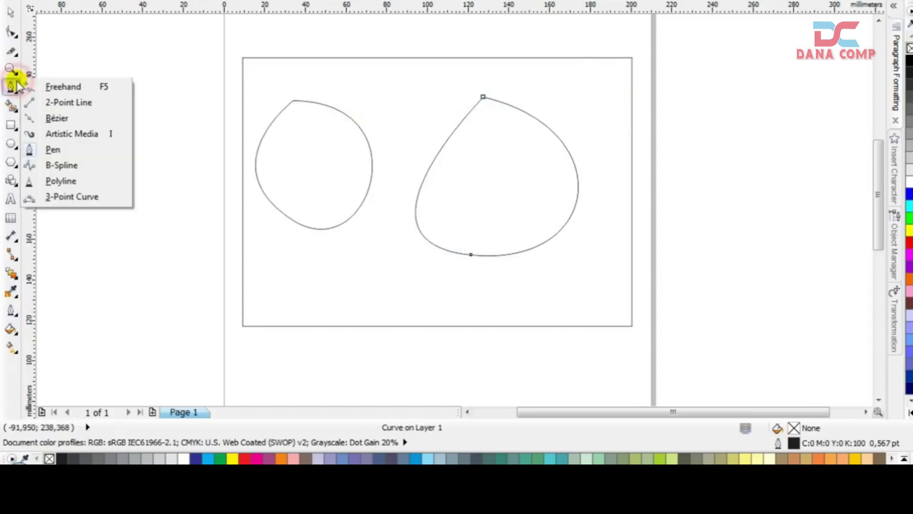
click(59, 87)
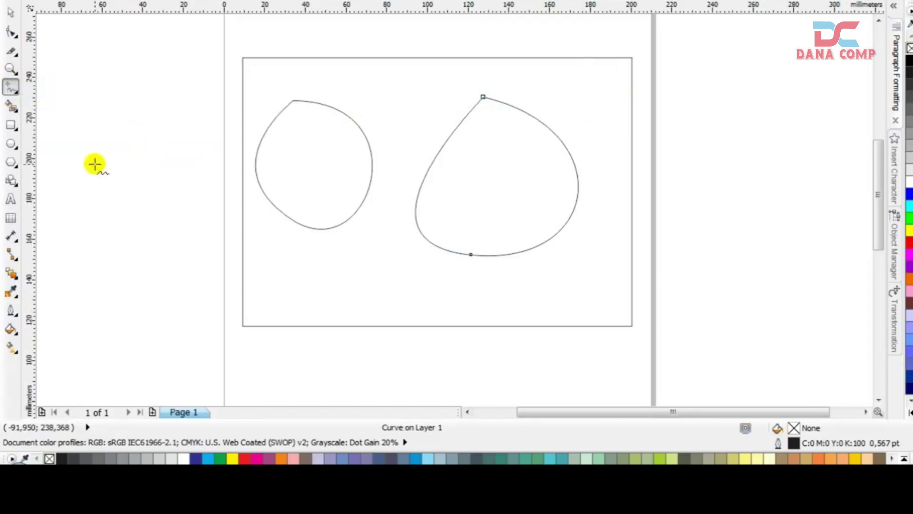
mouse_move(94, 164)
mouse_down()
mouse_move(126, 115)
mouse_move(112, 177)
mouse_move(144, 129)
mouse_move(132, 196)
mouse_move(161, 163)
mouse_move(170, 166)
mouse_move(158, 210)
mouse_move(189, 158)
mouse_move(197, 227)
mouse_move(155, 235)
mouse_move(95, 205)
mouse_move(71, 187)
mouse_move(94, 165)
mouse_up()
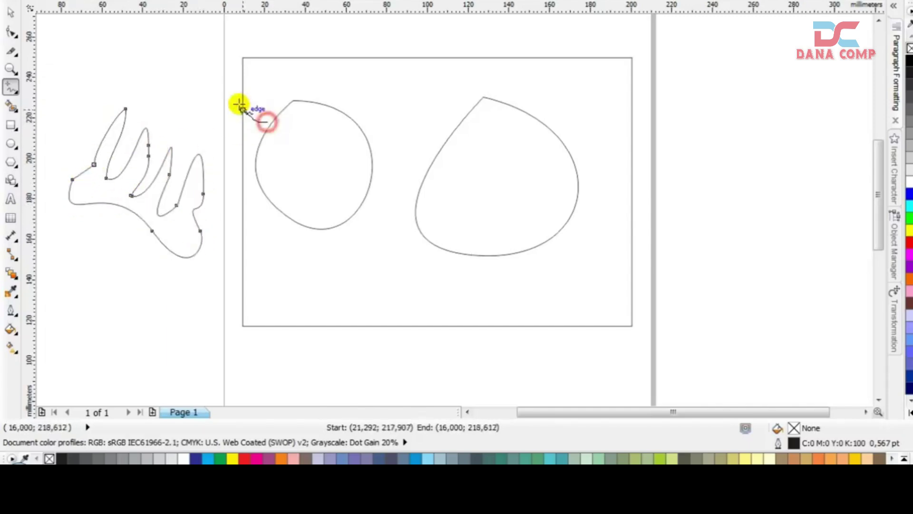
mouse_move(241, 104)
mouse_down()
mouse_move(328, 95)
mouse_move(330, 229)
mouse_move(308, 249)
mouse_move(308, 181)
mouse_move(349, 127)
mouse_move(326, 105)
mouse_up()
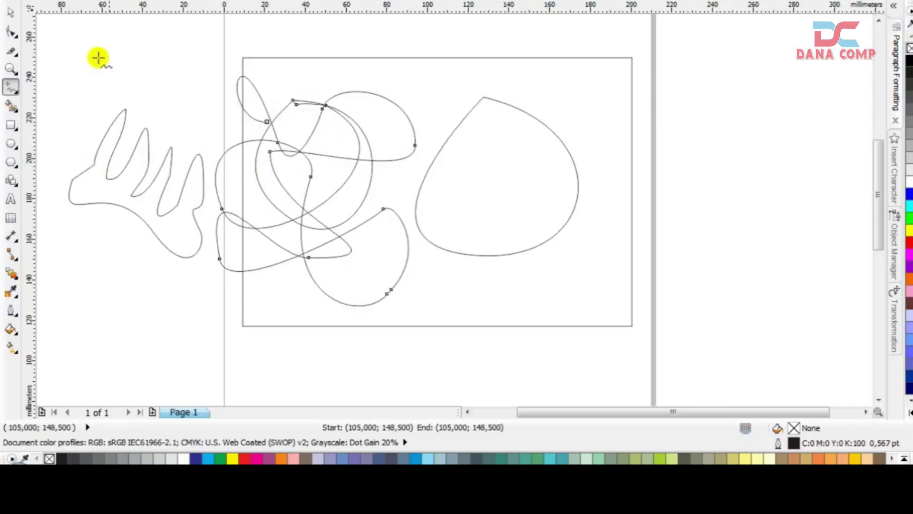
Select the four Pen and Freehand curves together and delete them, keeping the rectangle
click(30, 9)
drag(714, 53, 54, 315)
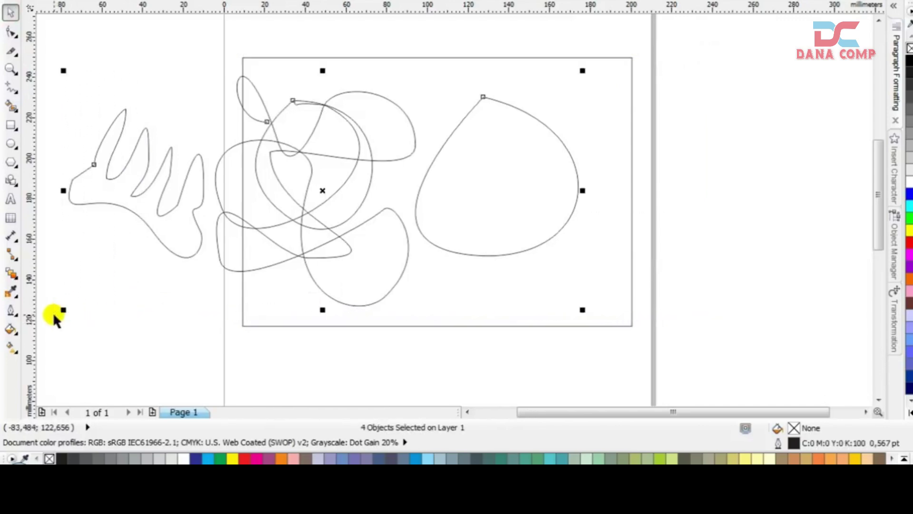
key(Delete)
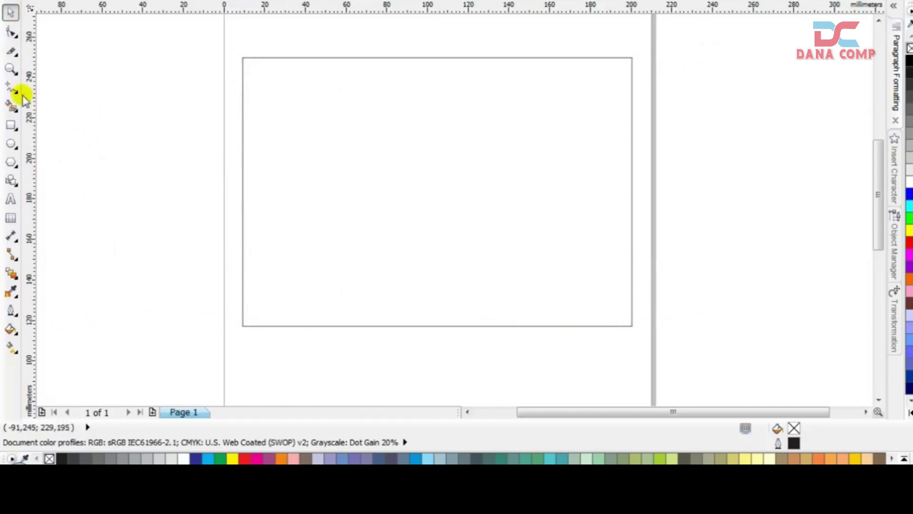
click(107, 97)
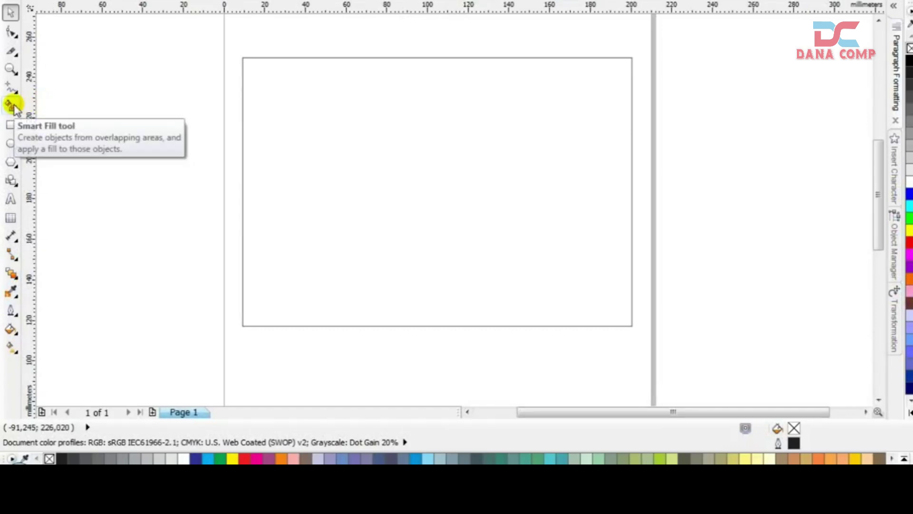
click(170, 157)
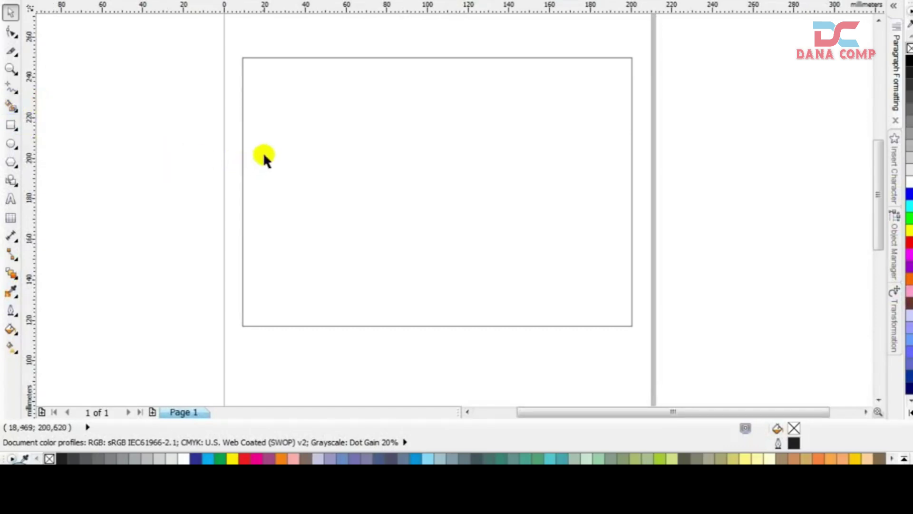
Make a copy of the rectangle narrowed to about 55 mm at its left end, and place three more narrow copies overlapping the large rectangle
click(284, 139)
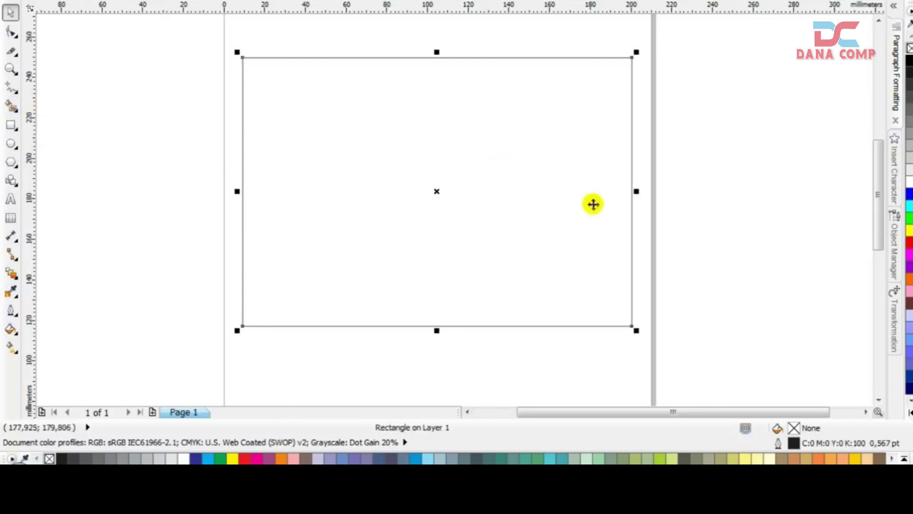
drag(637, 191, 357, 197)
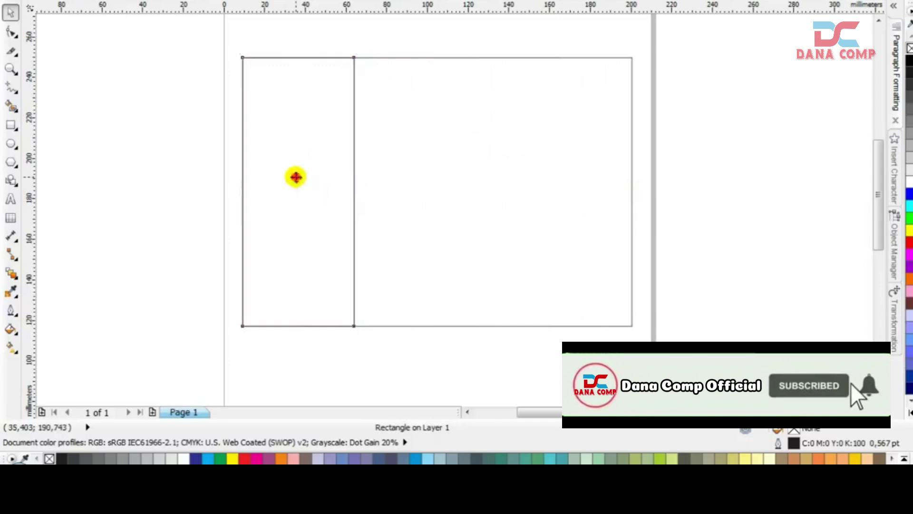
drag(296, 177, 560, 225)
drag(438, 157, 444, 259)
drag(547, 199, 600, 101)
click(422, 121)
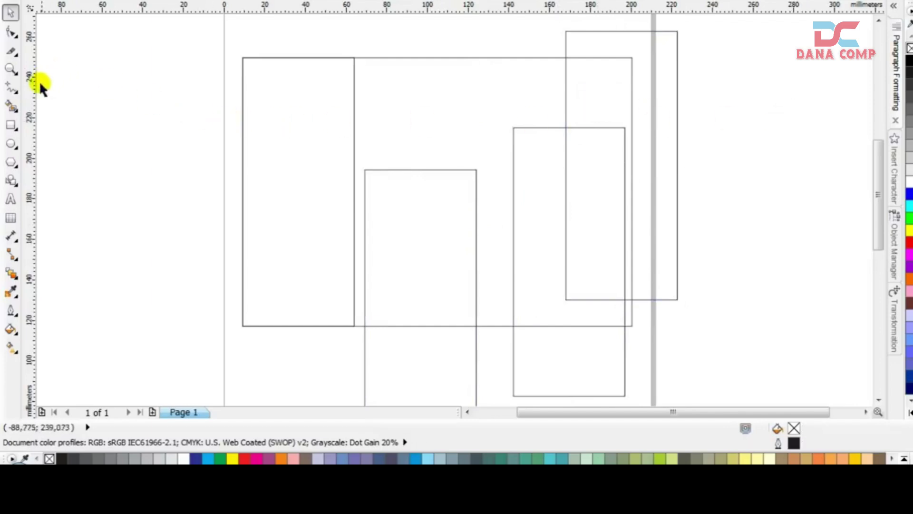
Smart Fill the leftmost narrow rectangle with ochre #CC9933 and the large area beside it with cyan #00FFFF
click(11, 106)
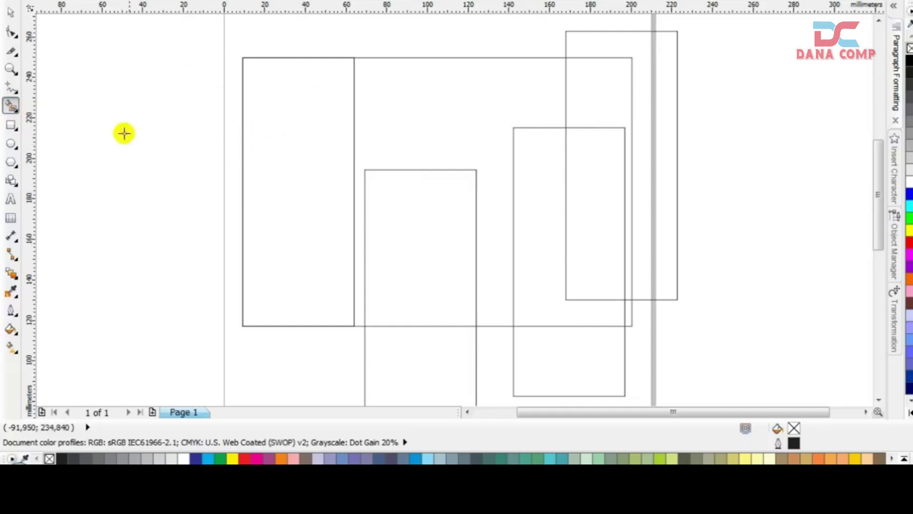
click(259, 122)
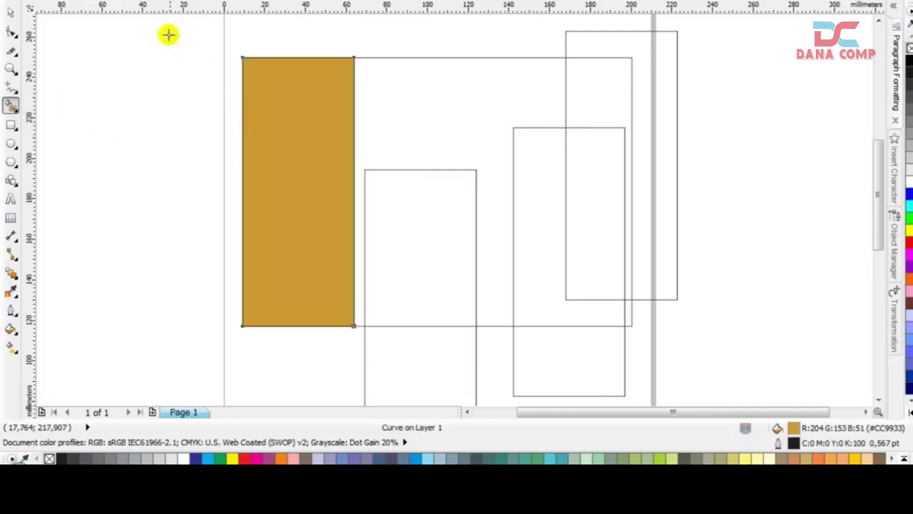
click(162, 2)
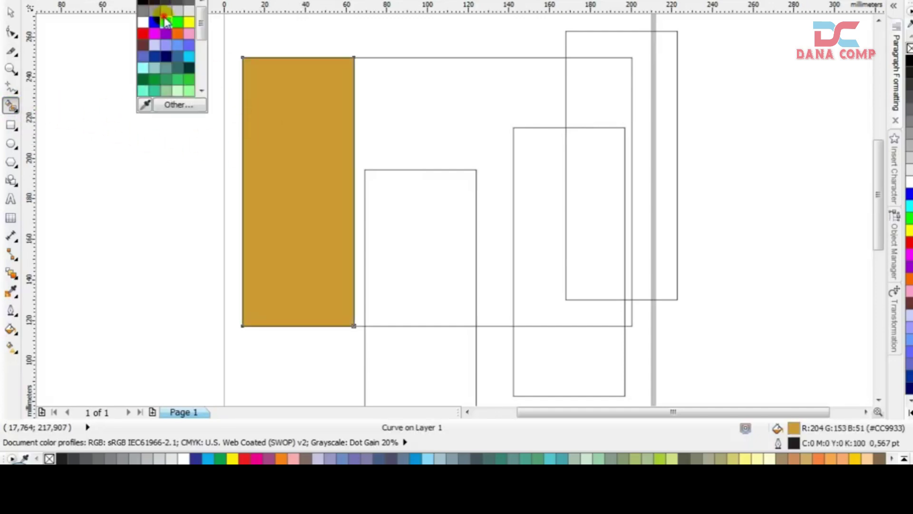
click(164, 20)
click(467, 111)
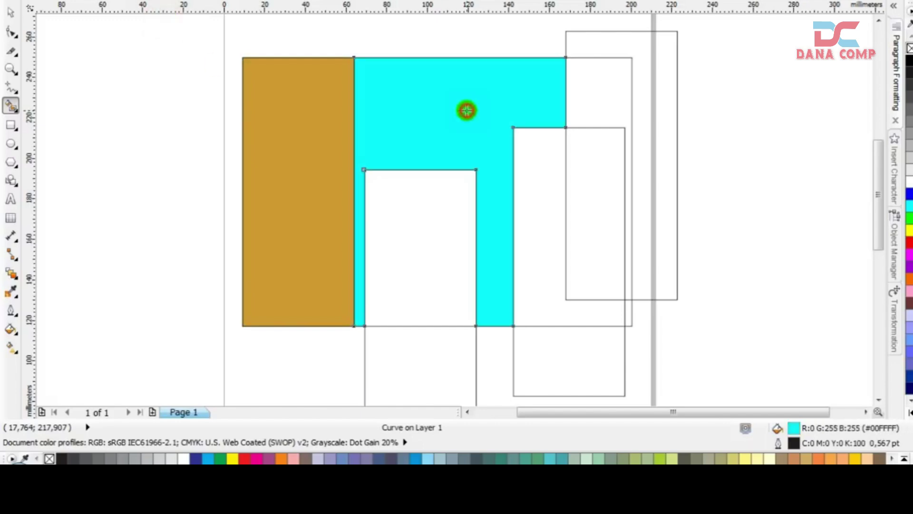
Smart Fill the L-shaped area beside the cyan with violet #9999FF and the large rectangle's upper-right overlap with lime #99FF00
click(160, 3)
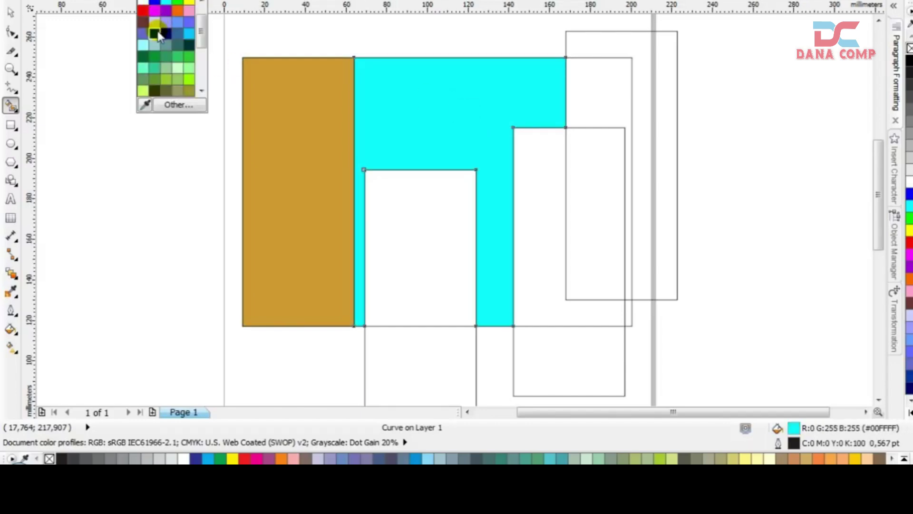
click(165, 27)
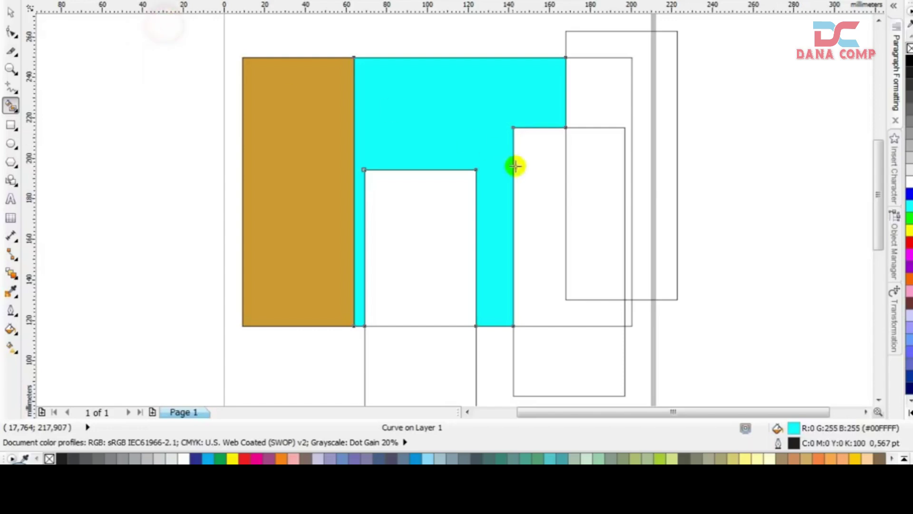
click(533, 158)
click(160, 2)
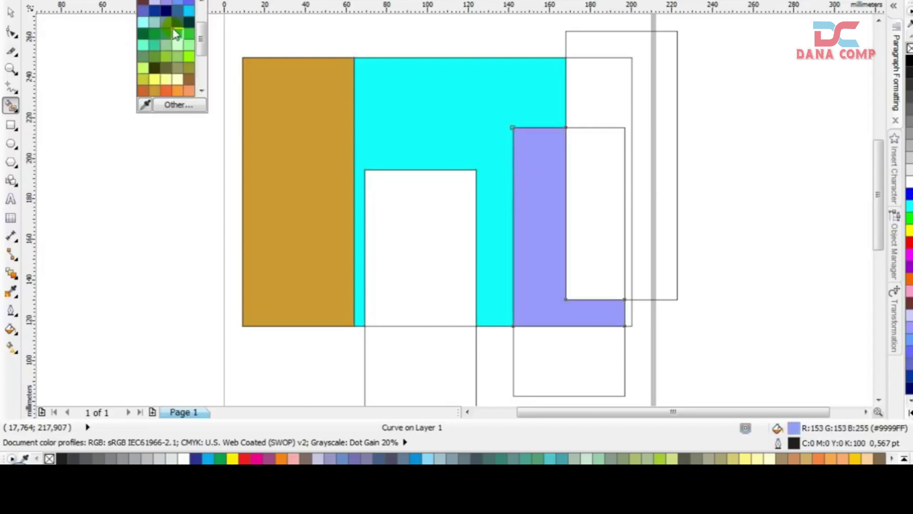
click(178, 56)
click(586, 79)
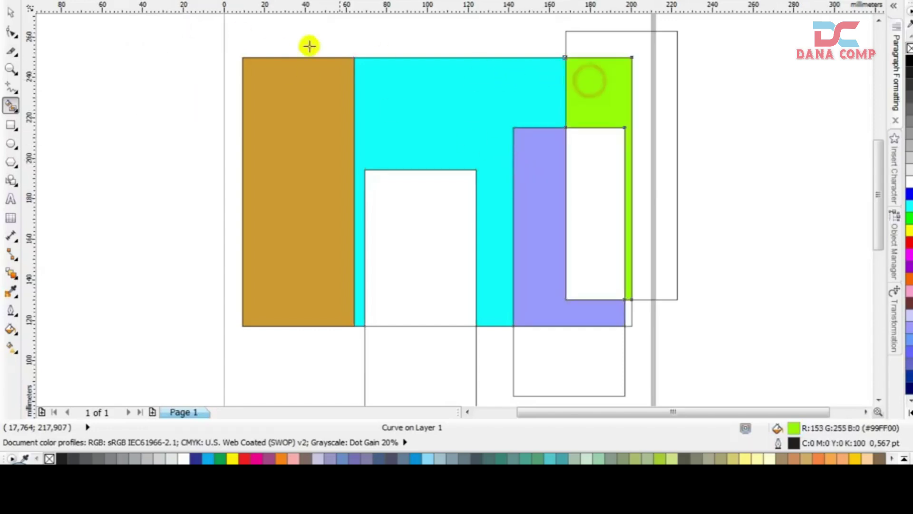
Smart Fill the area beyond the large rectangle's right edge with #FF3399 and the two remaining white areas inside it with #FF99FF
click(159, 3)
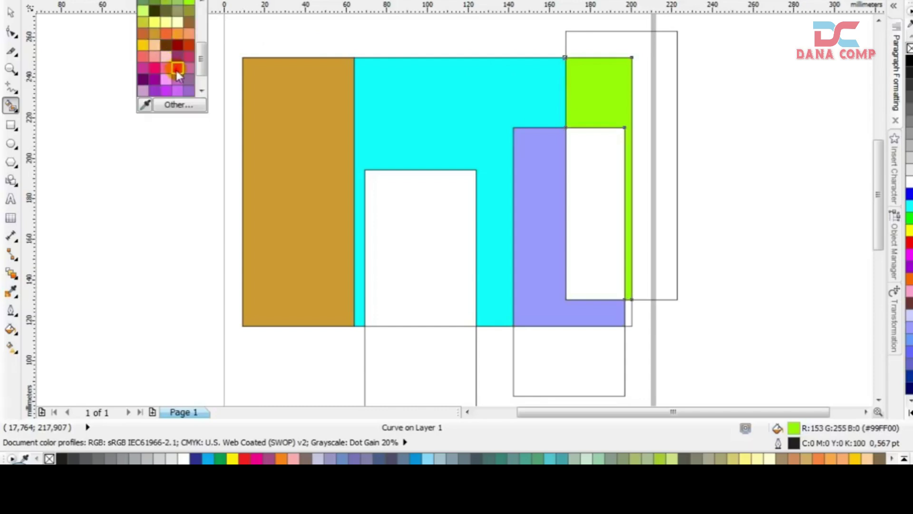
click(175, 68)
click(656, 83)
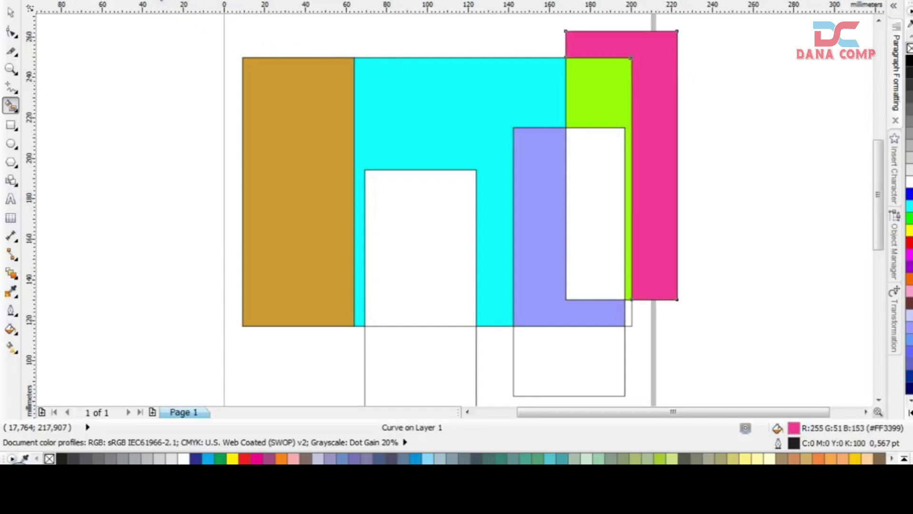
click(161, 2)
click(163, 55)
click(388, 222)
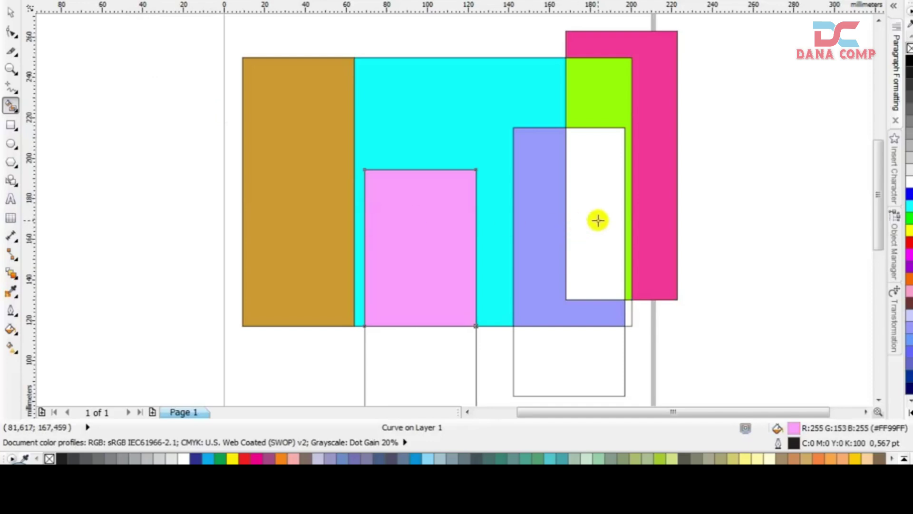
click(598, 221)
Try a Smart Fill from the empty area outside the rectangles, and undo it
click(151, 3)
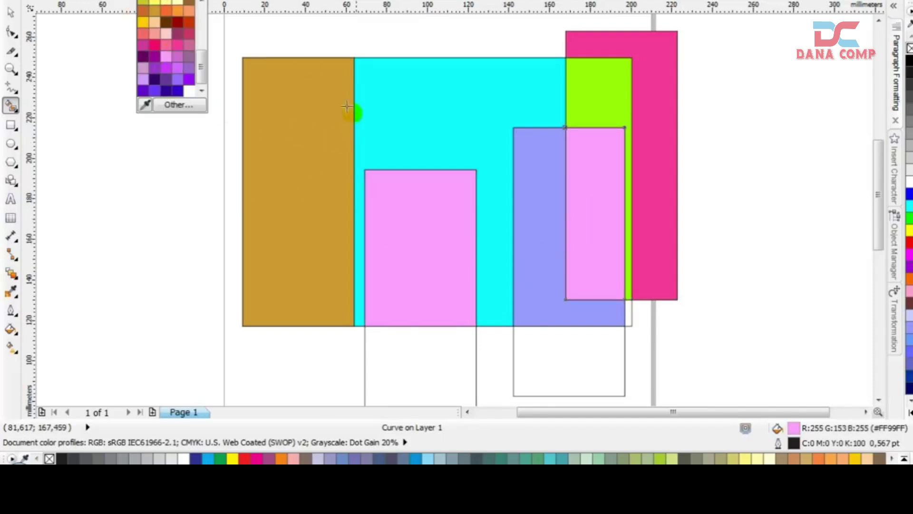
click(149, 100)
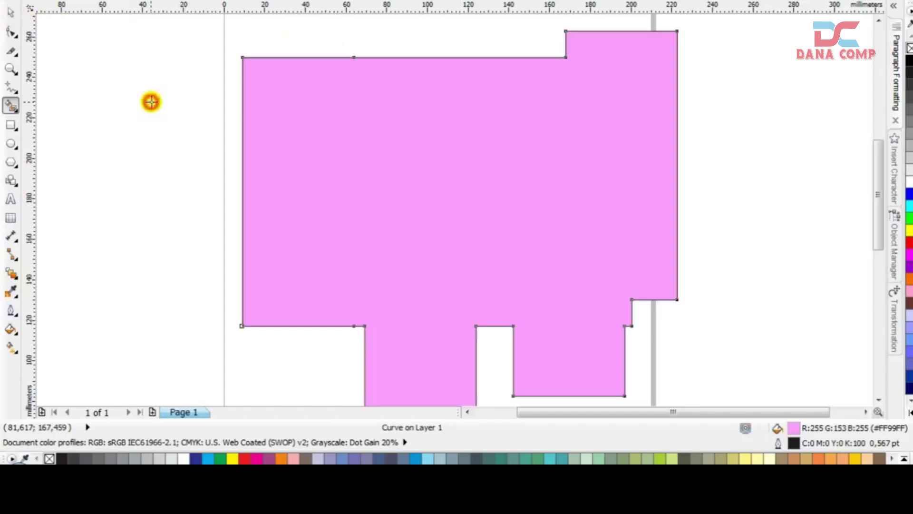
key(ctrl+z)
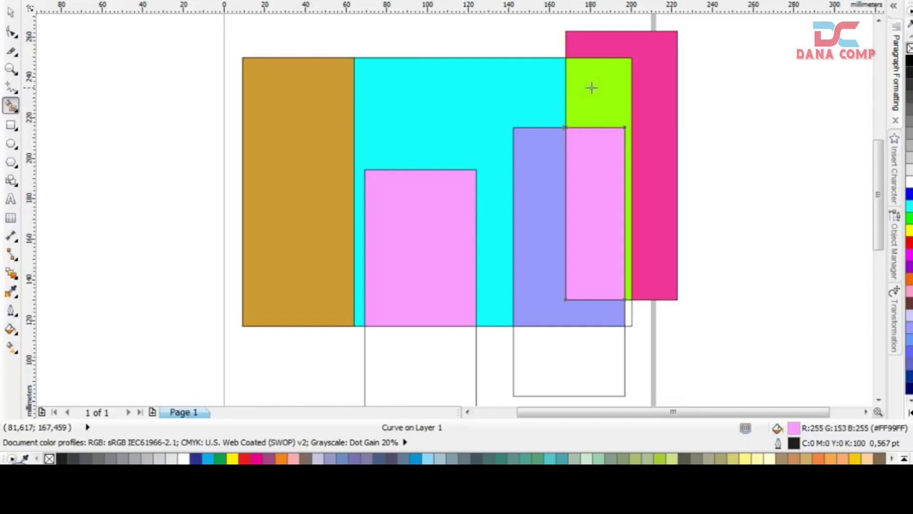
Select all the rectangles and filled shapes with the Pick tool and delete them to leave the page empty
click(6, 10)
key(F3)
click(455, 207)
drag(448, 125, 785, 377)
key(Delete)
scroll(554, 297, up, 1)
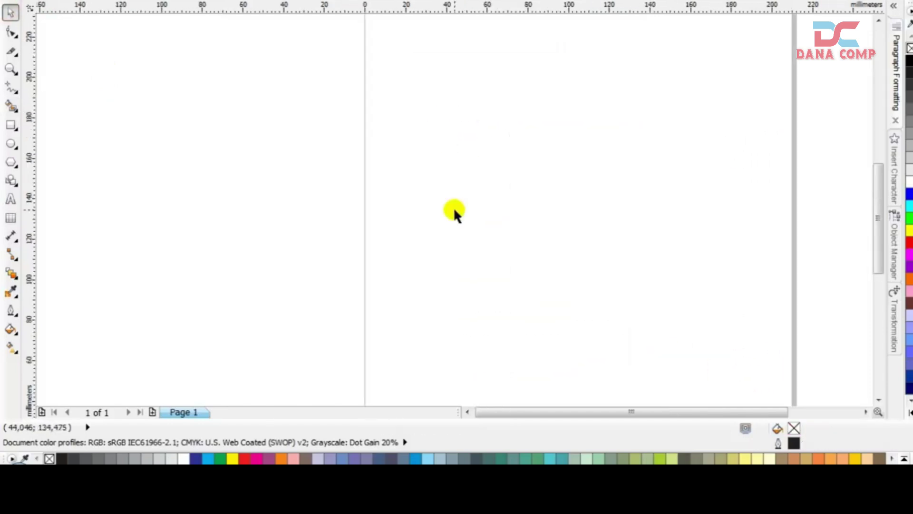
scroll(280, 202, down, 1)
scroll(740, 209, up, 1)
scroll(380, 209, down, 1)
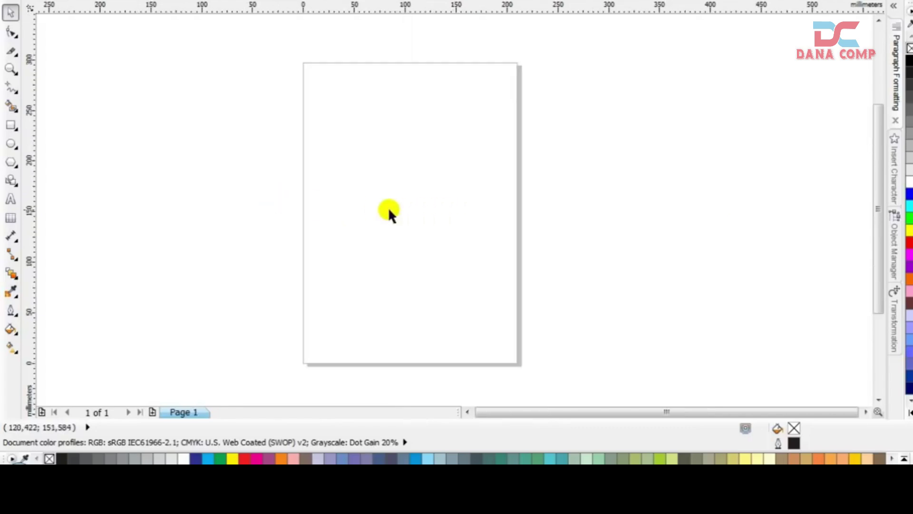
Draw a rectangle about 160 by 102 mm in the upper half of the page and deselect it
click(14, 127)
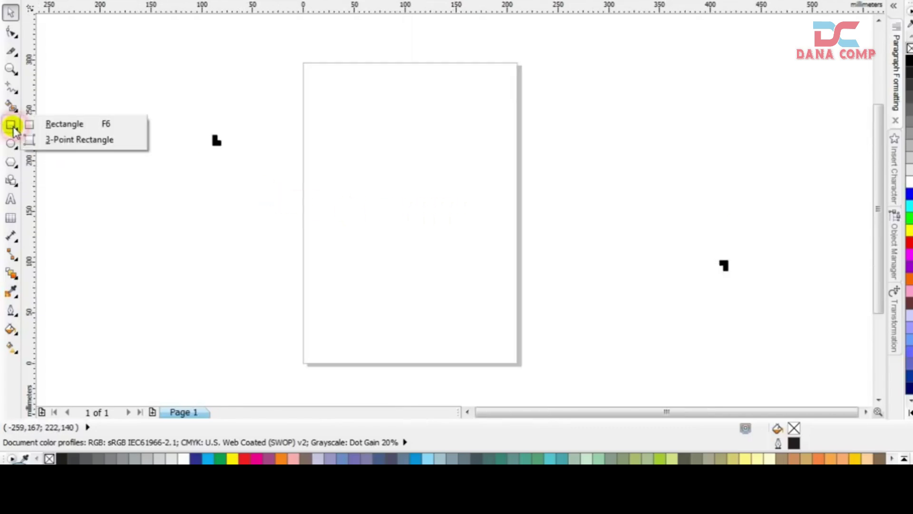
click(38, 125)
drag(328, 108, 491, 211)
click(11, 12)
click(326, 90)
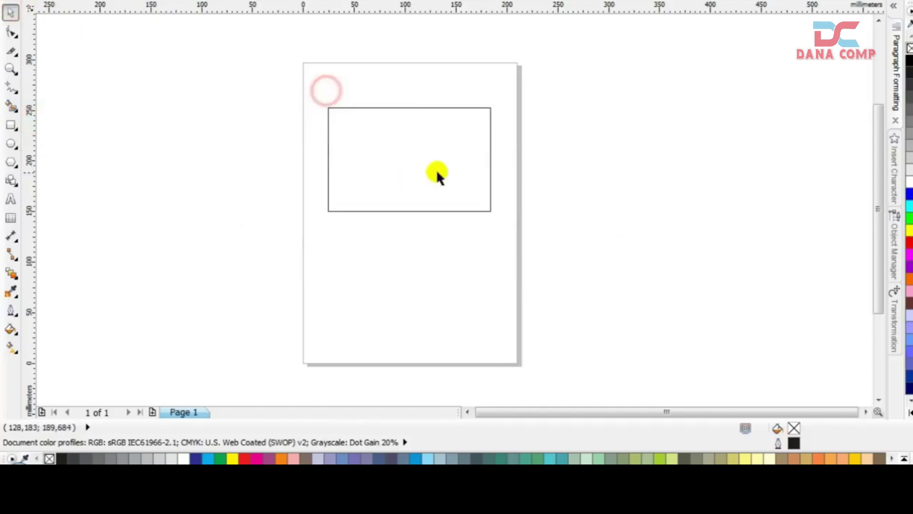
Select the rectangle in the upper half of the page and delete it
scroll(453, 208, up, 2)
click(454, 208)
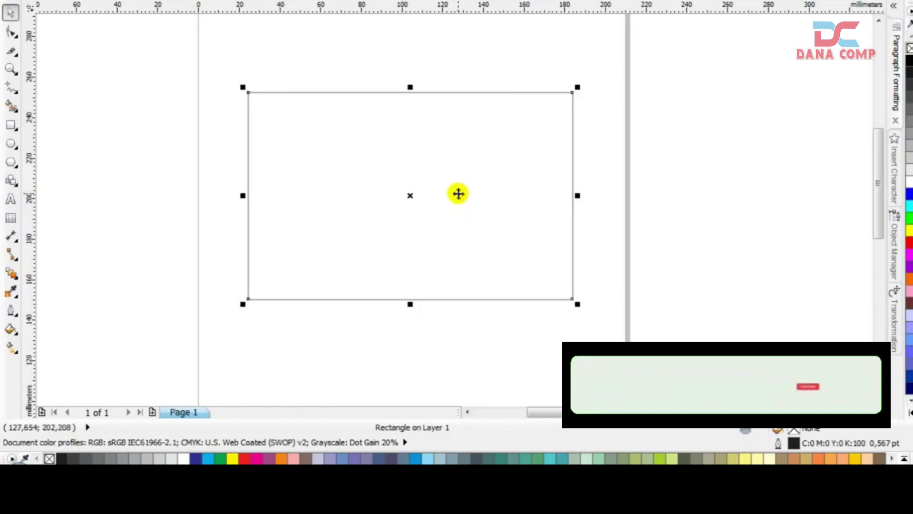
key(Delete)
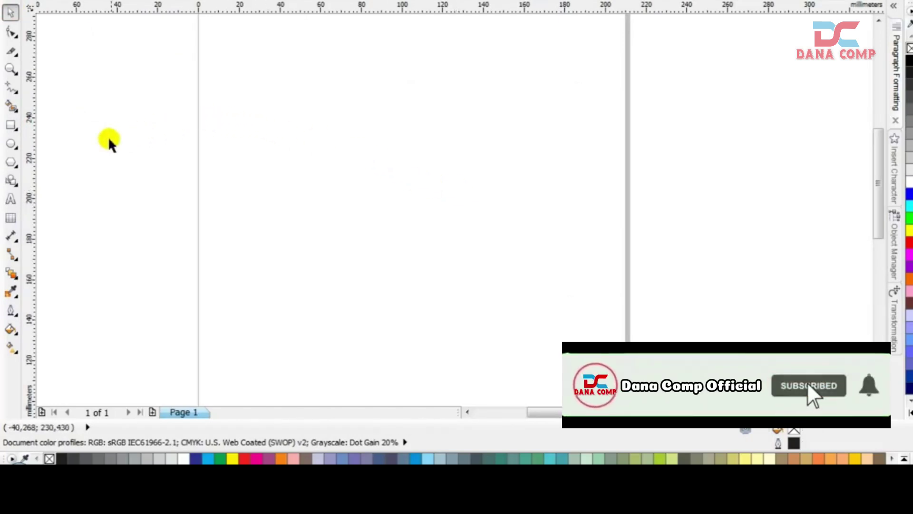
Draw a circle about 92 mm in diameter with the Ellipse tool in the upper half of the page, and delete it
click(11, 146)
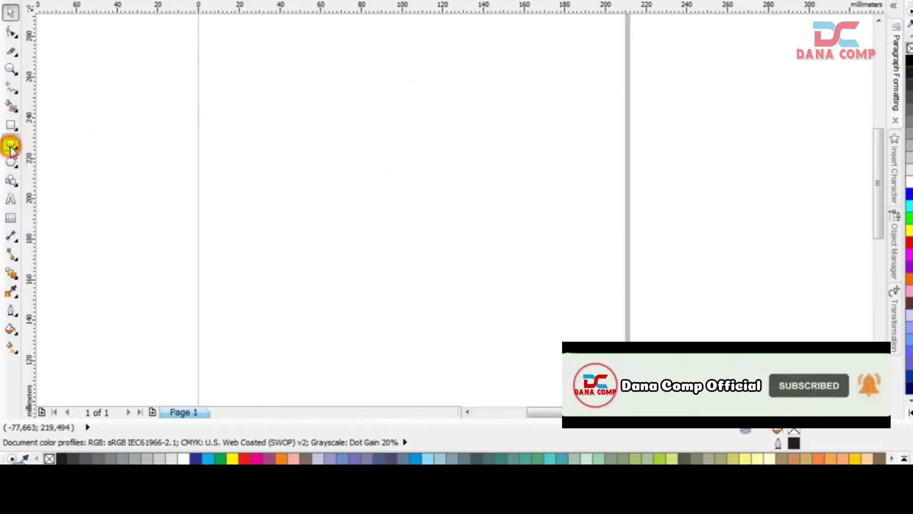
click(47, 143)
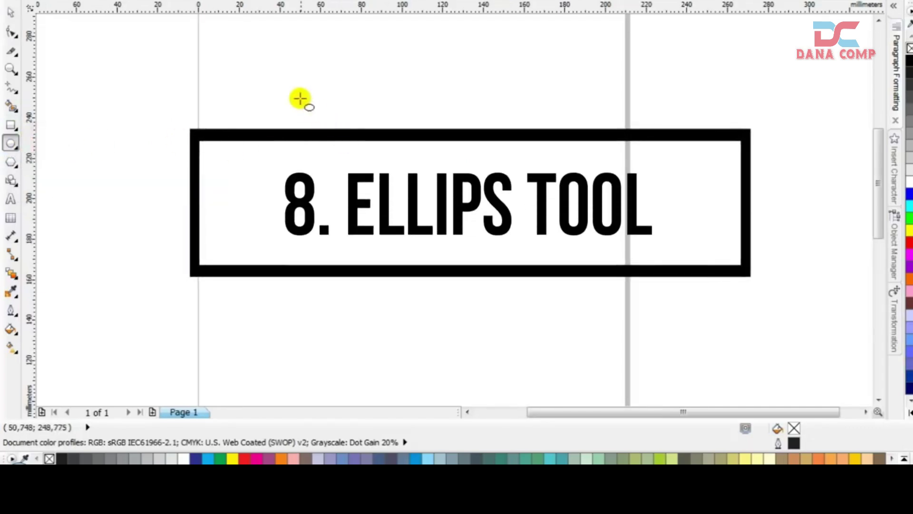
drag(300, 97, 485, 303)
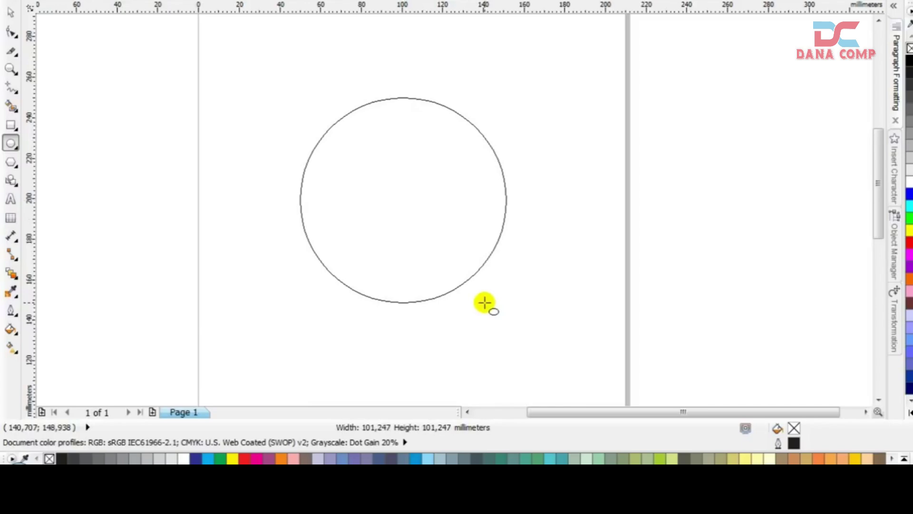
drag(484, 302, 457, 284)
click(10, 12)
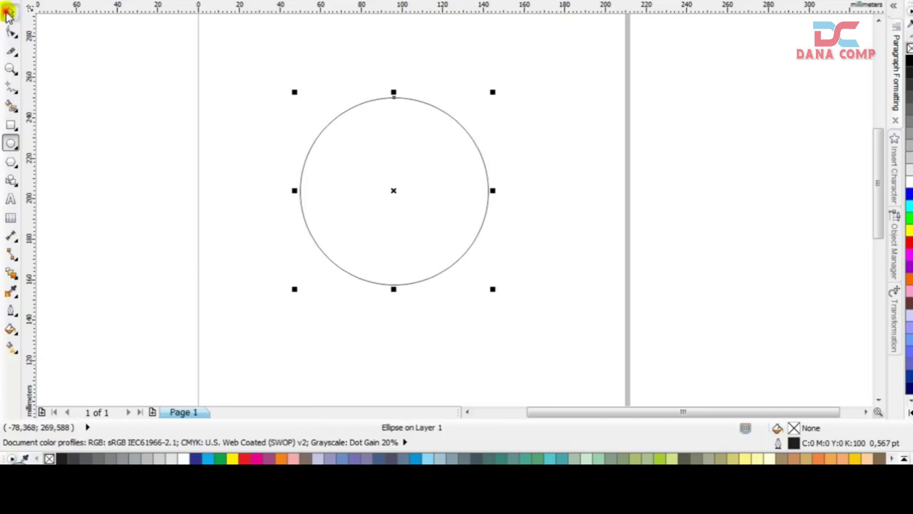
click(130, 65)
click(434, 212)
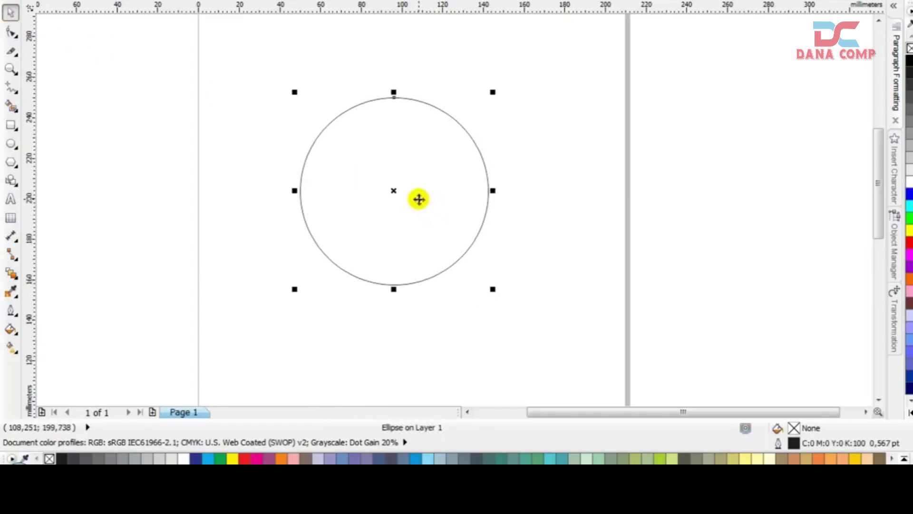
key(Delete)
click(14, 162)
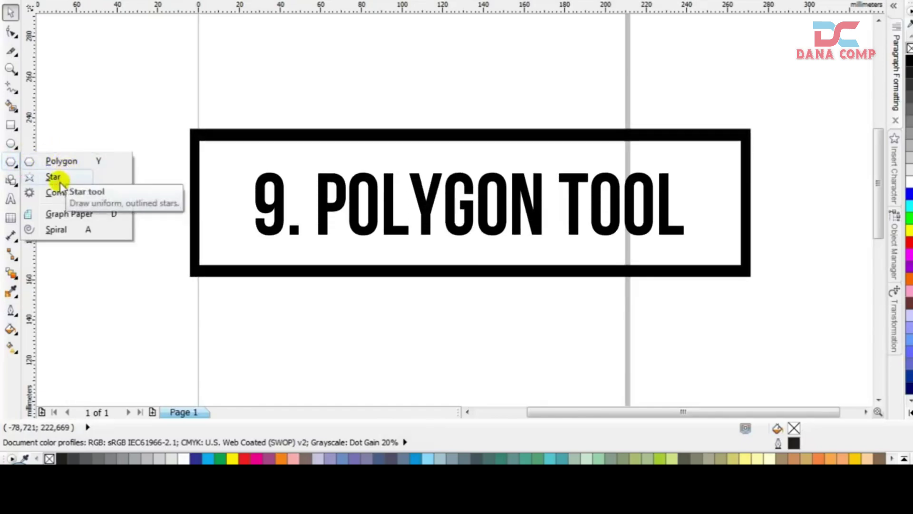
click(127, 127)
click(8, 164)
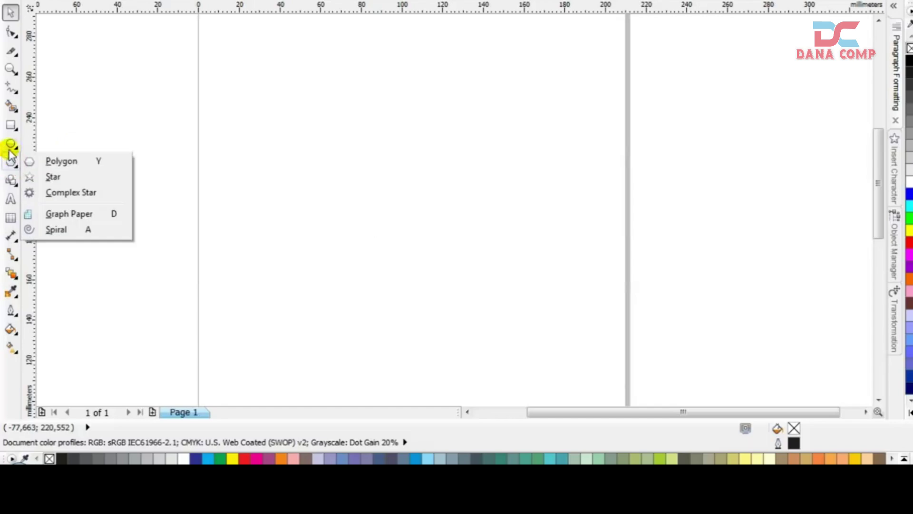
click(10, 146)
click(9, 165)
click(10, 145)
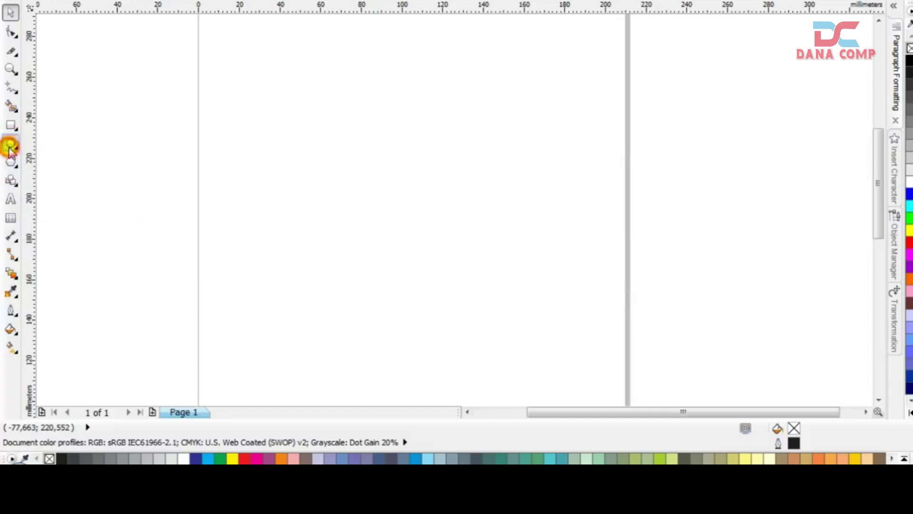
click(10, 163)
click(9, 128)
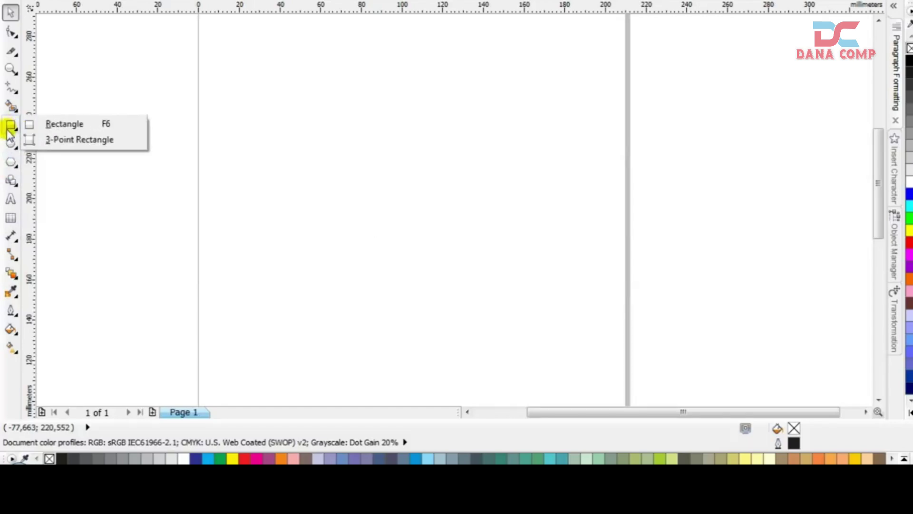
click(10, 144)
click(10, 163)
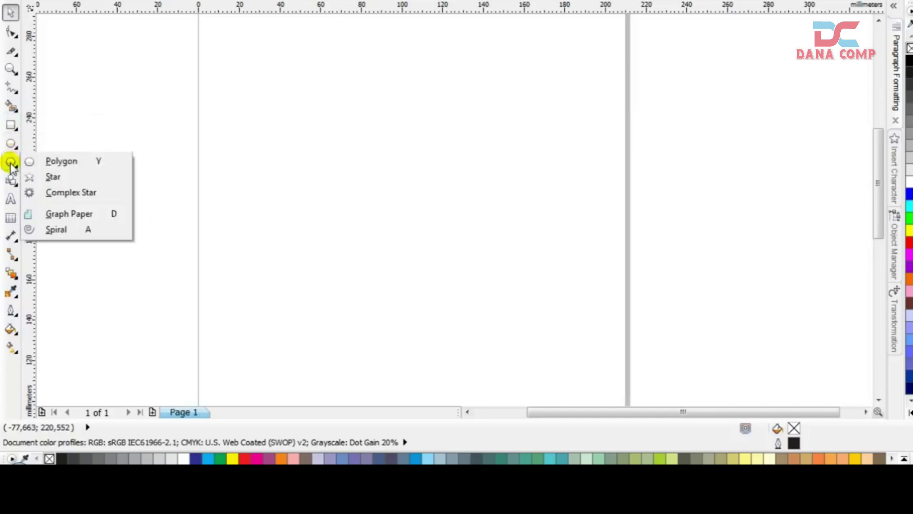
click(50, 163)
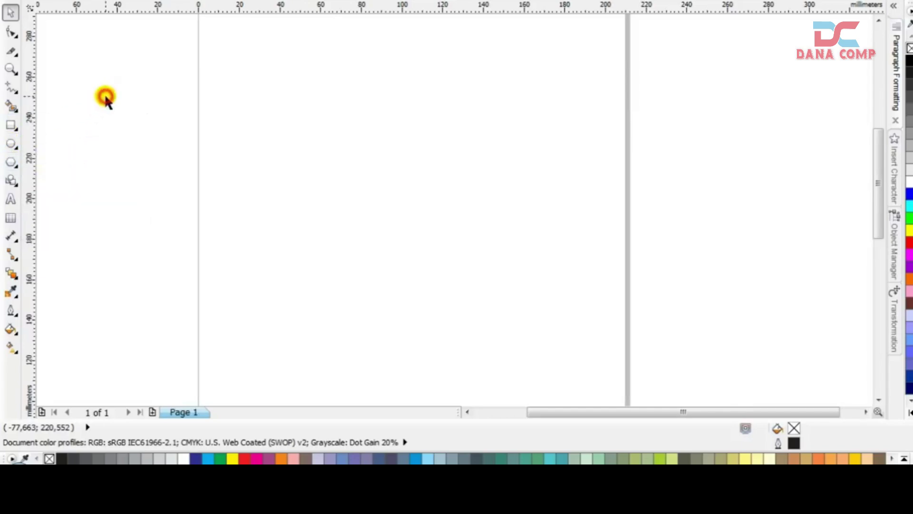
Draw a Basic Shapes parallelogram about 126 by 46 mm in the upper half of the page, and delete it
click(13, 185)
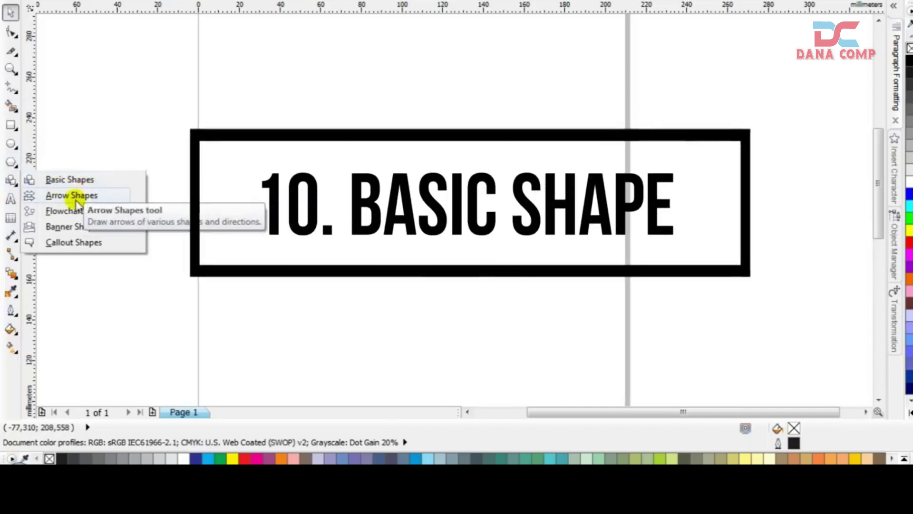
click(81, 179)
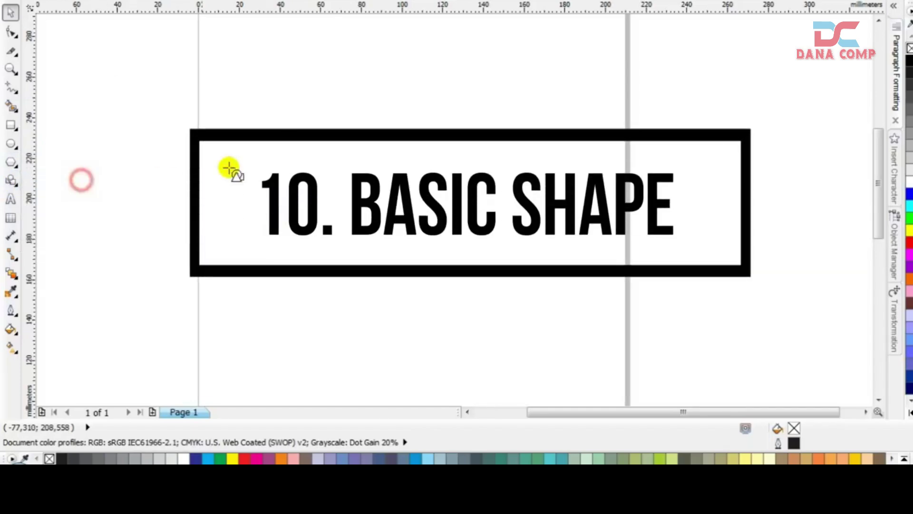
drag(254, 120, 514, 217)
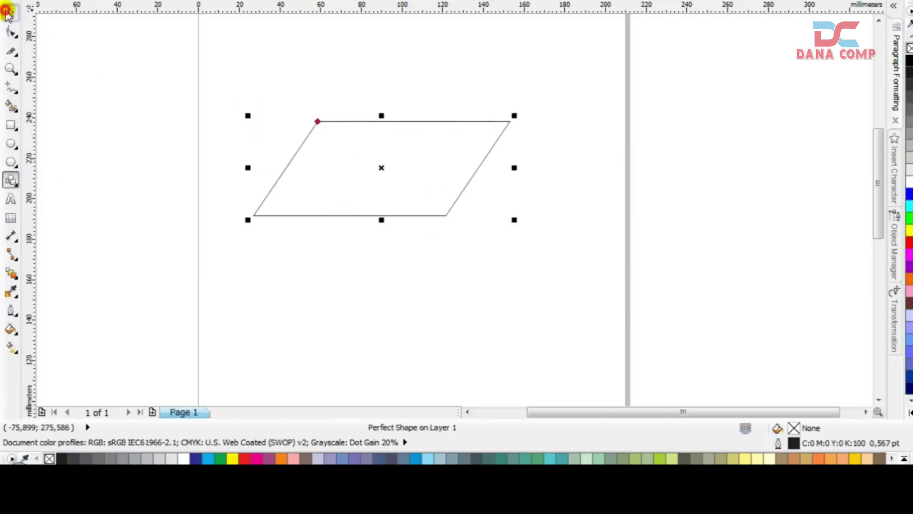
click(11, 13)
key(Delete)
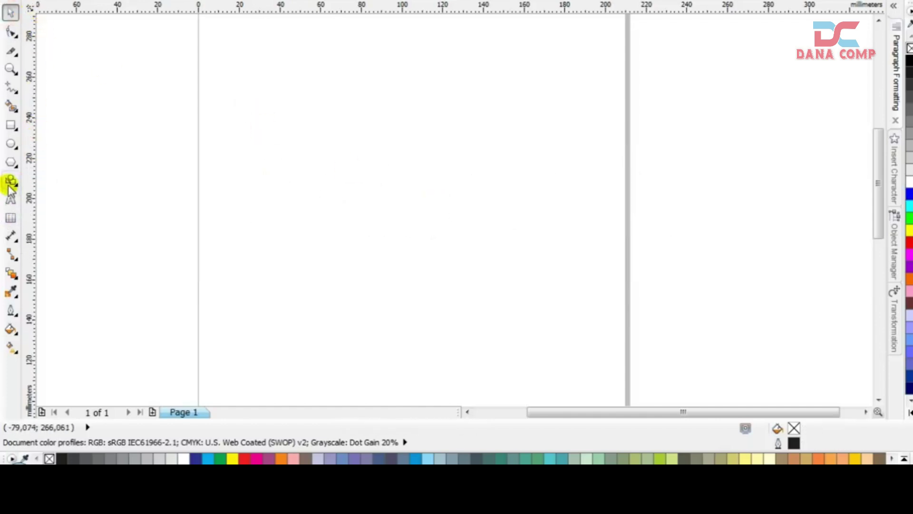
Draw an arrow with the Arrow Shapes tool, delete it and return to the Pick tool
click(11, 179)
click(24, 195)
drag(264, 125, 434, 220)
key(Delete)
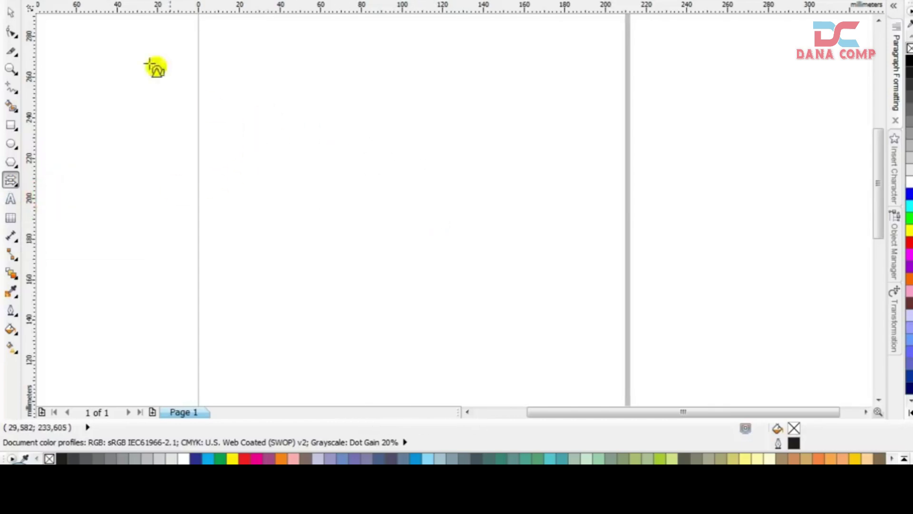
click(10, 13)
click(114, 66)
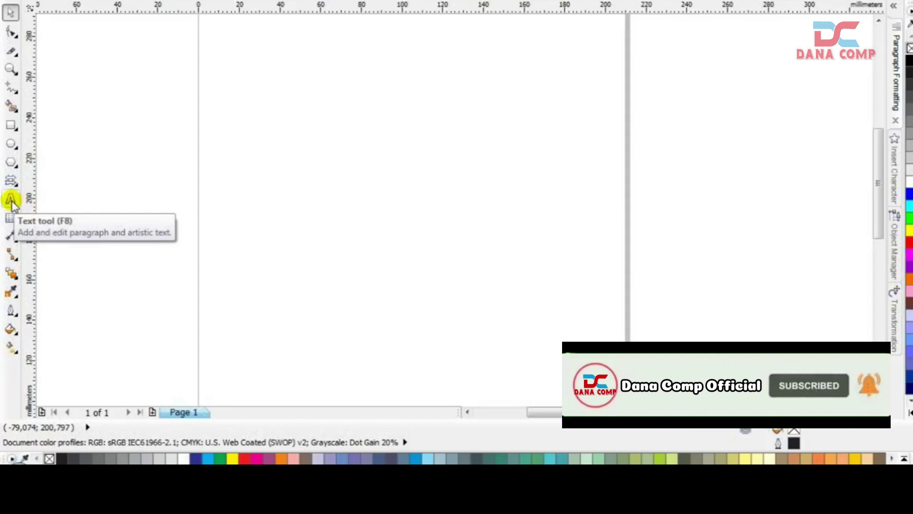
Add the artistic text "klfhlahflahflhflah" in the upper half of the page and select it with the Pick tool
click(10, 200)
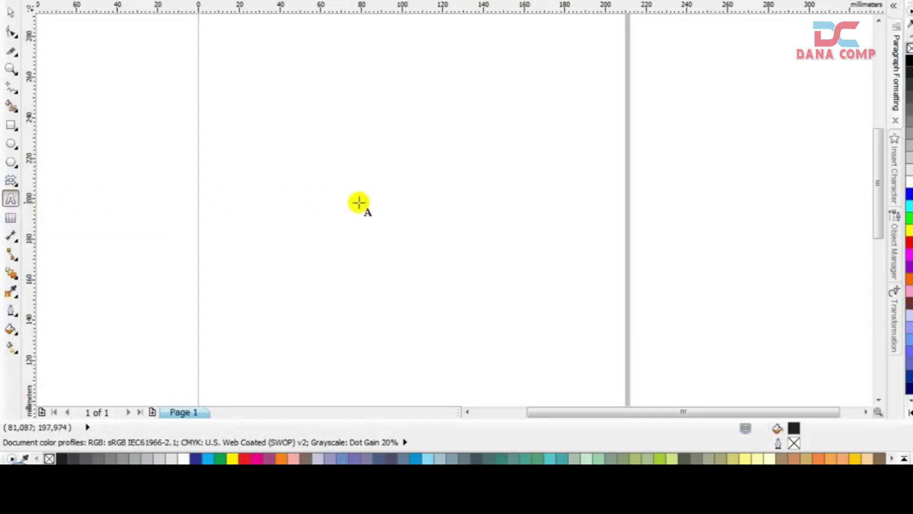
click(312, 185)
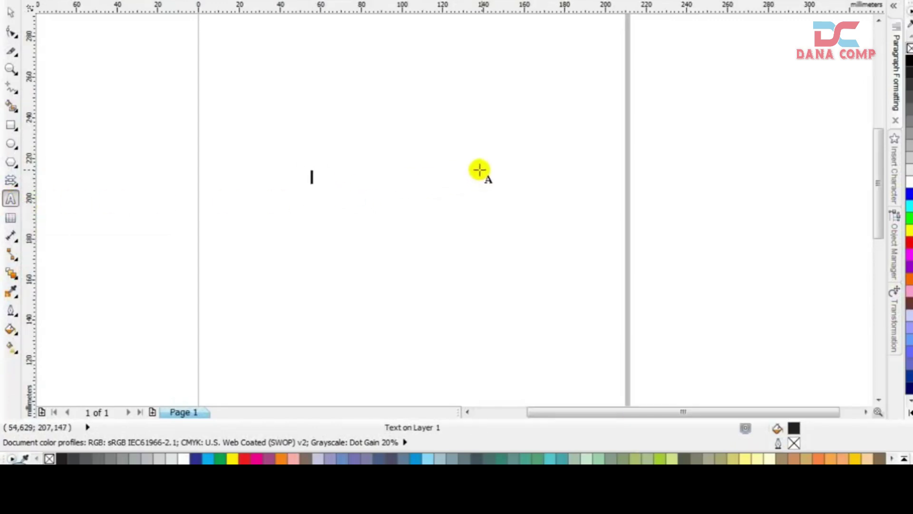
text(klfhlahflah)
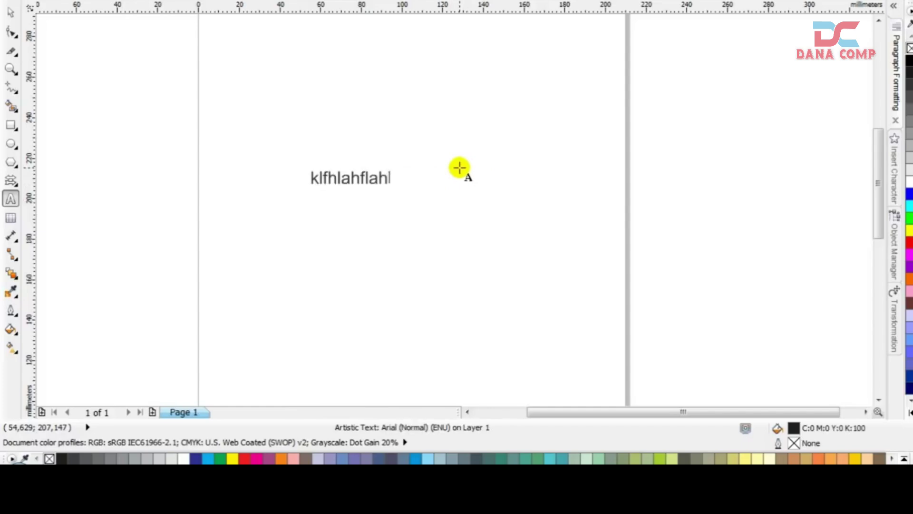
text(lflhflah)
click(11, 12)
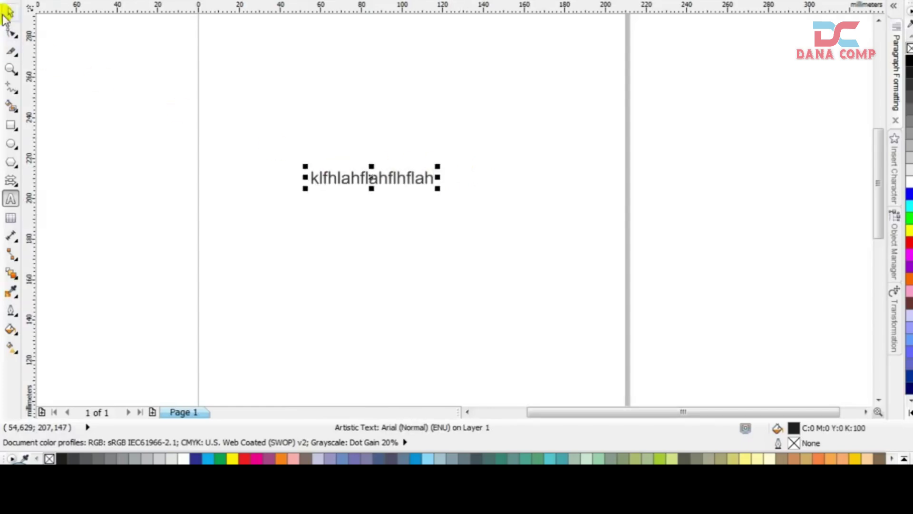
Scale the text proportionally from its centre to about 266% and set its font to BadaBoom BB
drag(439, 165, 540, 111)
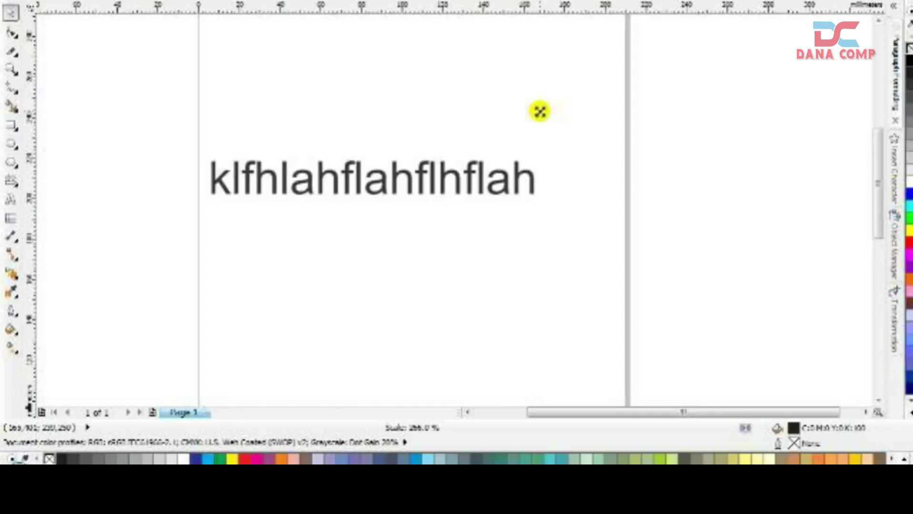
drag(540, 111, 539, 111)
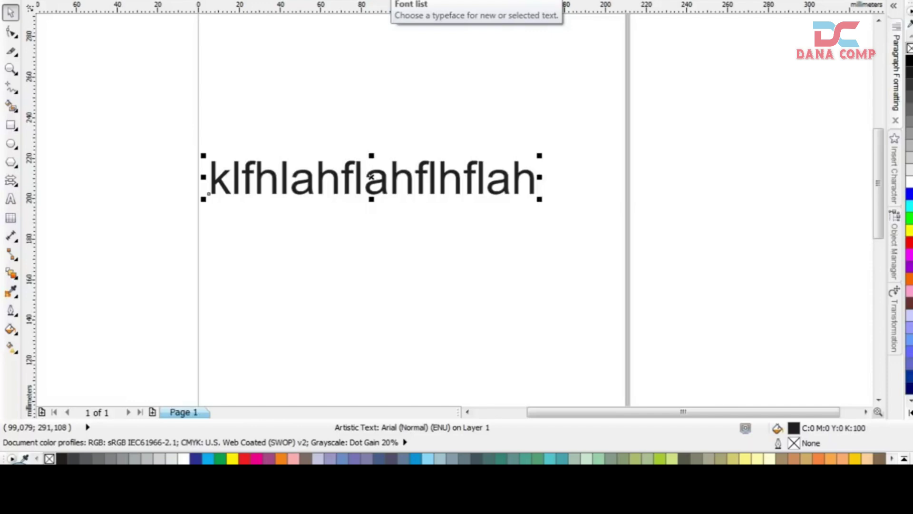
click(373, 19)
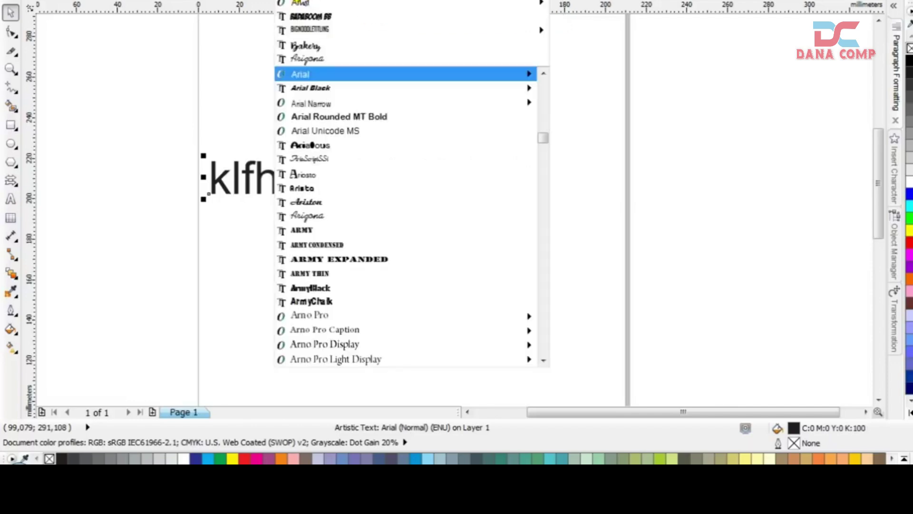
click(307, 14)
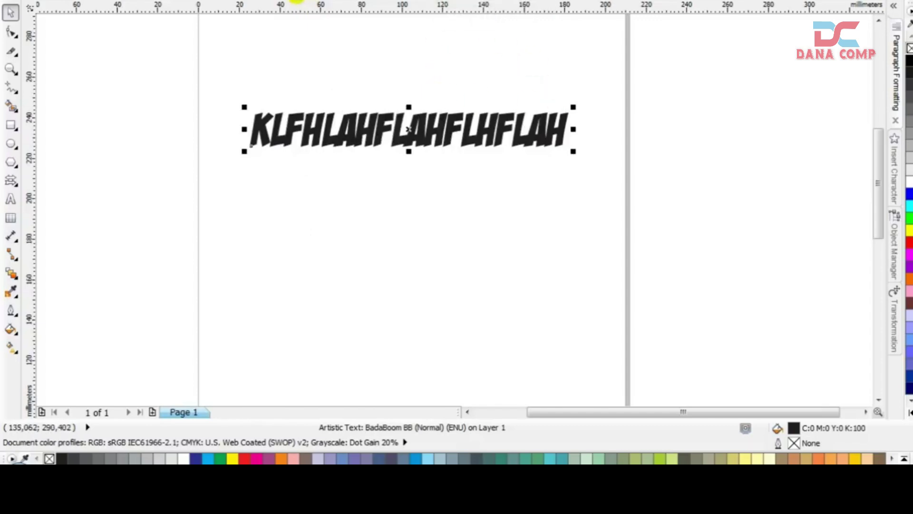
Set the text size to 48 pt, and enlarge the text proportionally to about 157 mm wide
click(447, 1)
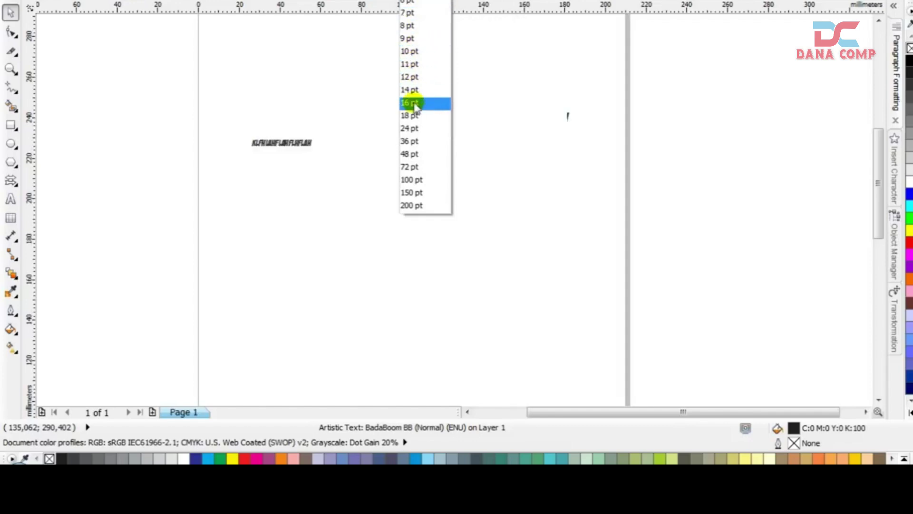
click(411, 153)
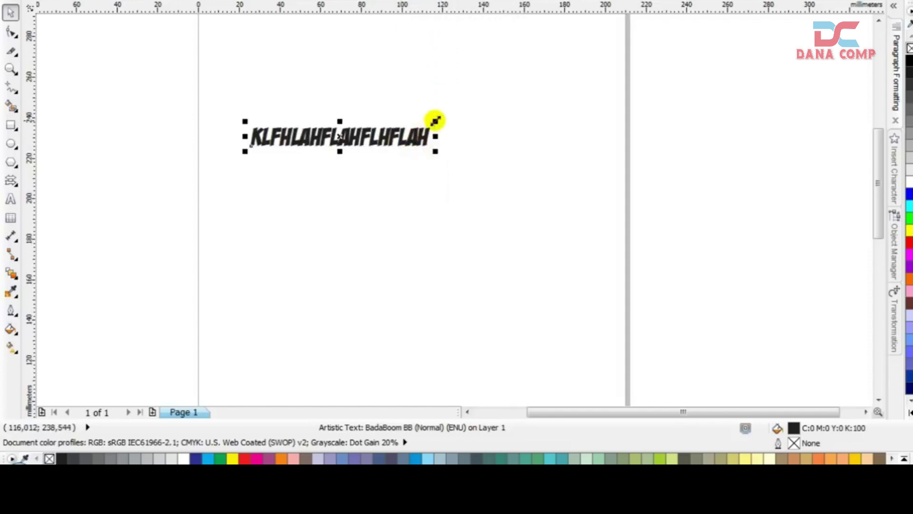
drag(436, 122, 601, 39)
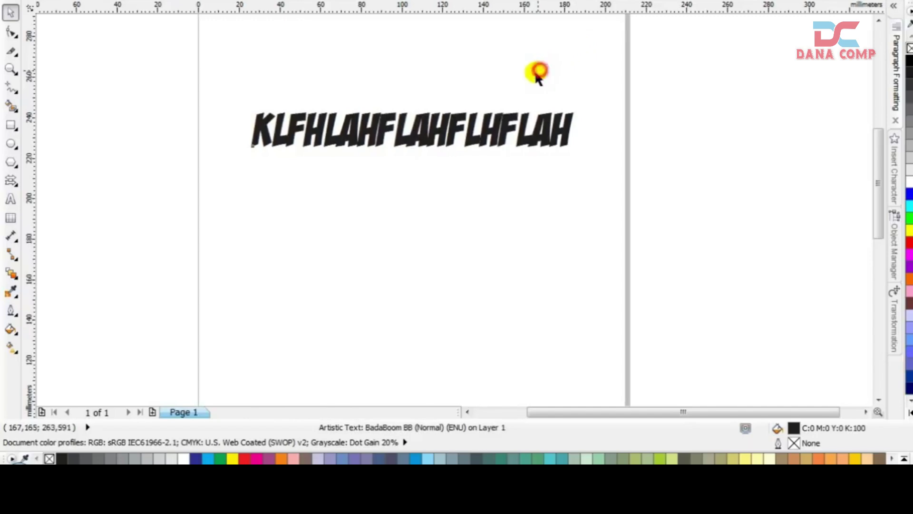
Select the enlarged artistic text and delete it to leave the page empty
scroll(453, 208, up, 2)
scroll(453, 212, down, 2)
click(453, 215)
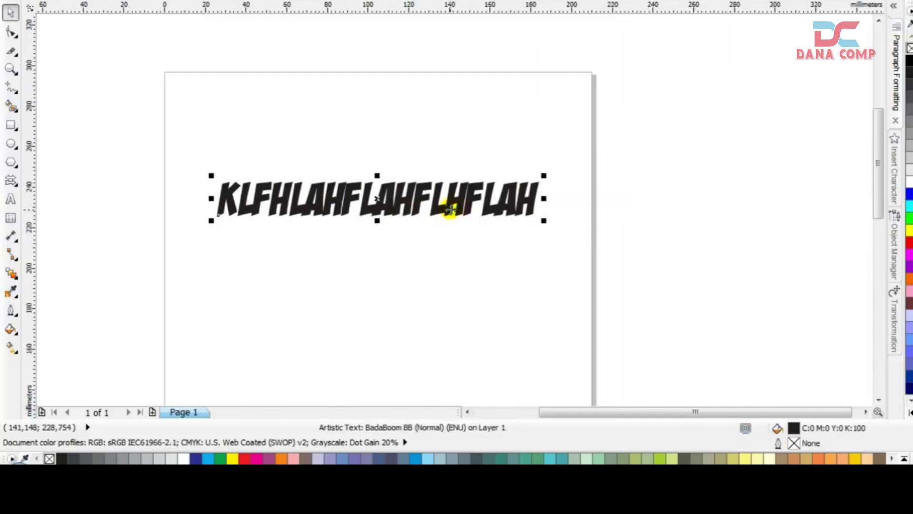
key(Delete)
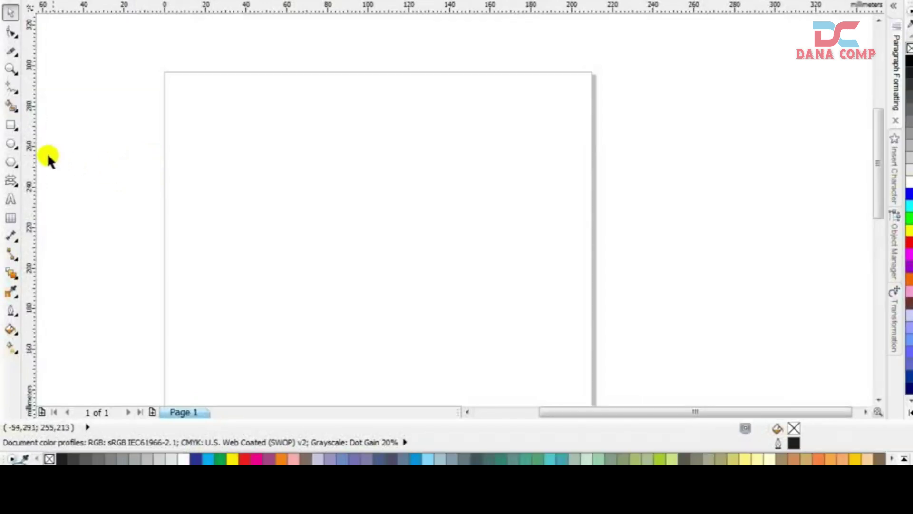
Draw a table with three rows and four columns, about 168 by 97 mm, in the upper half of the page
click(11, 216)
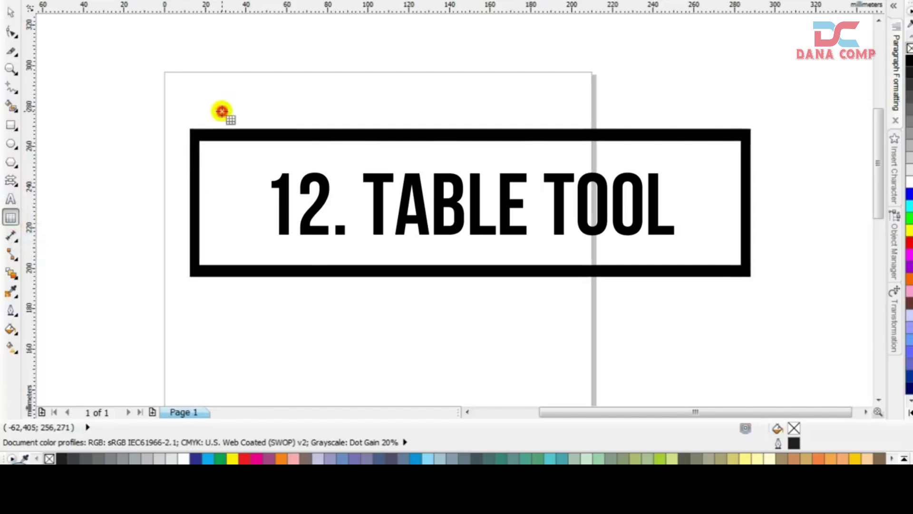
drag(222, 112, 564, 309)
click(10, 17)
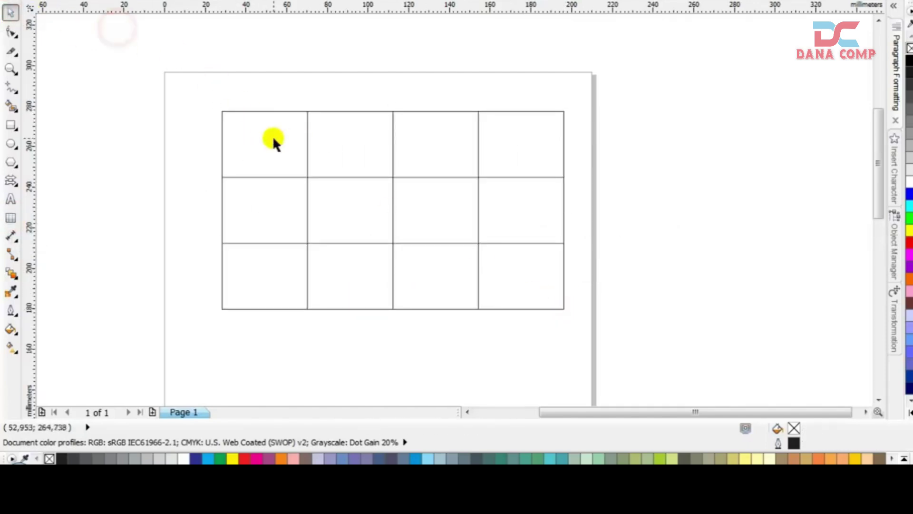
Move the table about 10 mm left and 4 mm down, deselect it and select it again
drag(274, 142, 252, 151)
click(324, 87)
click(332, 136)
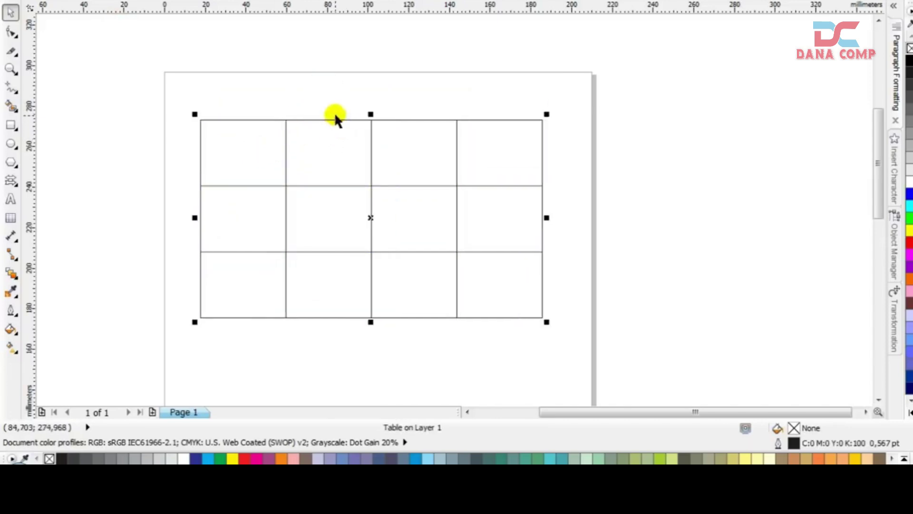
Replace the table with a new four-column one about 153 mm wide in the upper half of the page, and increase its rows to five
key(Delete)
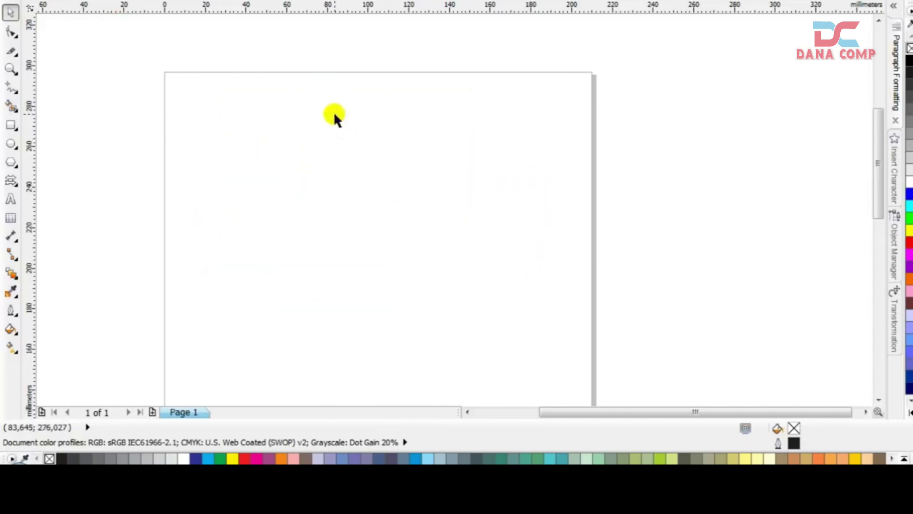
click(11, 218)
drag(219, 97, 531, 224)
click(194, 0)
click(195, 0)
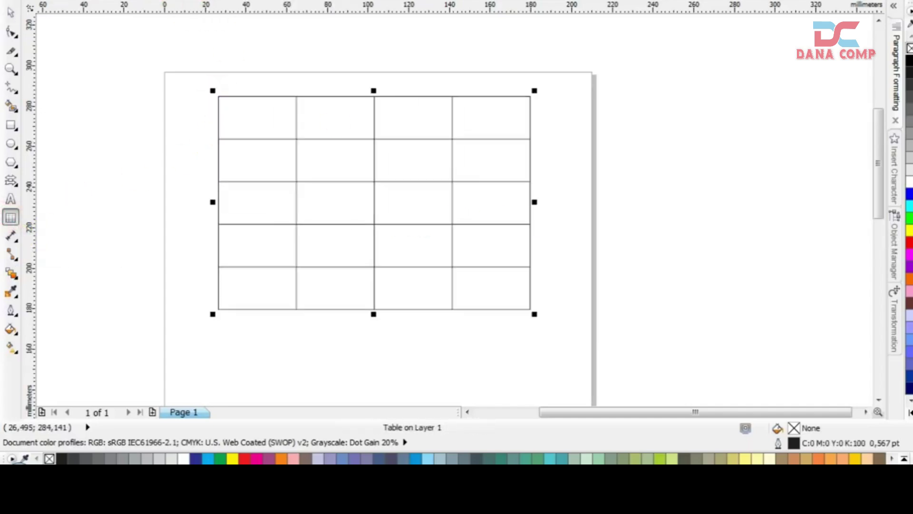
Reduce the five-row table to two columns and raise it to five columns, and delete the table
click(194, 1)
click(195, 0)
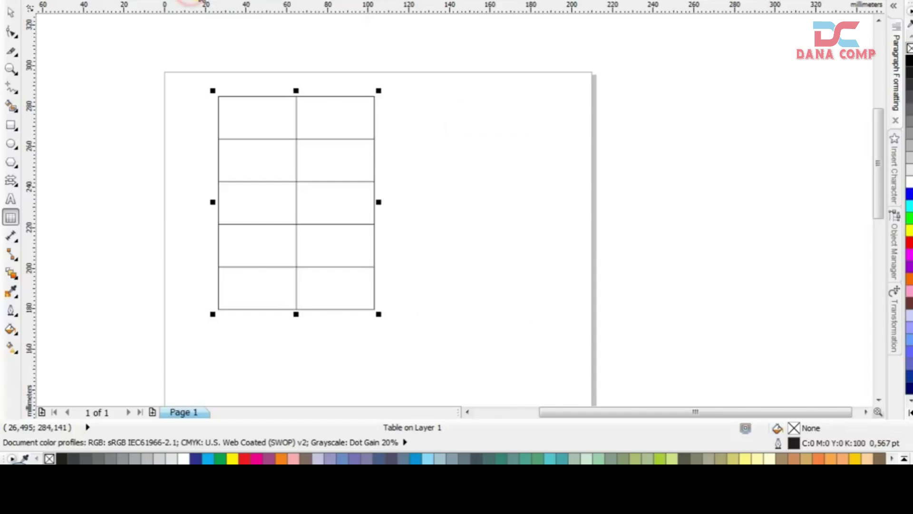
click(195, 1)
click(195, 0)
click(195, 0)
click(10, 11)
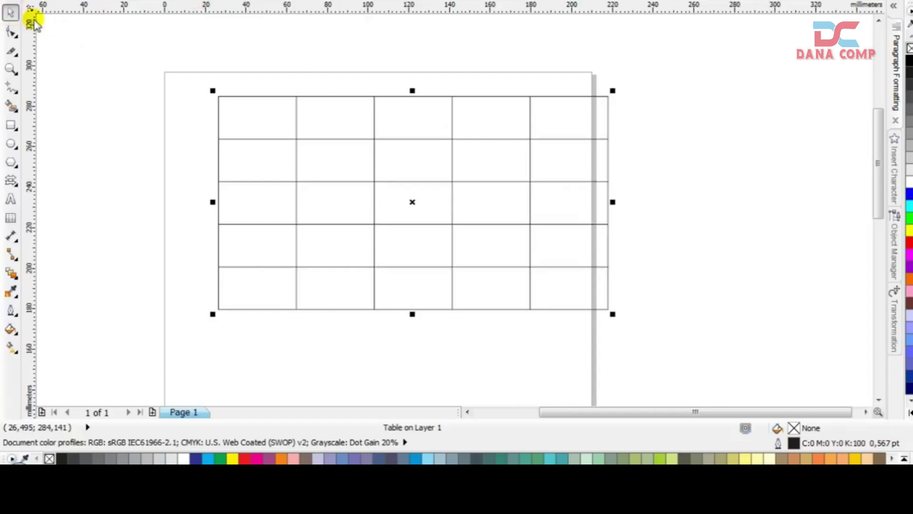
key(Delete)
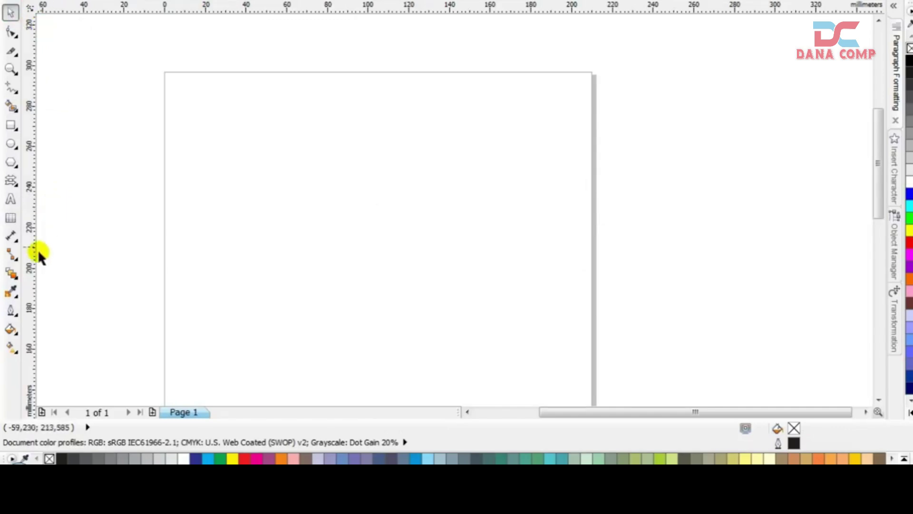
Draw two free parallel dimensions, a diagonal one about 100 mm long and a steeper one about 93 mm long near the page's right edge
click(11, 236)
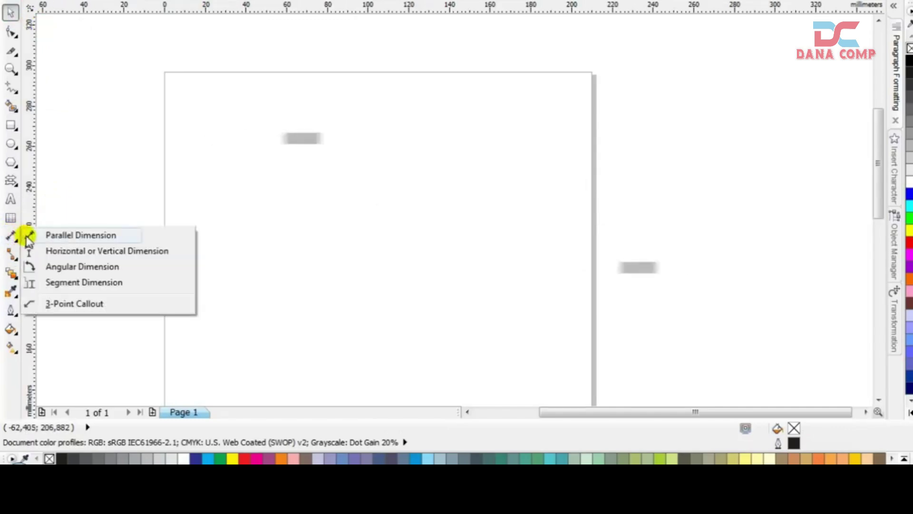
click(60, 241)
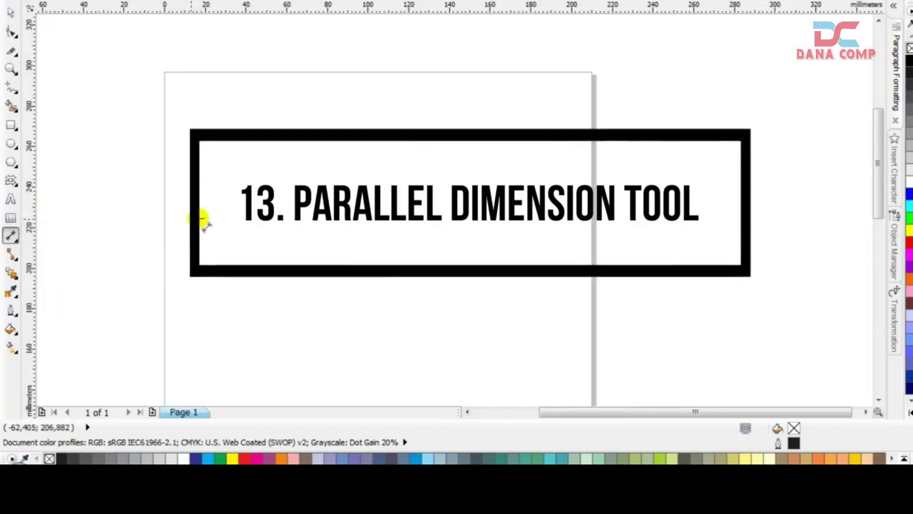
drag(233, 232, 404, 120)
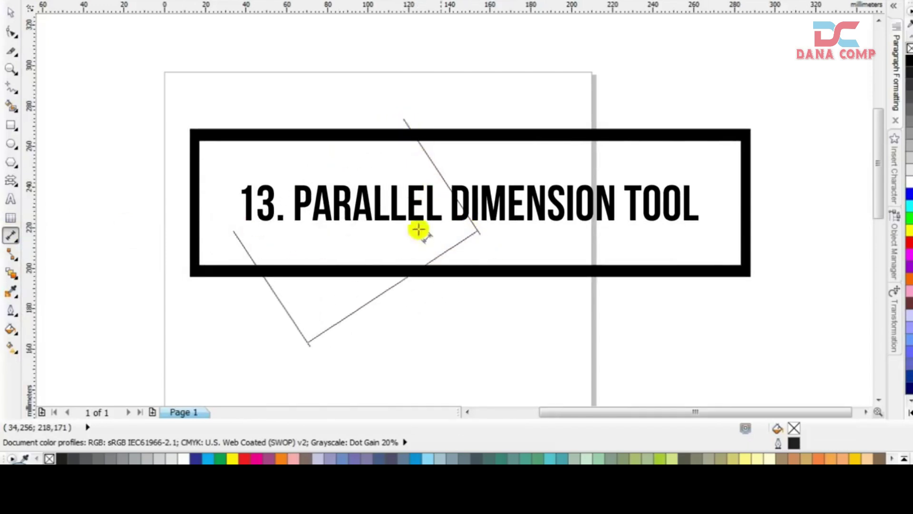
click(400, 216)
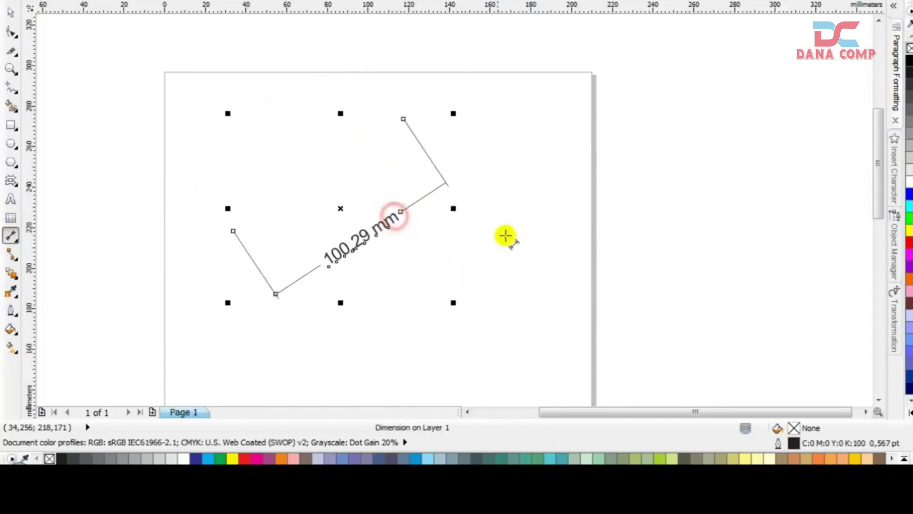
drag(470, 284, 510, 101)
click(582, 179)
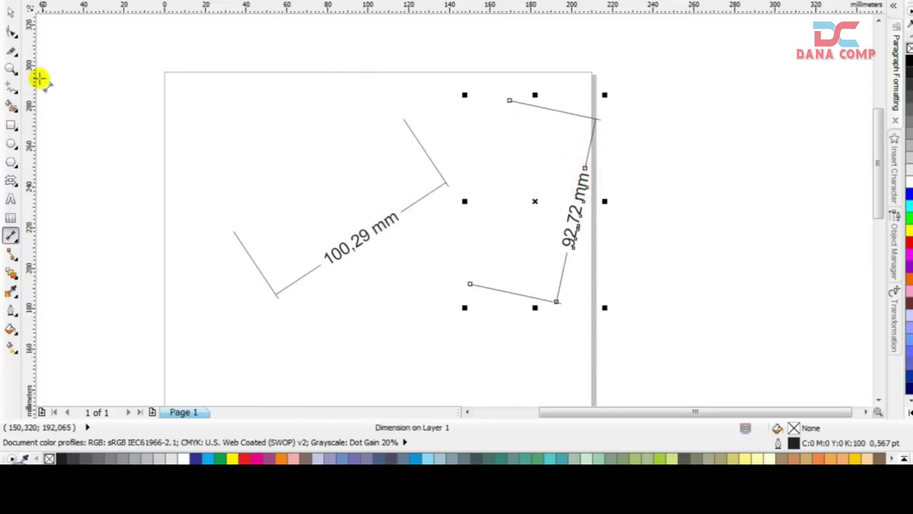
Select both parallel dimensions together and delete them to leave the page empty
click(10, 12)
drag(142, 29, 658, 346)
key(Delete)
Draw a rectangle about 134 by 95 mm, and place a copy narrowed to half width over its left half
click(10, 124)
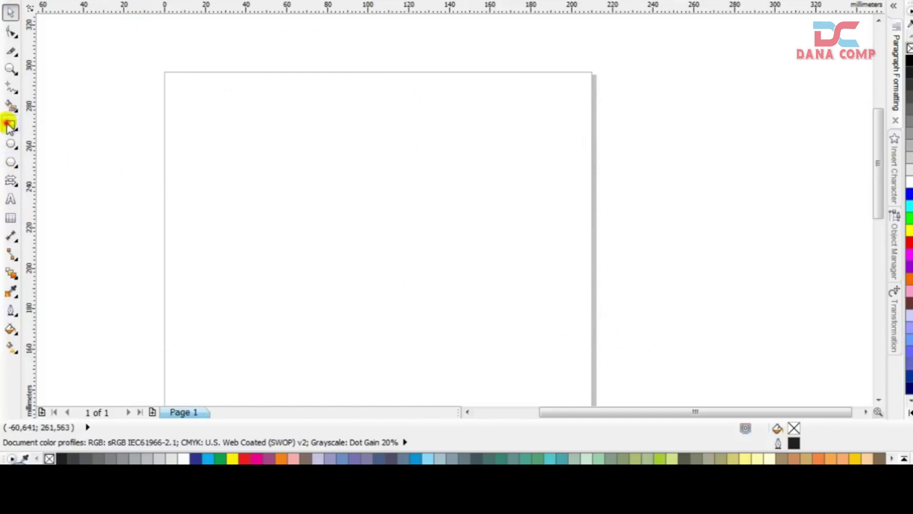
drag(231, 110, 504, 304)
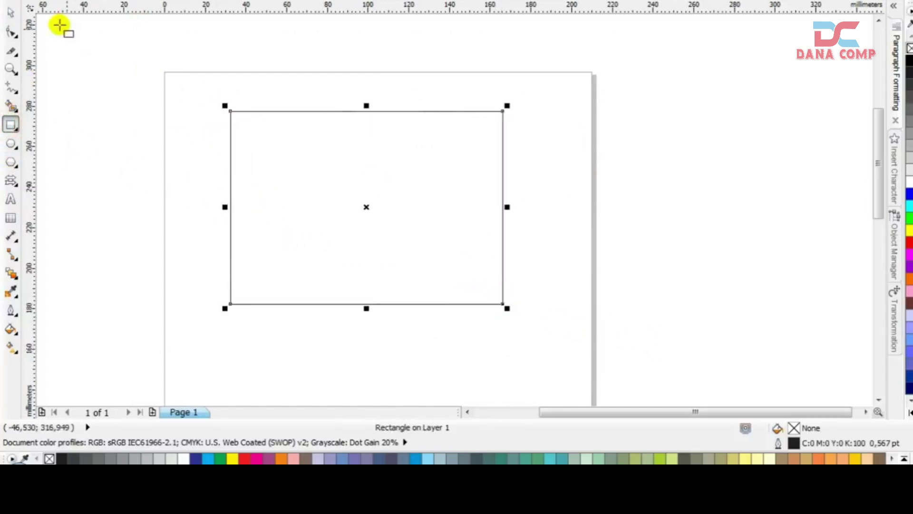
click(11, 12)
drag(507, 207, 371, 204)
click(166, 107)
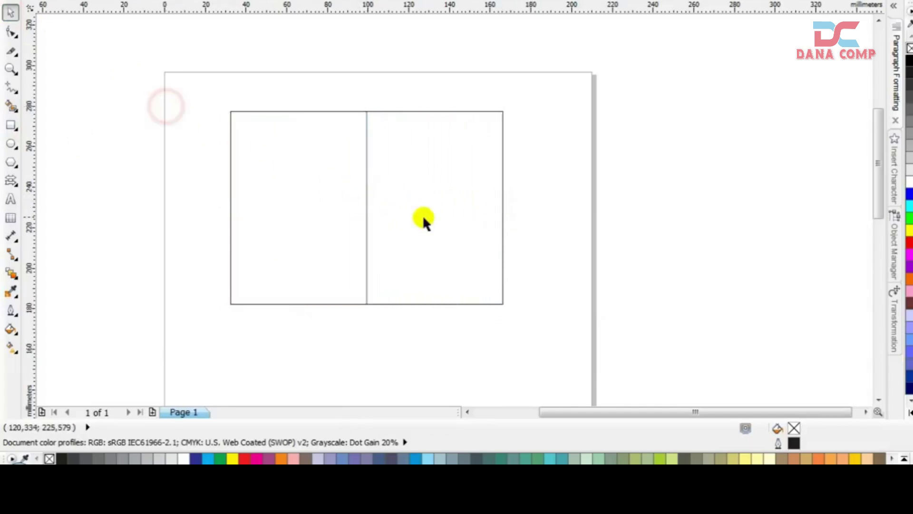
click(11, 235)
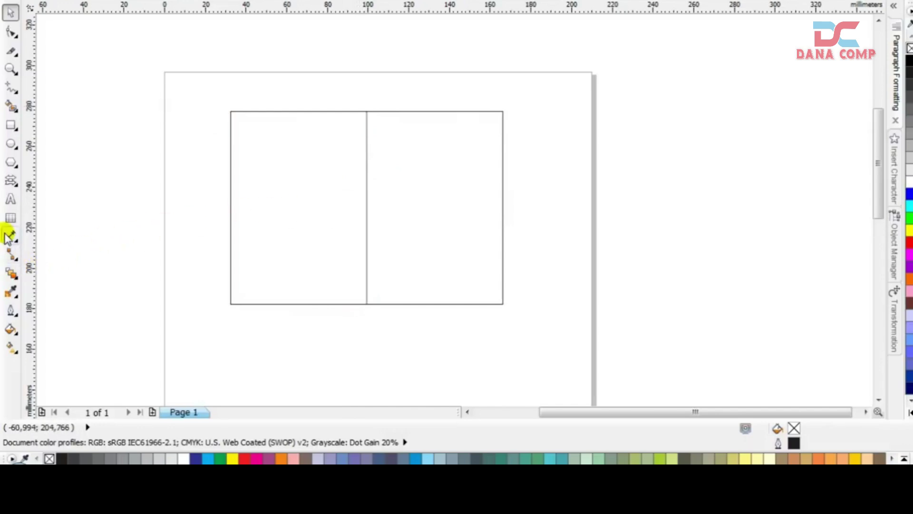
drag(231, 314, 500, 305)
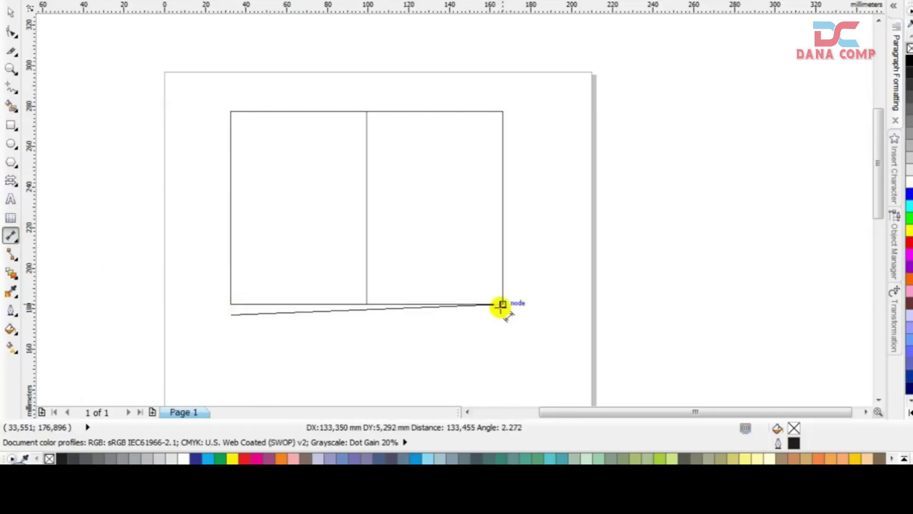
click(555, 313)
key(ctrl+z)
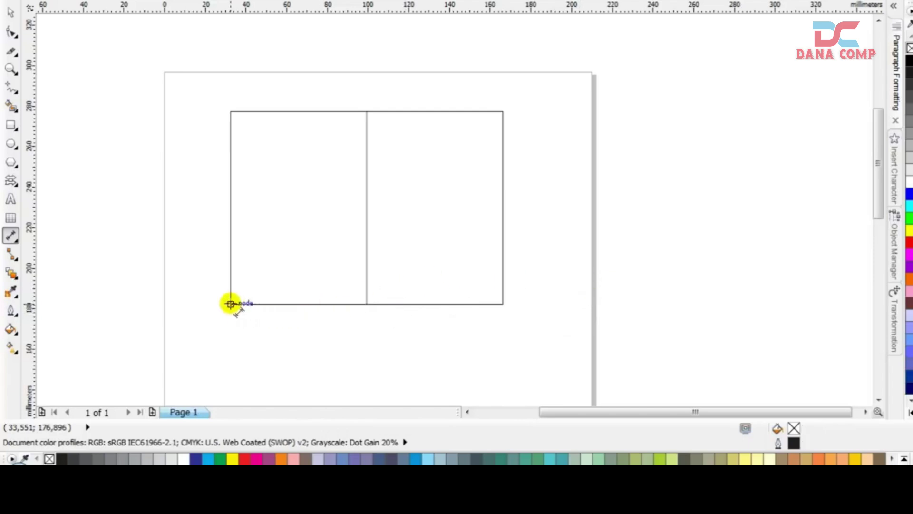
Dimension the rectangle's full width from its lower left to its lower right corner, placing the dimension line about 9 mm below, and deselect it
drag(230, 303, 501, 304)
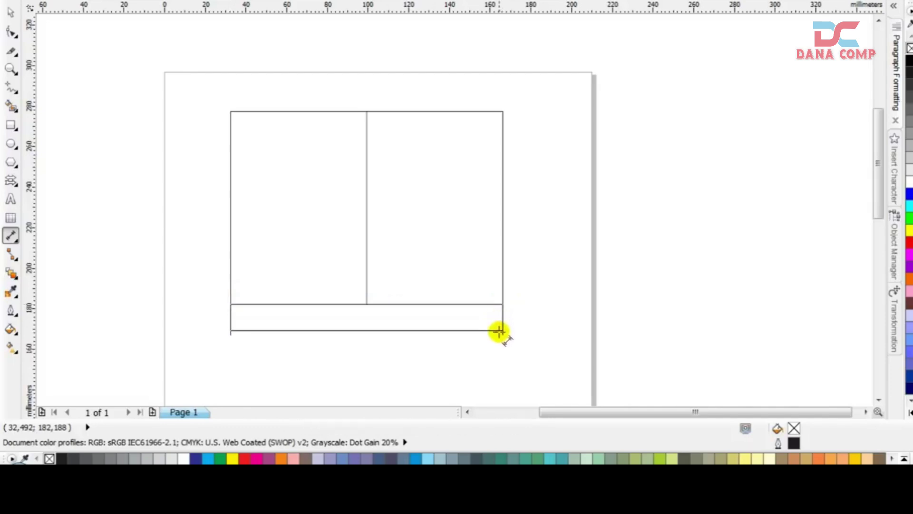
click(497, 323)
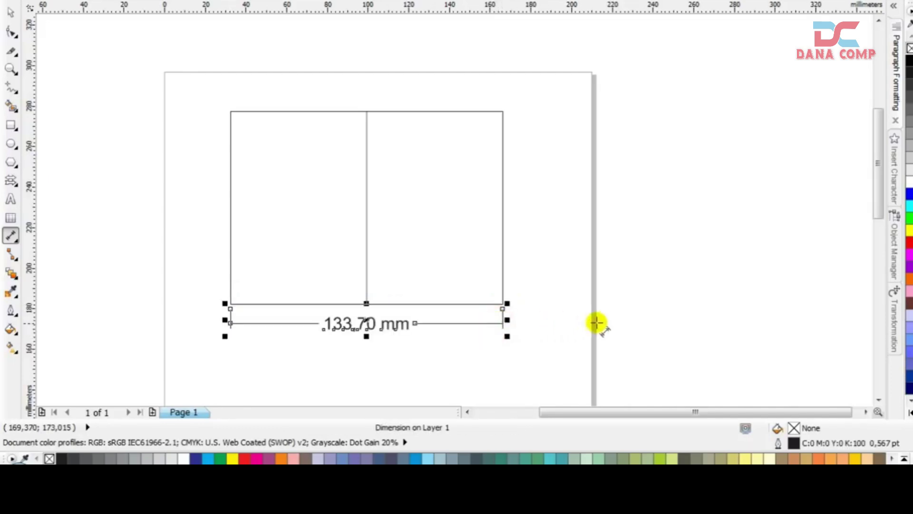
click(10, 12)
click(84, 94)
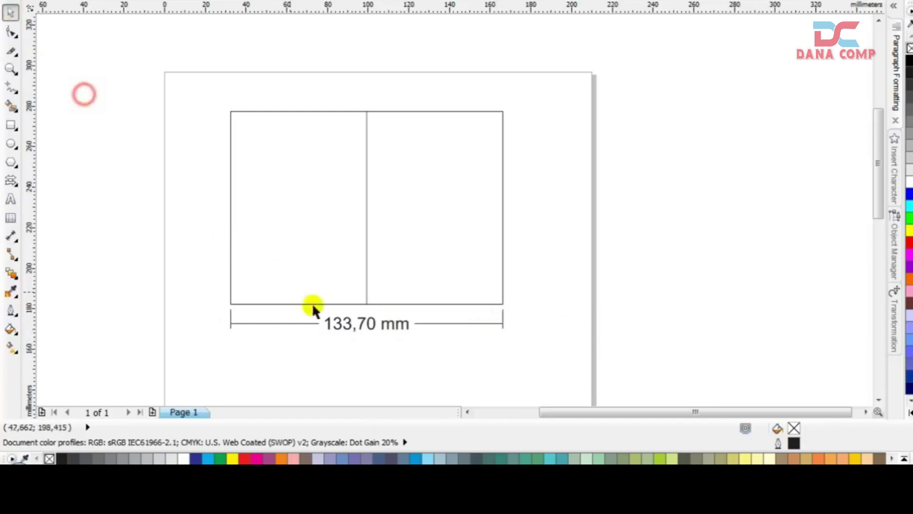
Select the width dimension, the rectangle and the dimension text in turn to compare the dimension with the rectangle's size
drag(550, 359, 198, 280)
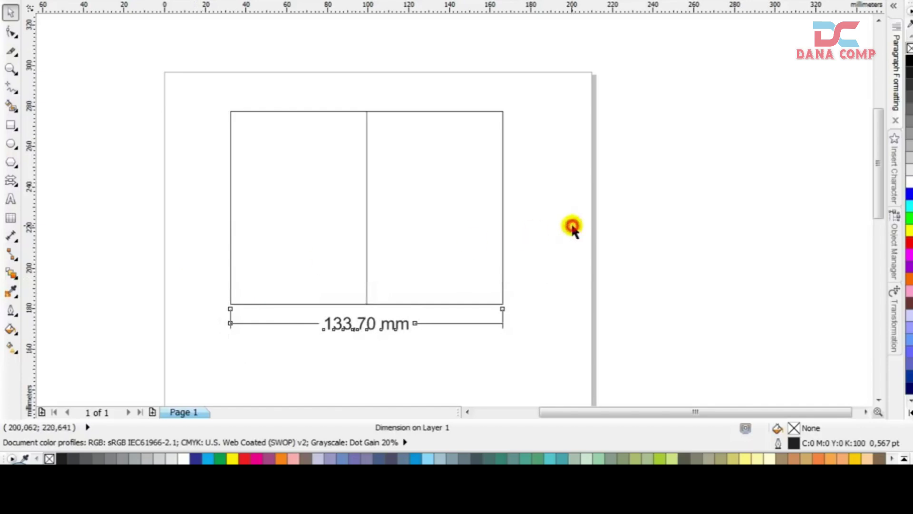
drag(521, 351, 193, 275)
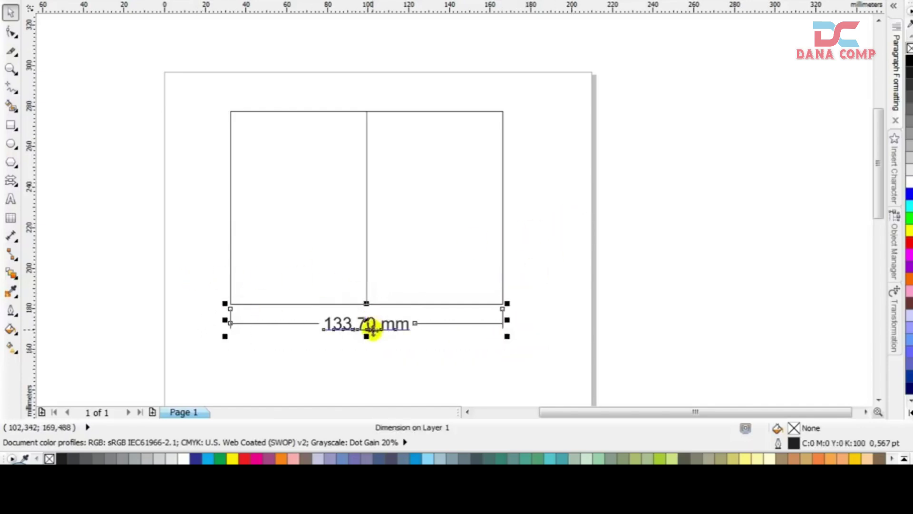
click(404, 235)
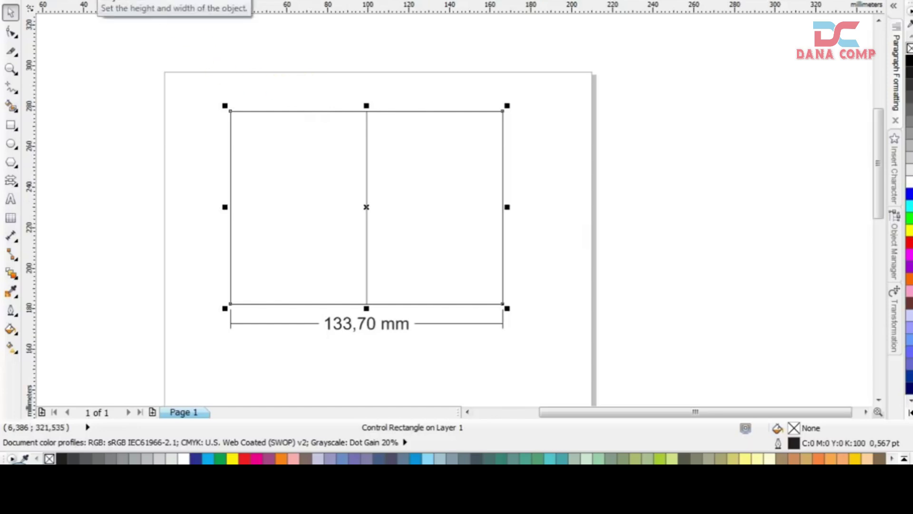
click(164, 267)
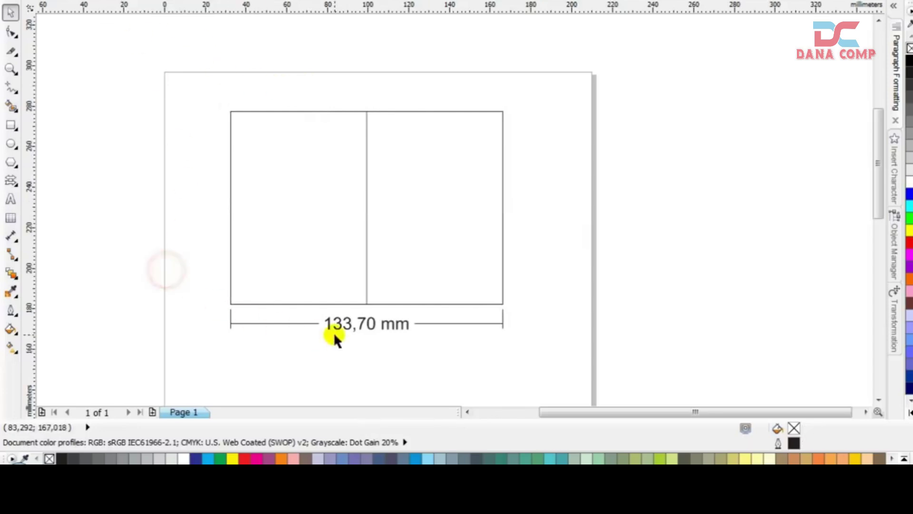
click(333, 323)
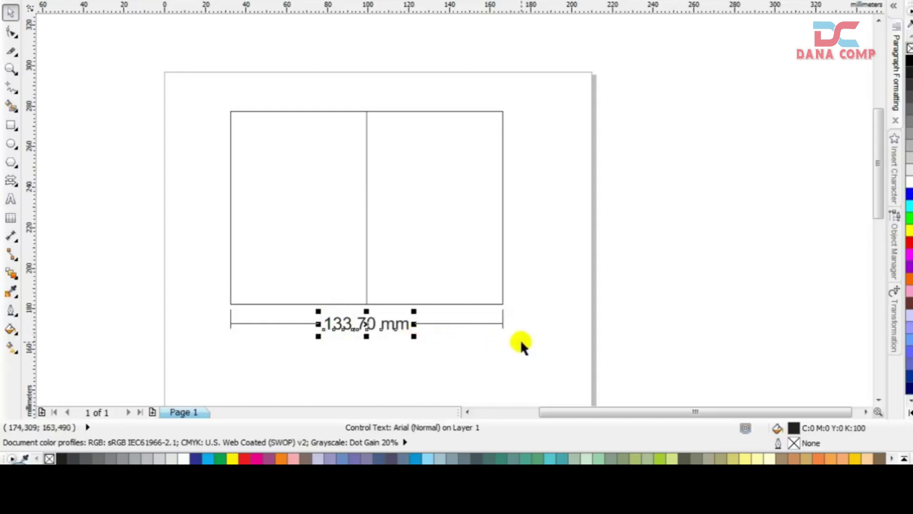
Delete both rectangles together with the width dimension, and review the available connector tools
drag(551, 360, 190, 74)
key(Delete)
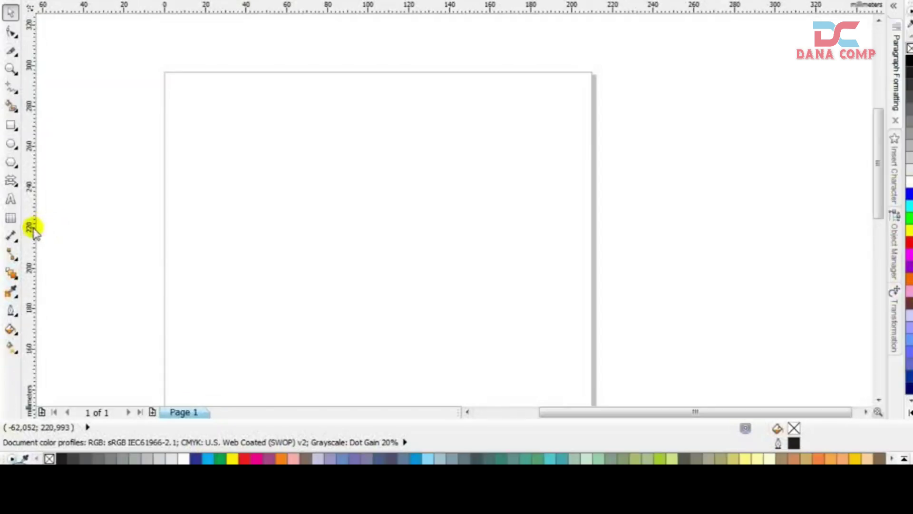
click(14, 256)
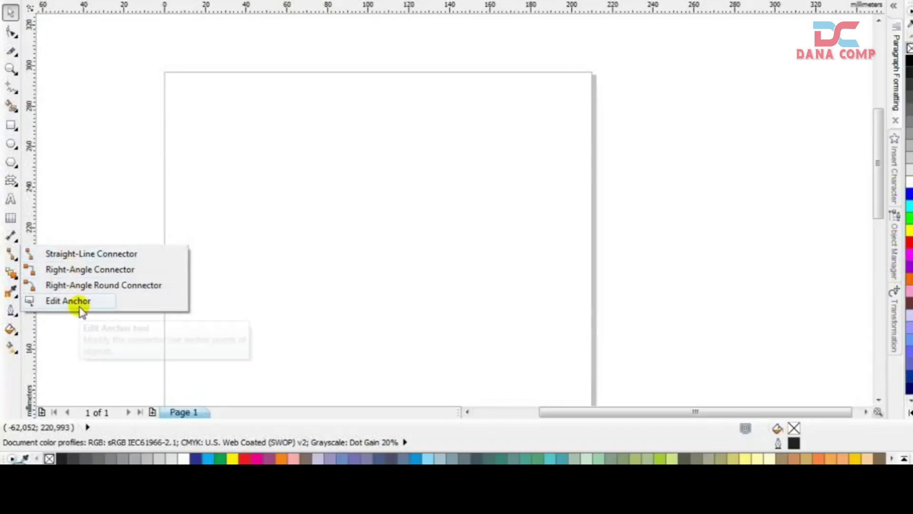
click(76, 198)
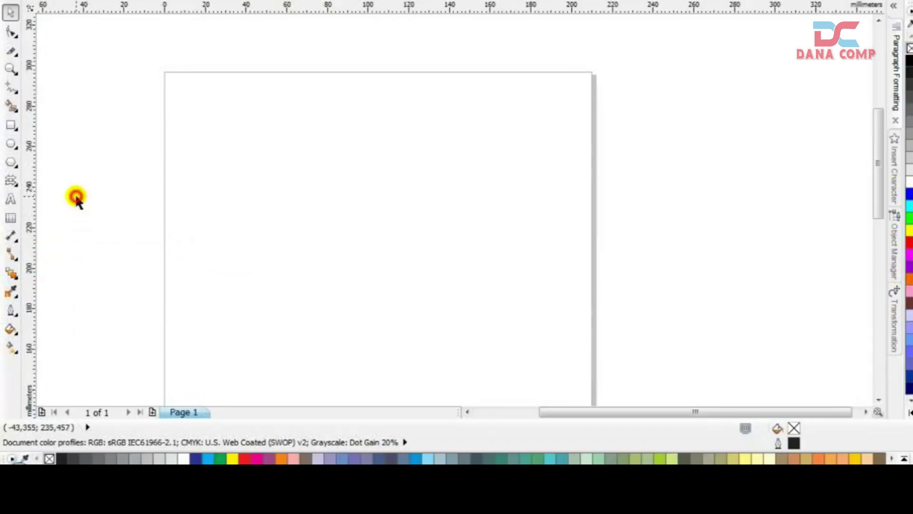
click(11, 276)
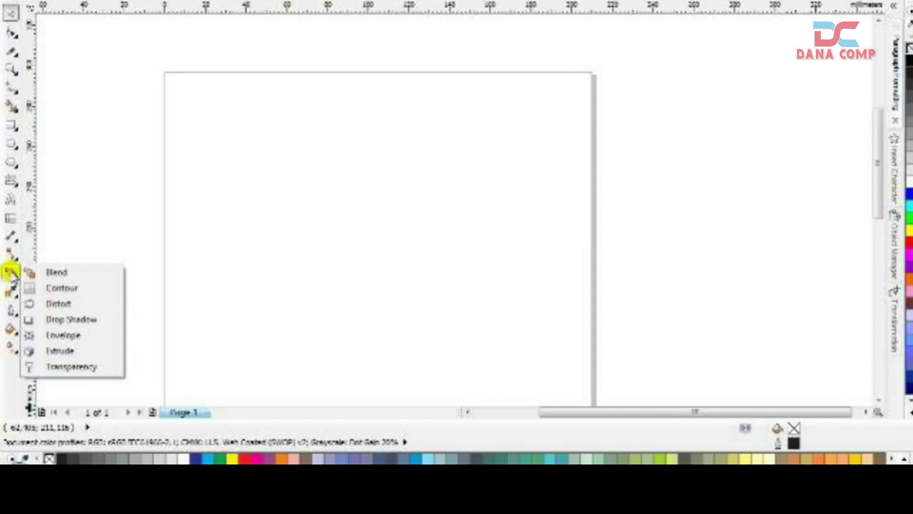
click(56, 273)
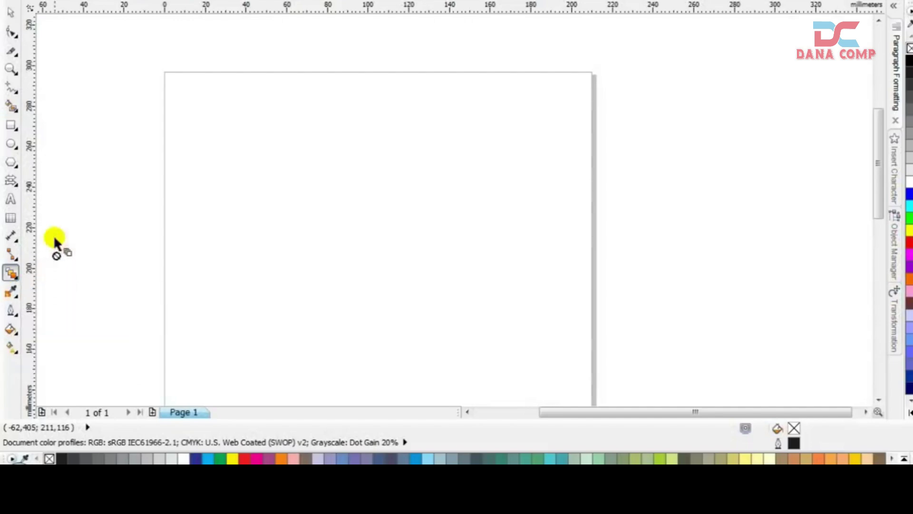
click(10, 11)
Draw a circle about 28 mm across at the upper left of the page, and place a copy about 146 mm to its right
click(12, 142)
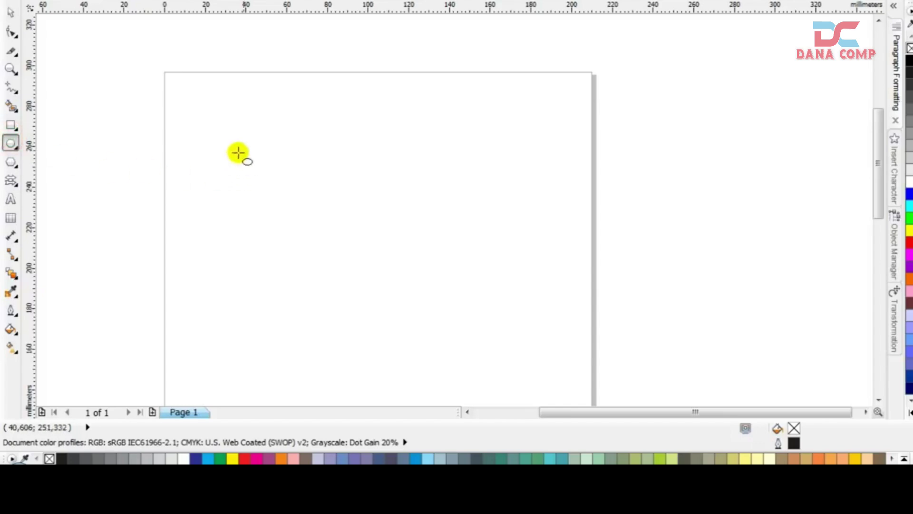
drag(218, 139, 275, 200)
click(11, 13)
drag(248, 167, 545, 157)
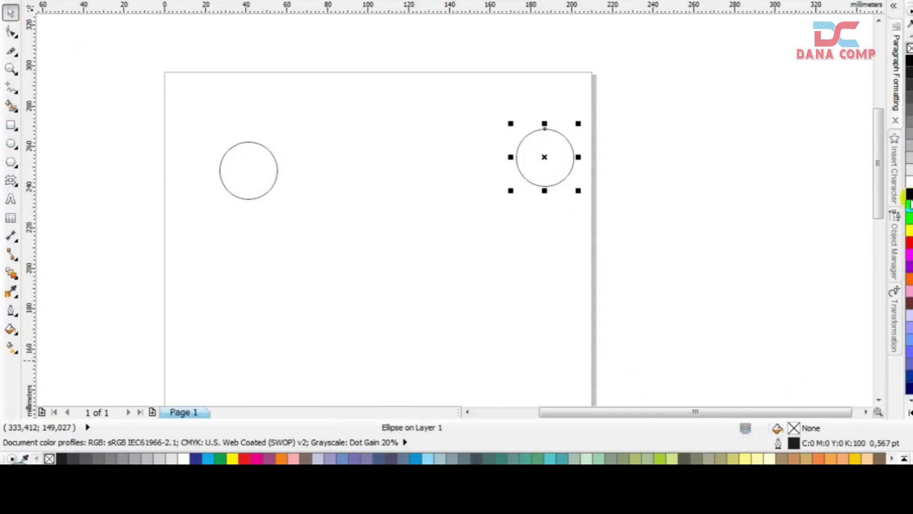
Fill the right circle with green and the left circle with yellow, and clear the selection
click(909, 217)
click(245, 169)
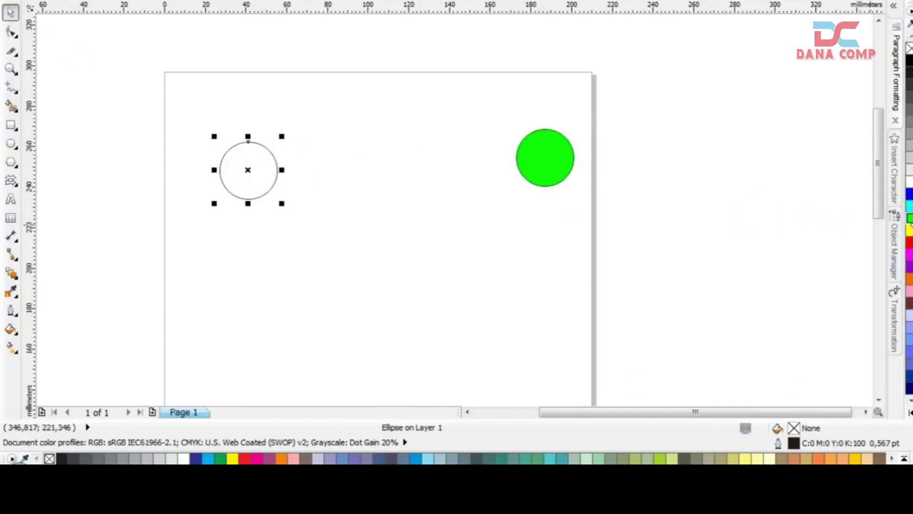
click(909, 230)
click(571, 236)
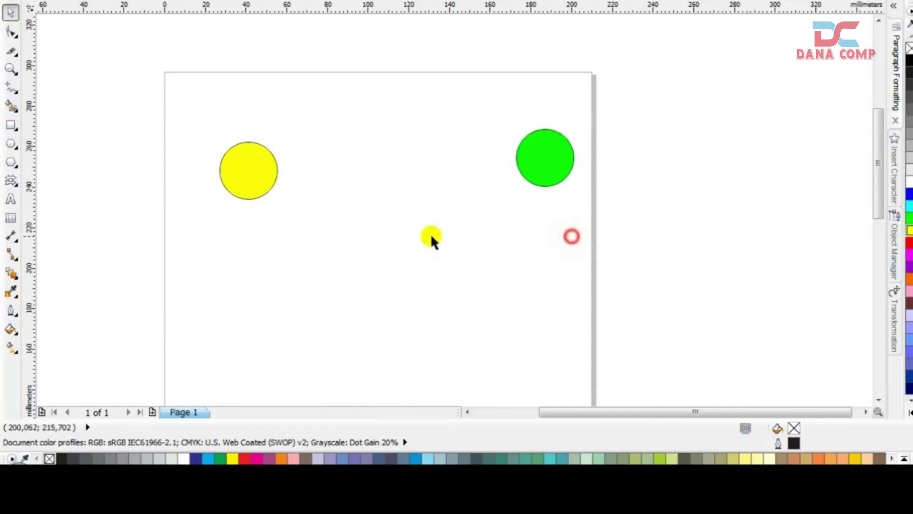
Blend the yellow circle into the green circle with the Blend tool
click(10, 254)
click(11, 272)
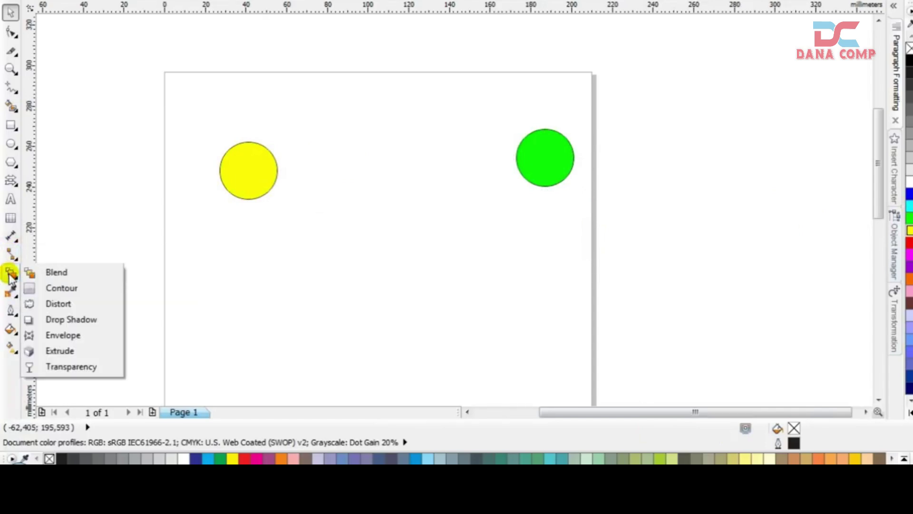
click(45, 271)
drag(246, 171, 537, 164)
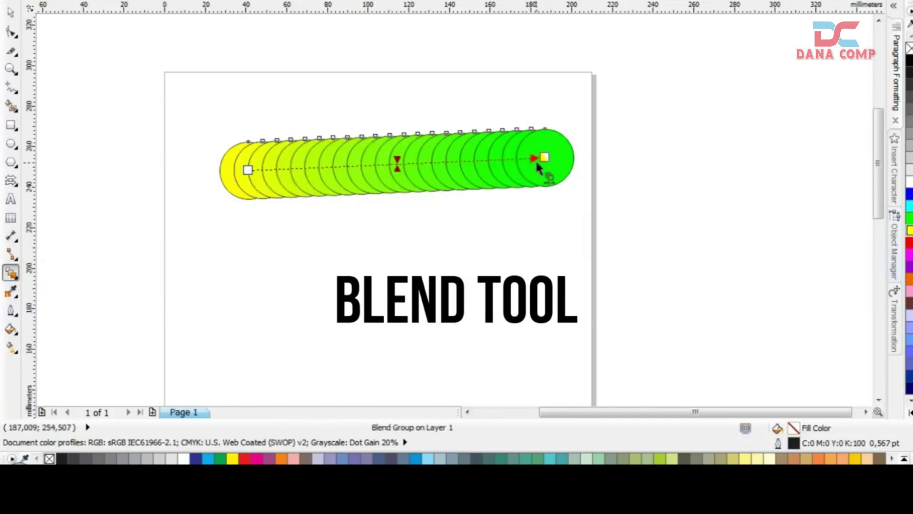
Select the whole blend group, remove its outline and clear the selection
click(11, 11)
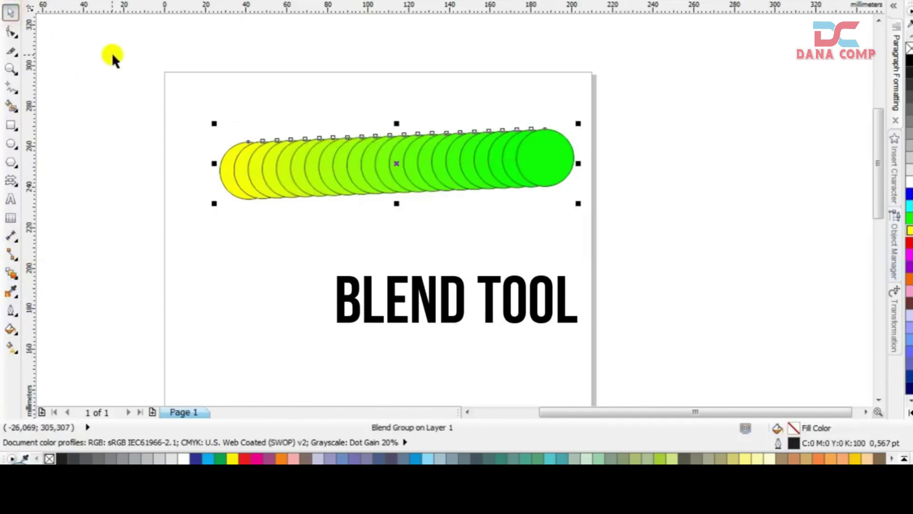
drag(114, 55, 629, 248)
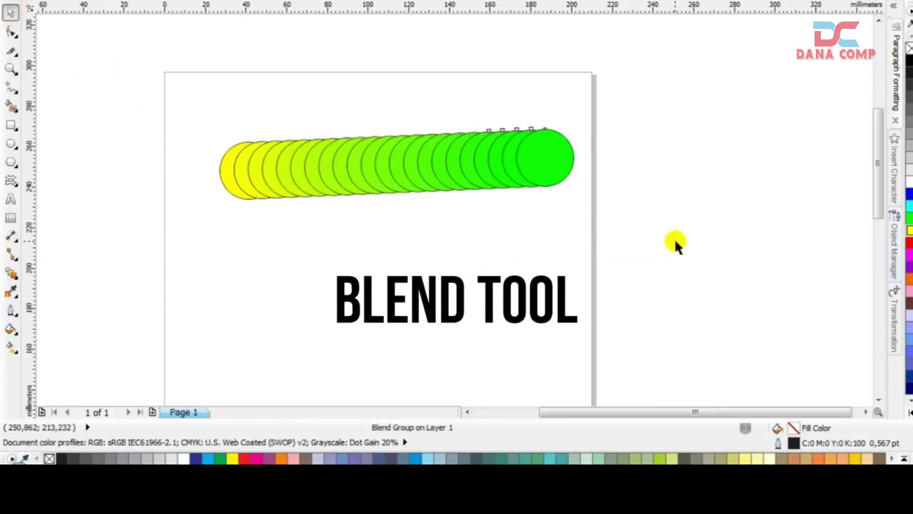
right_click(909, 48)
click(618, 124)
scroll(452, 207, down, 3)
scroll(453, 207, up, 5)
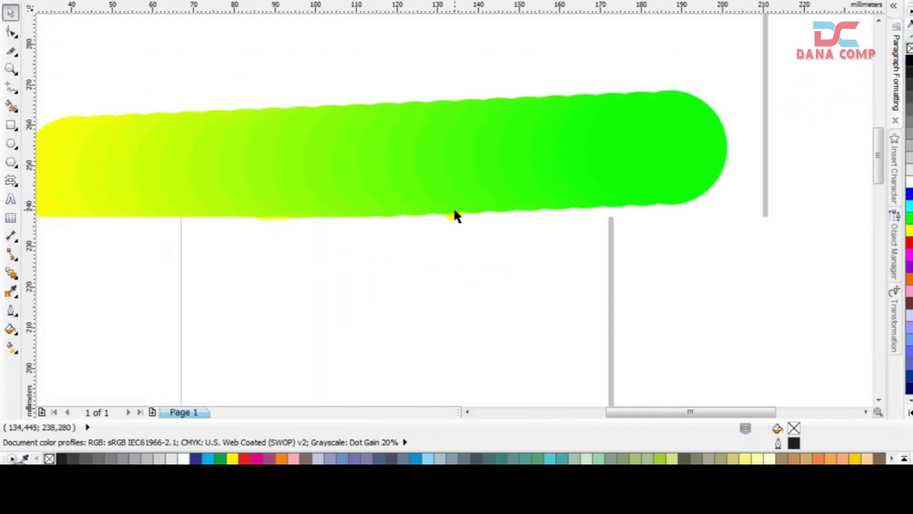
scroll(454, 215, down, 4)
Select the outline-free yellow-to-green blend and delete it from the page
drag(606, 139, 248, 271)
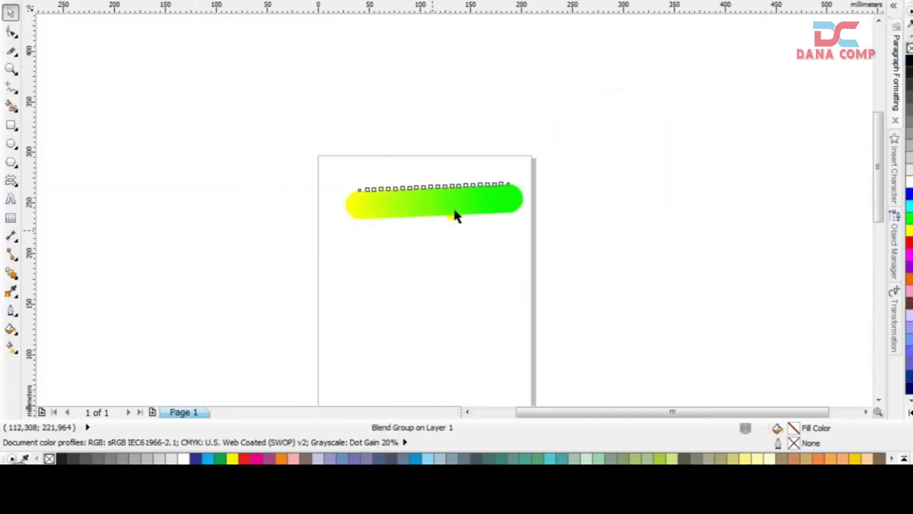
scroll(454, 215, up, 3)
key(Delete)
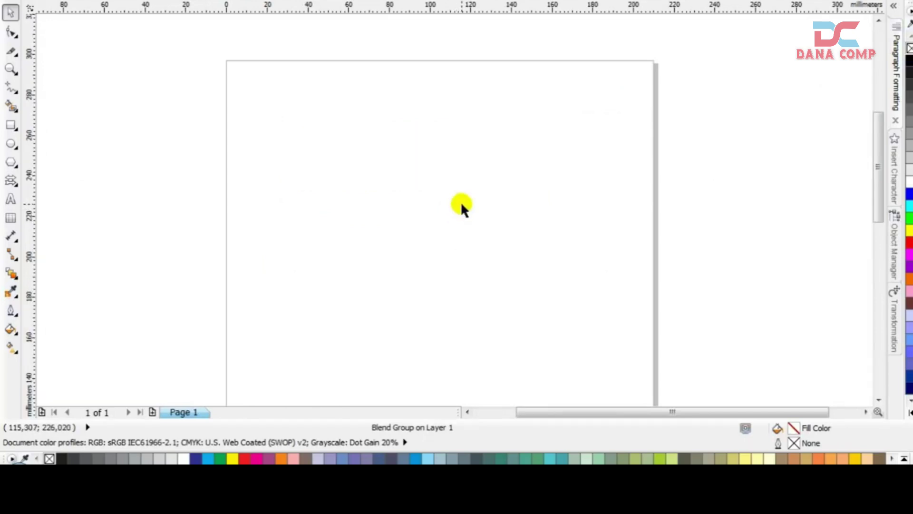
Draw a square about 65 mm wide in the upper part of the page and fill it with green
click(13, 278)
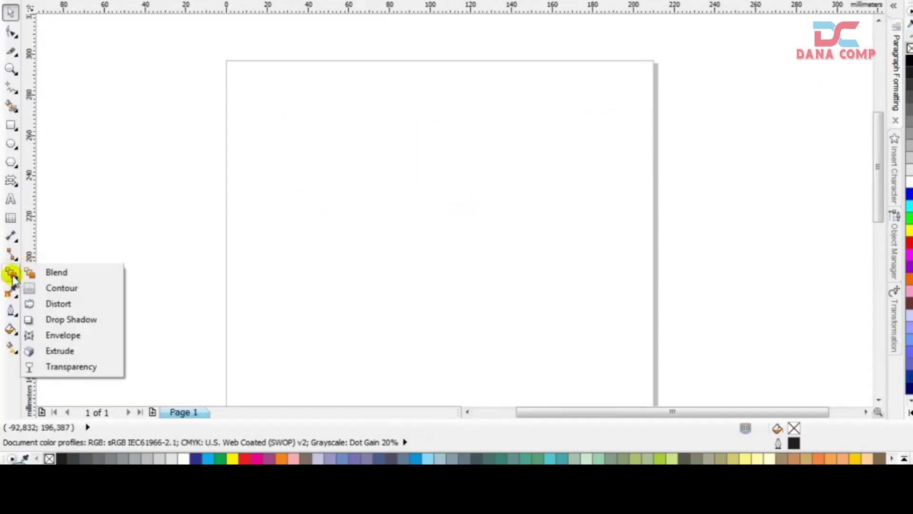
click(59, 289)
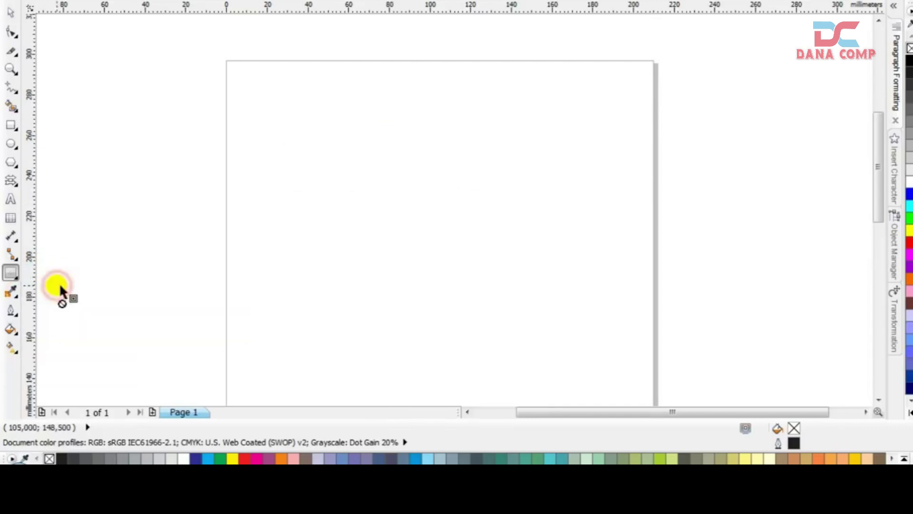
click(10, 126)
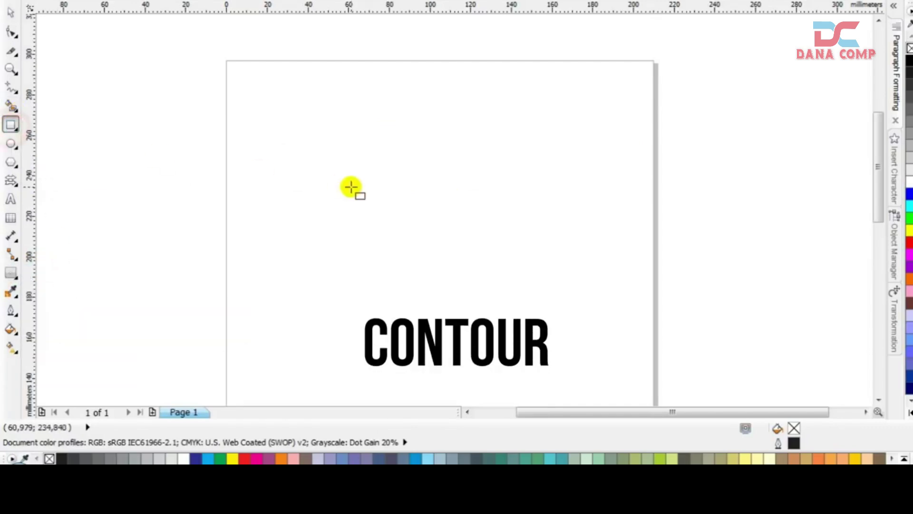
drag(328, 148, 461, 279)
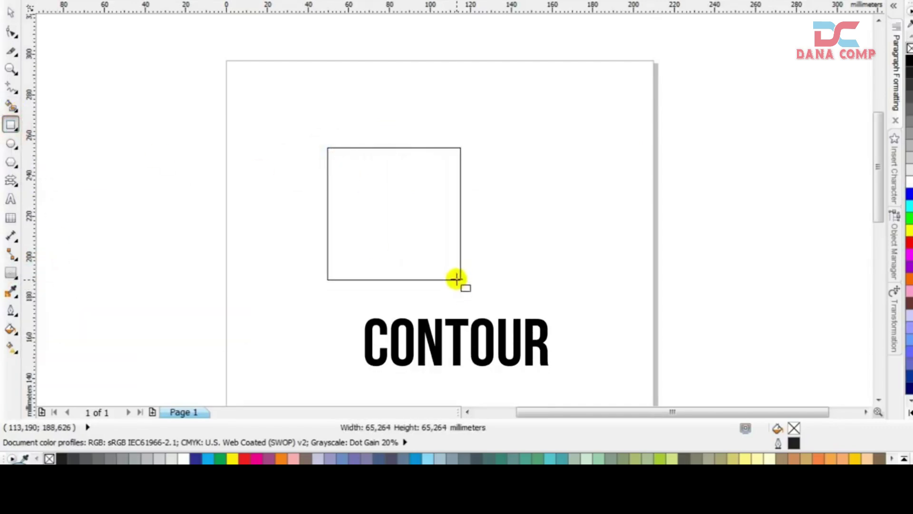
click(11, 13)
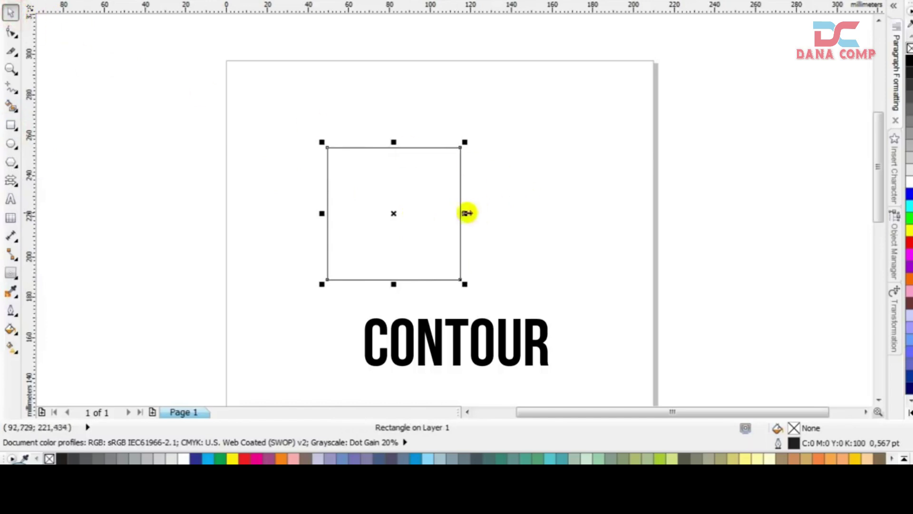
click(909, 218)
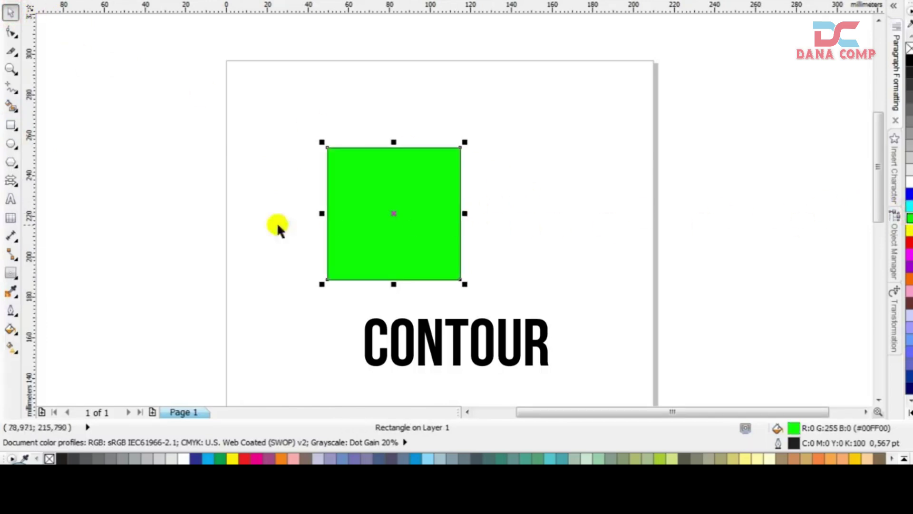
Use the Contour tool to add a narrow outward contour to the green square, undoing the first attempt
click(9, 273)
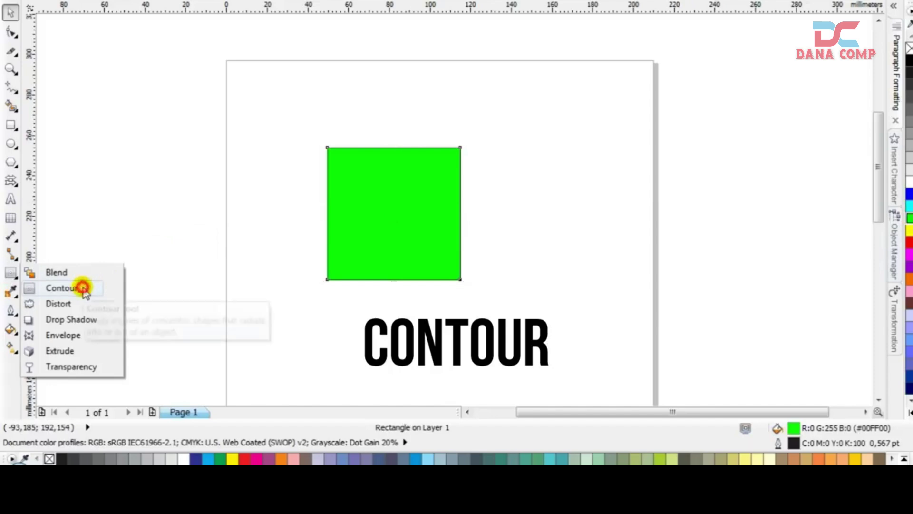
click(62, 287)
drag(451, 153, 529, 81)
scroll(459, 200, up, 2)
key(ctrl+z)
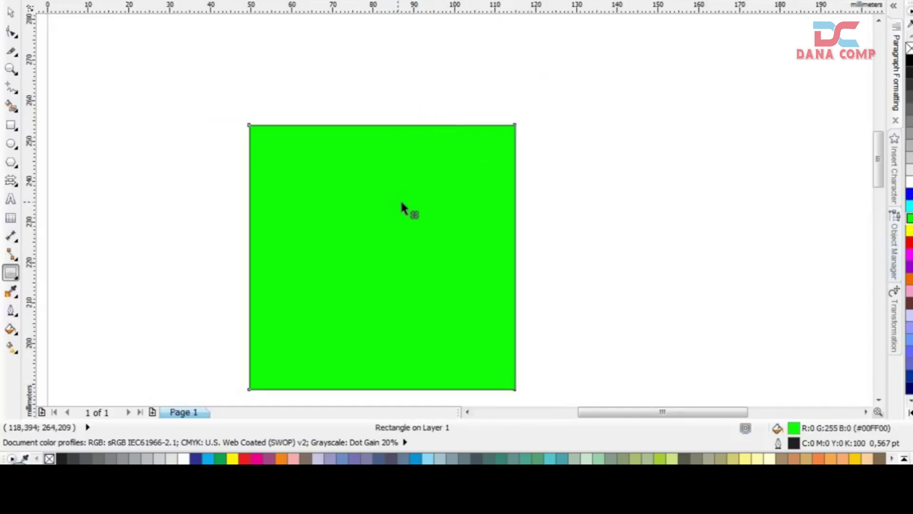
drag(402, 206, 467, 119)
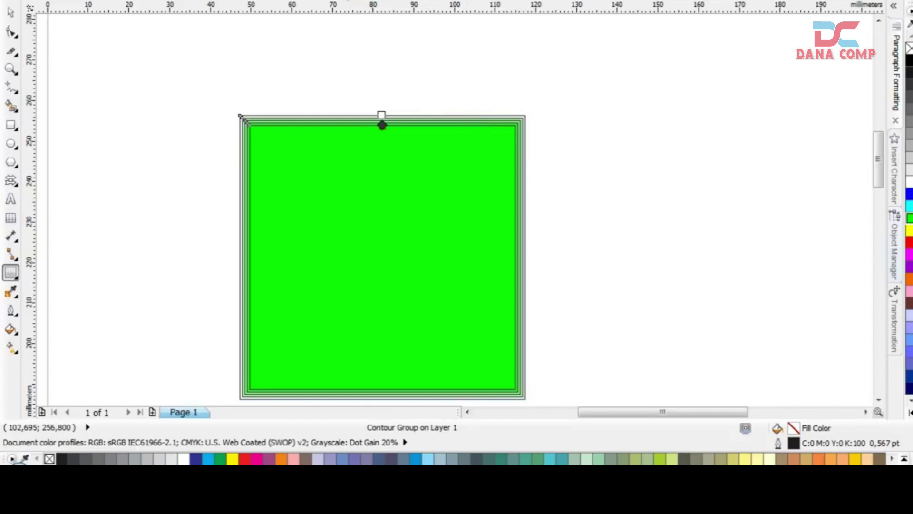
drag(240, 116, 247, 122)
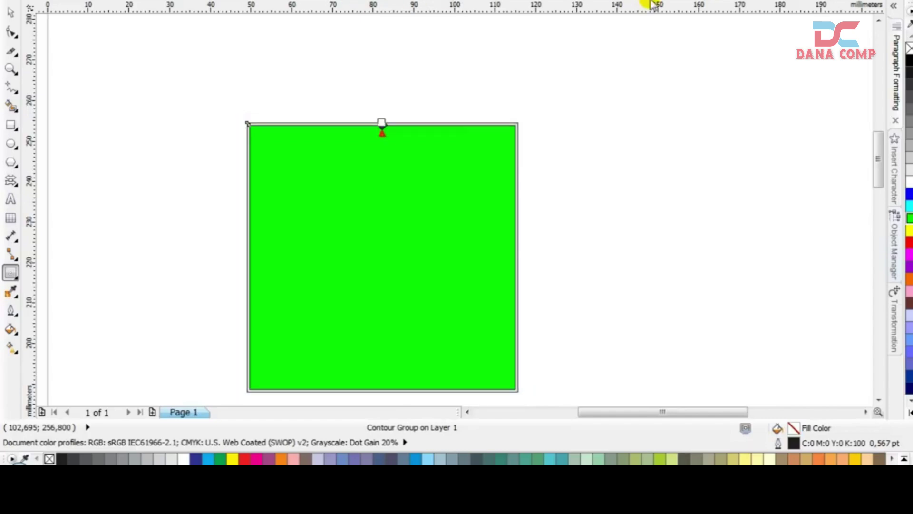
Set the contour's fill to blue and increase its offset in increments to a border about 5 mm wide
click(611, 0)
click(612, 33)
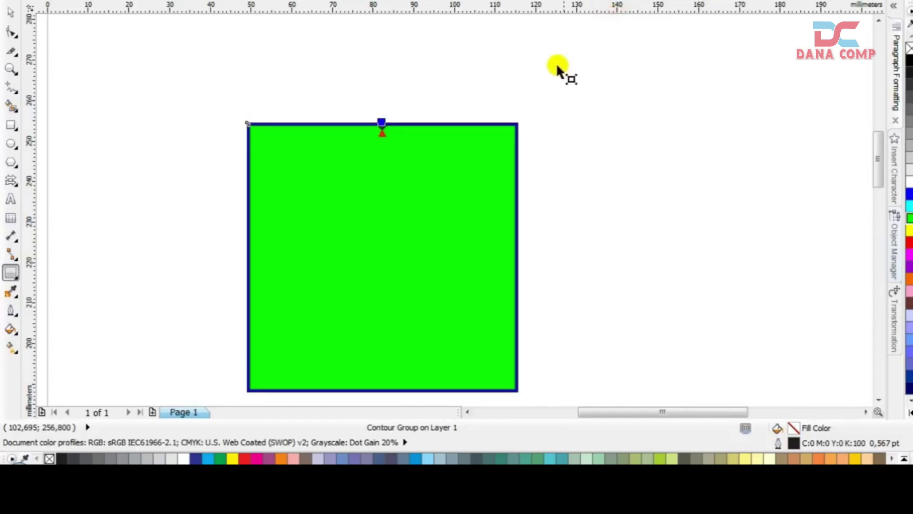
click(450, 0)
click(449, 0)
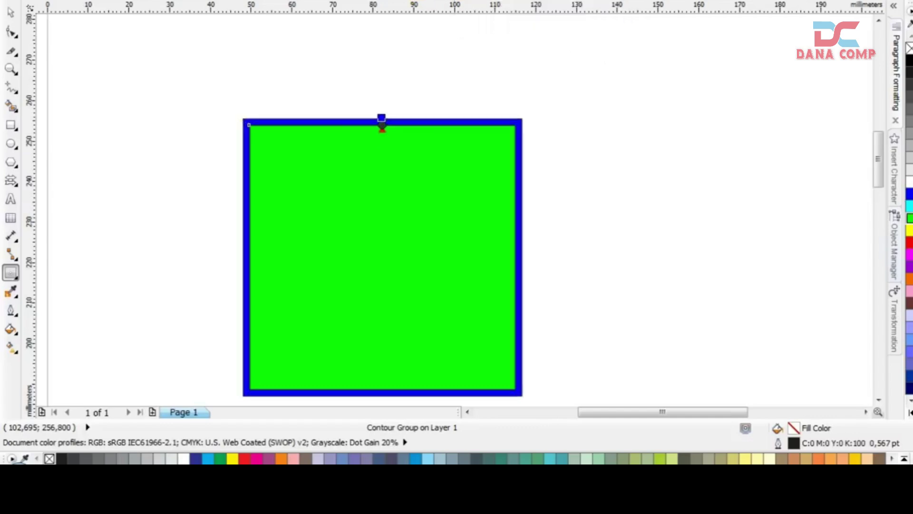
click(449, 0)
click(450, 0)
click(449, 0)
click(449, 0)
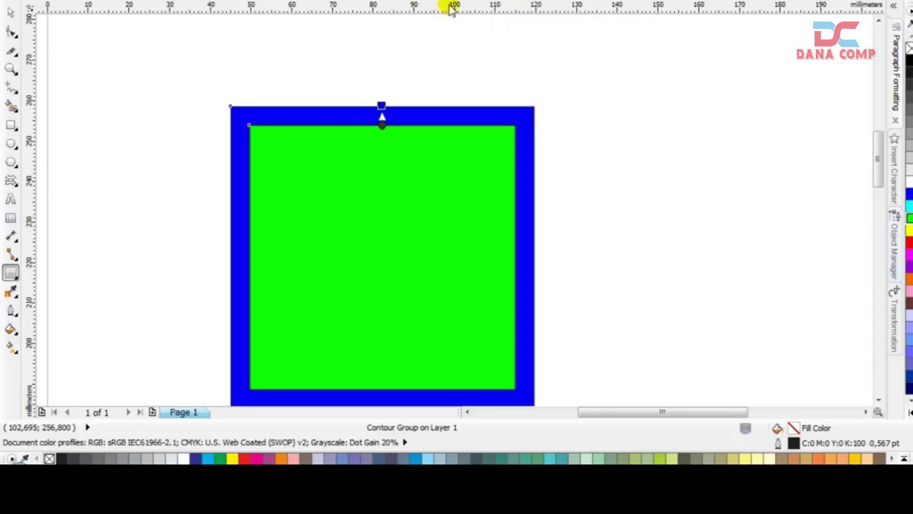
Move the contoured square over the page's upper edge and back to its original place
click(10, 12)
click(112, 55)
scroll(460, 221, down, 2)
drag(480, 257, 557, 151)
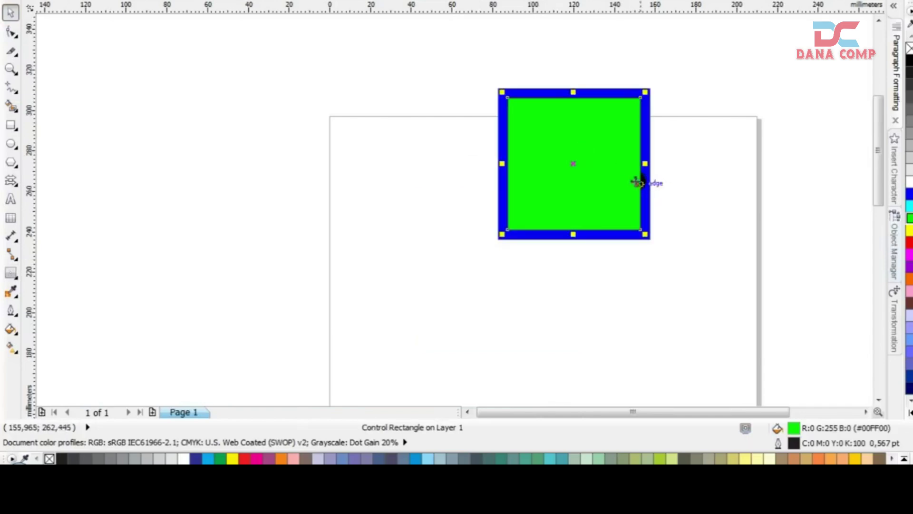
drag(602, 171, 521, 278)
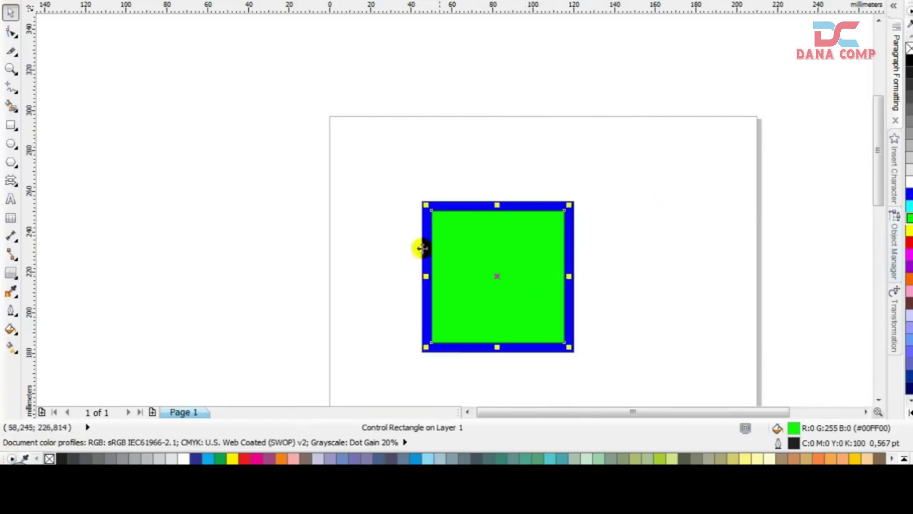
Add the artistic text ABC near the upper-left corner of the page and select it as an object
click(11, 199)
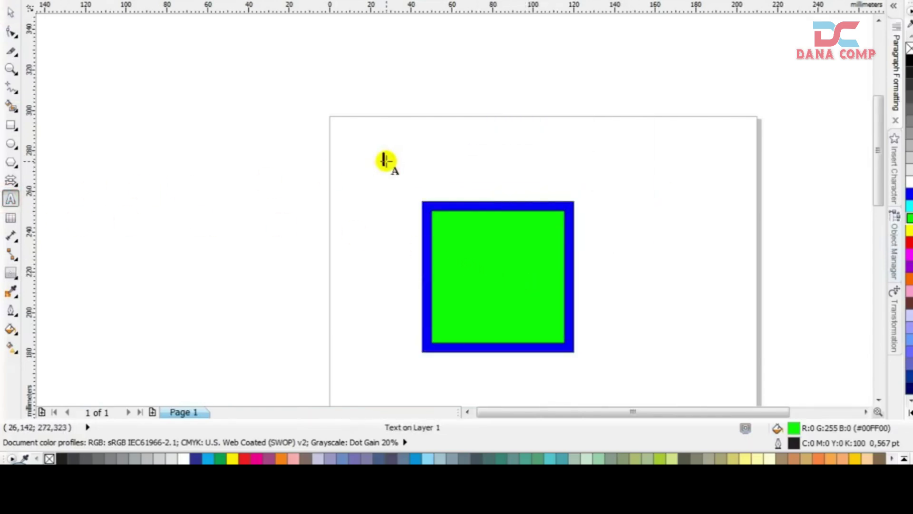
click(387, 161)
text(ABC)
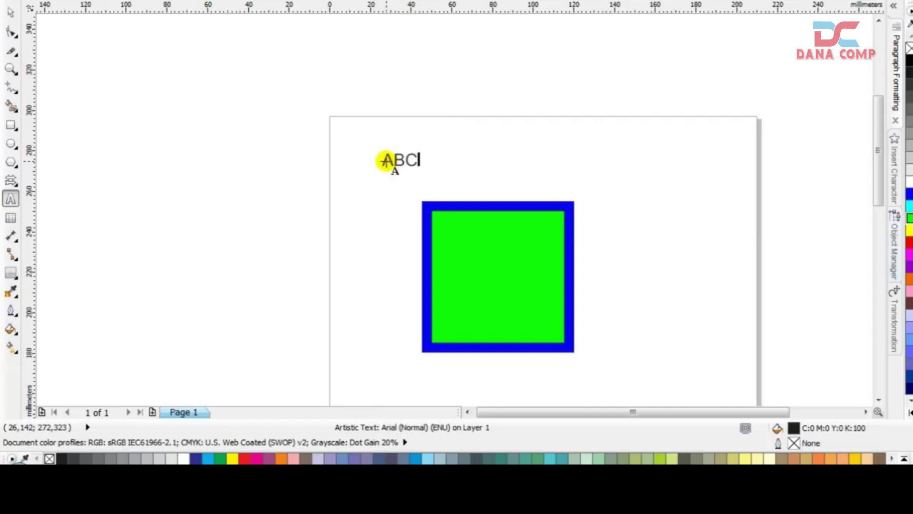
click(11, 12)
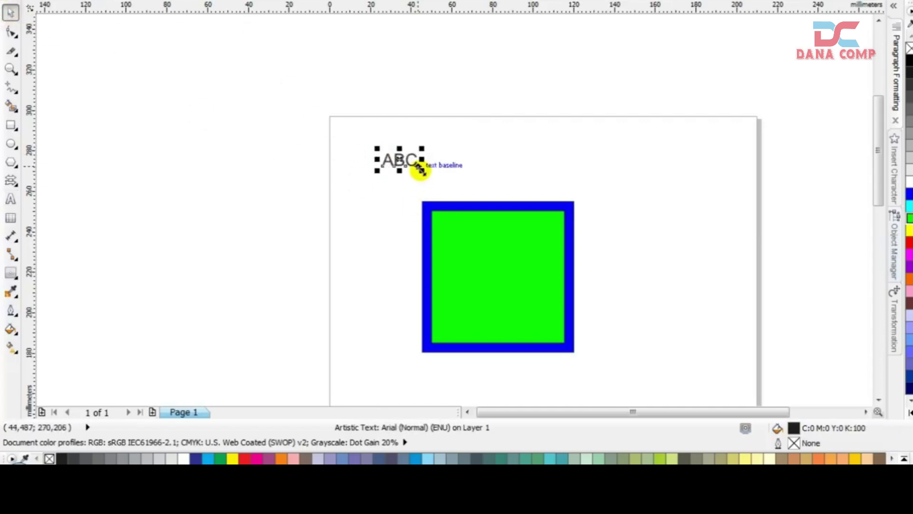
Set the ABC text in the BadaBoom BB font, enlarge it and place it above the contoured square
drag(422, 170, 499, 224)
key(ctrl+shift+f)
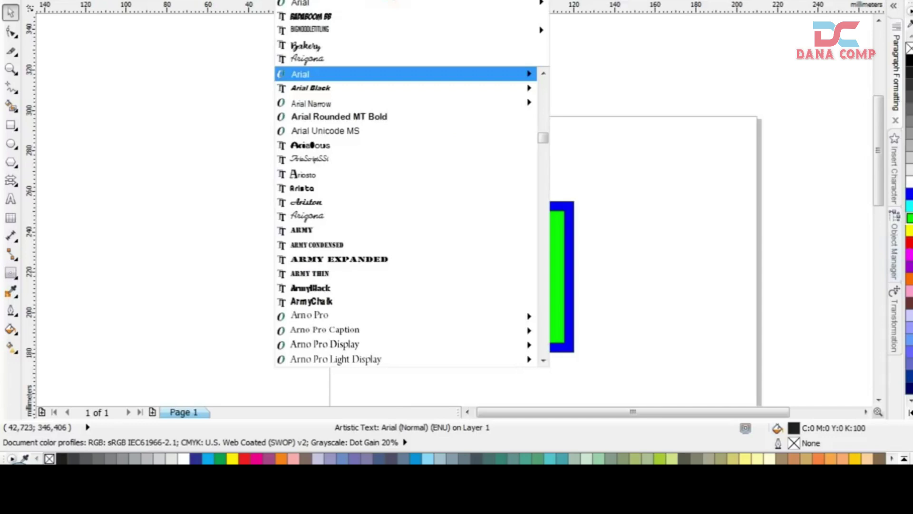
click(351, 14)
scroll(410, 178, up, 2)
drag(516, 173, 544, 157)
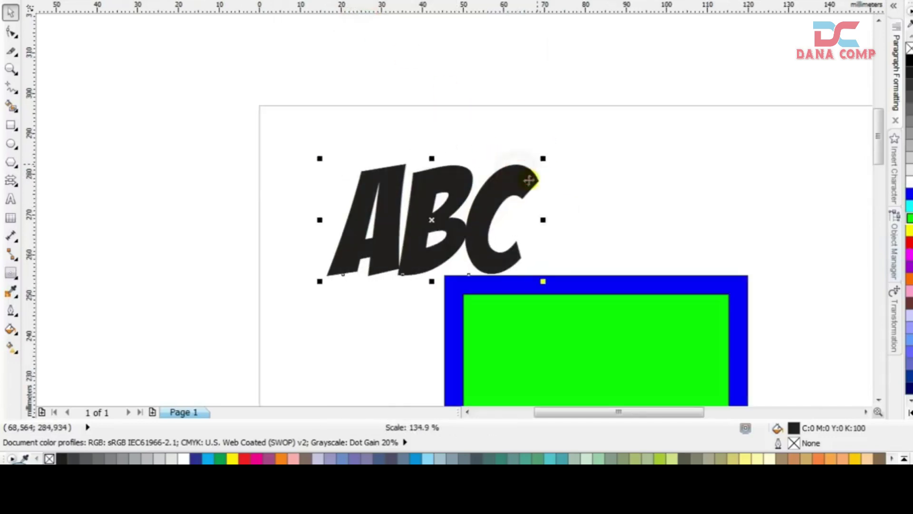
drag(502, 199, 476, 183)
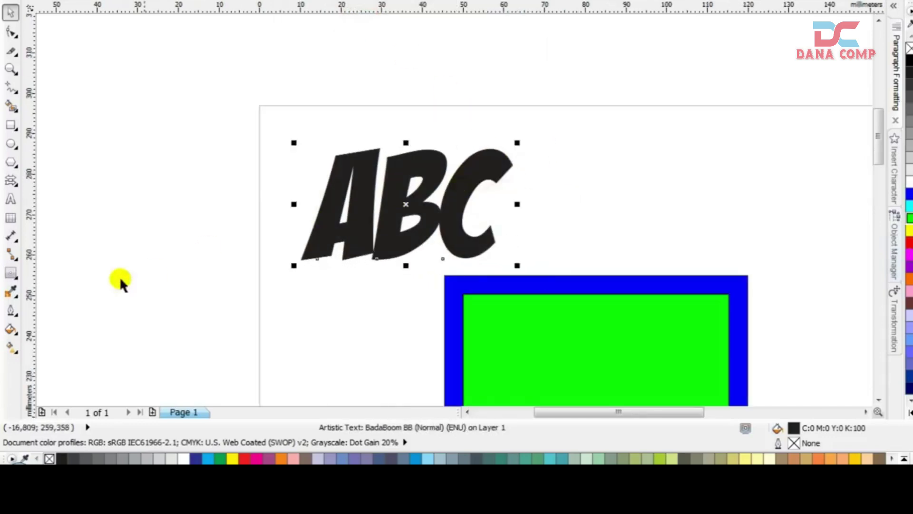
Apply a red contour around the ABC text, fill the letters with white and clear the selection
click(10, 274)
click(603, 1)
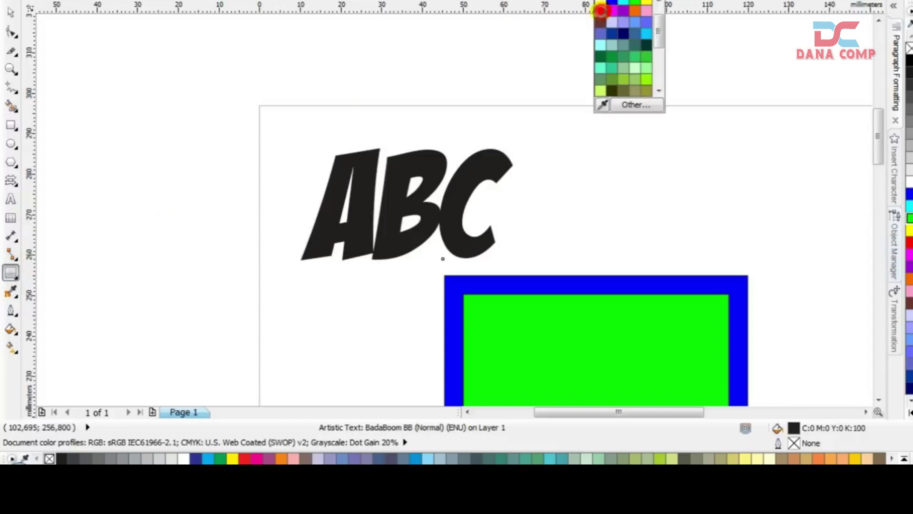
click(601, 11)
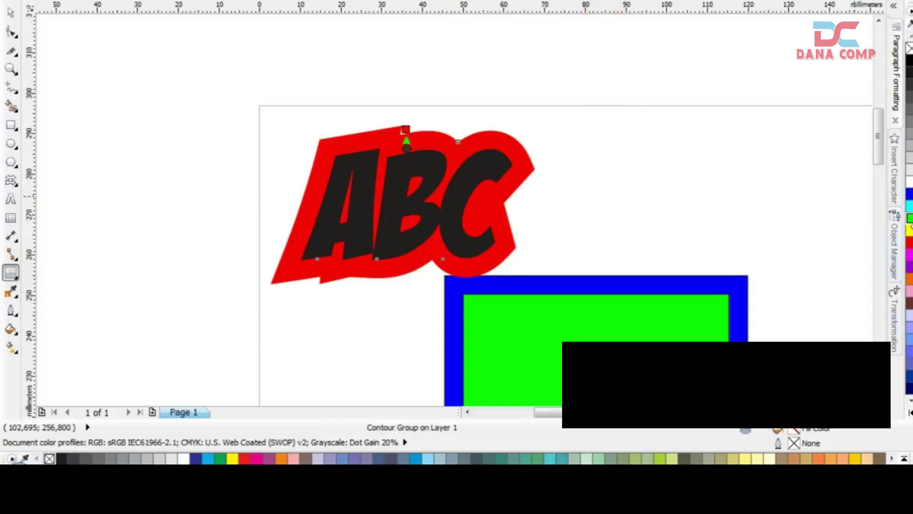
click(909, 182)
click(9, 14)
click(124, 94)
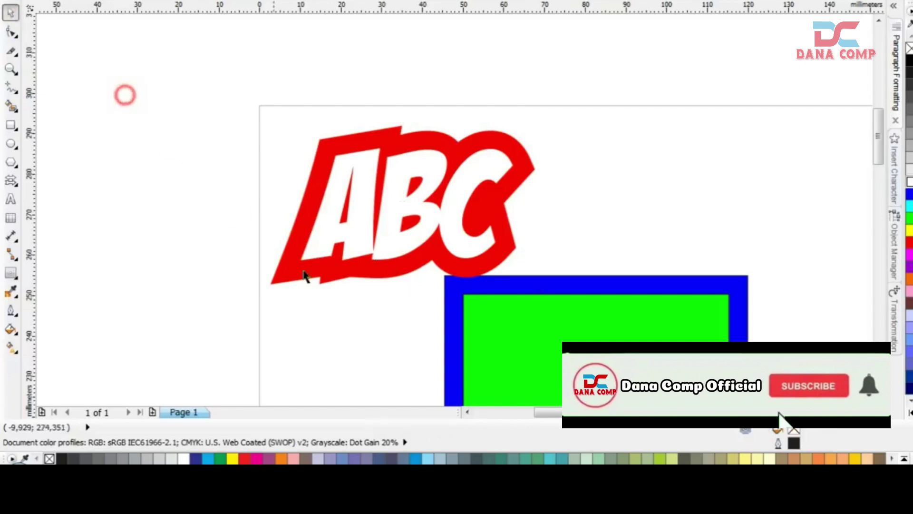
Select the ABC text and the square together with their contours and delete them
scroll(359, 291, down, 3)
scroll(456, 212, up, 2)
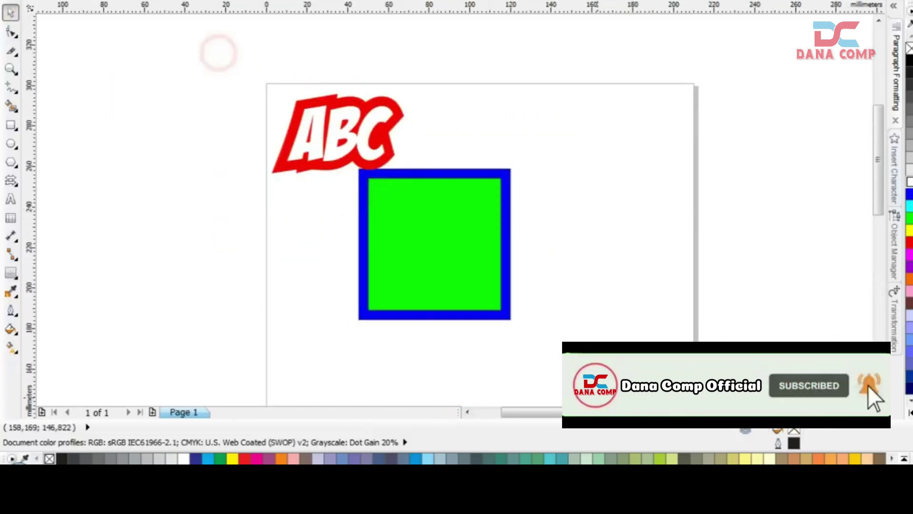
drag(218, 51, 594, 409)
key(Delete)
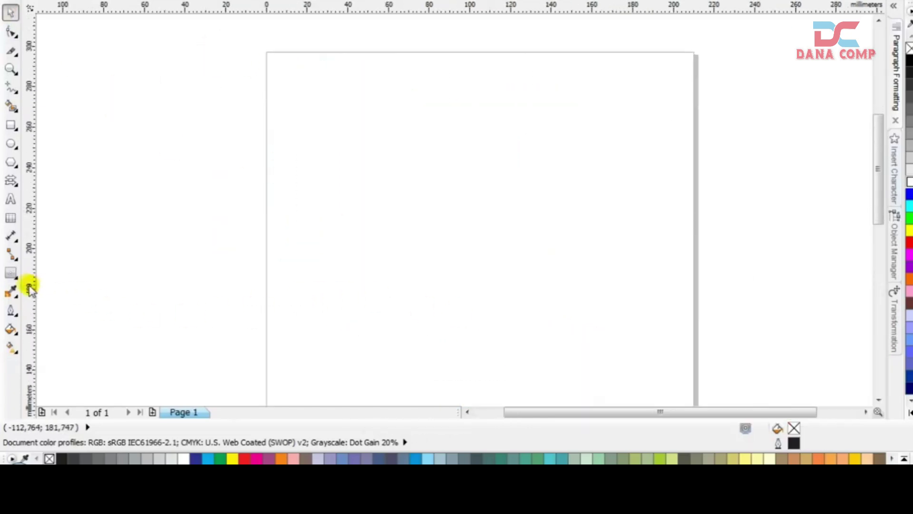
Draw a rectangle about 89 × 66 mm in the upper part of the page and activate the Distort tool
click(12, 273)
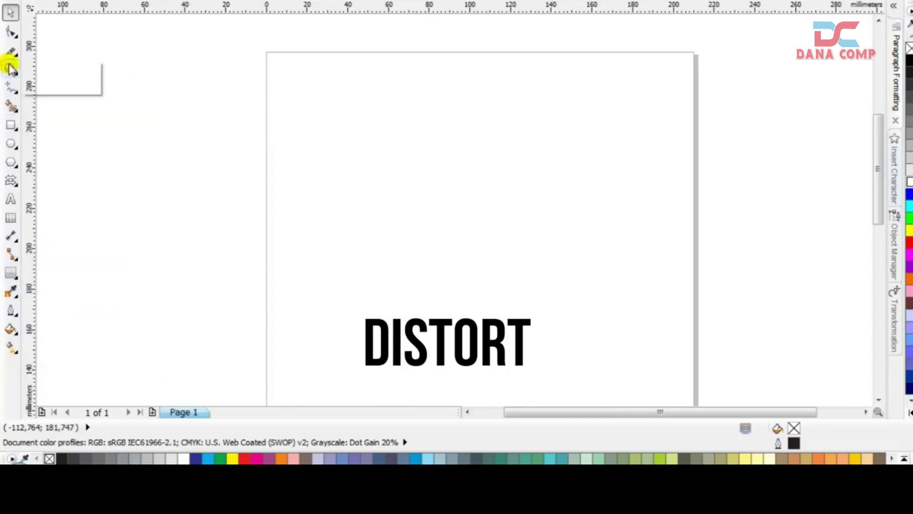
click(11, 127)
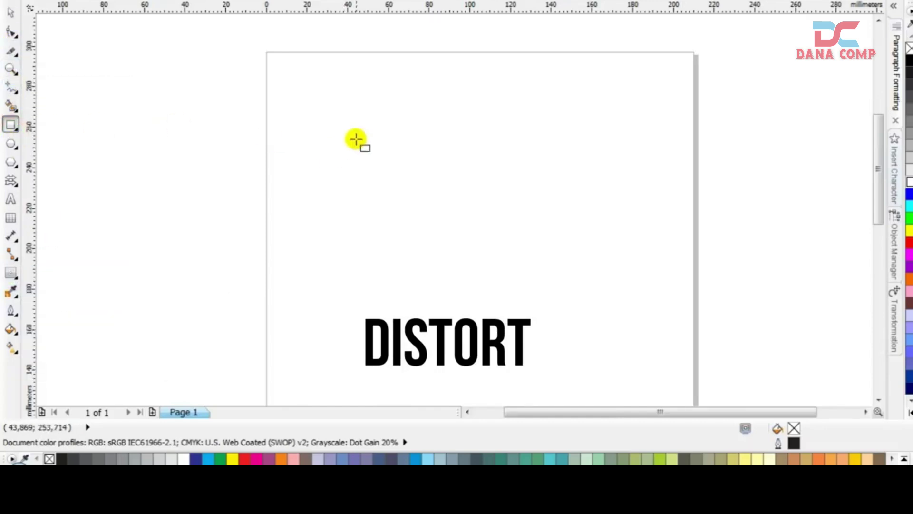
drag(357, 139, 538, 274)
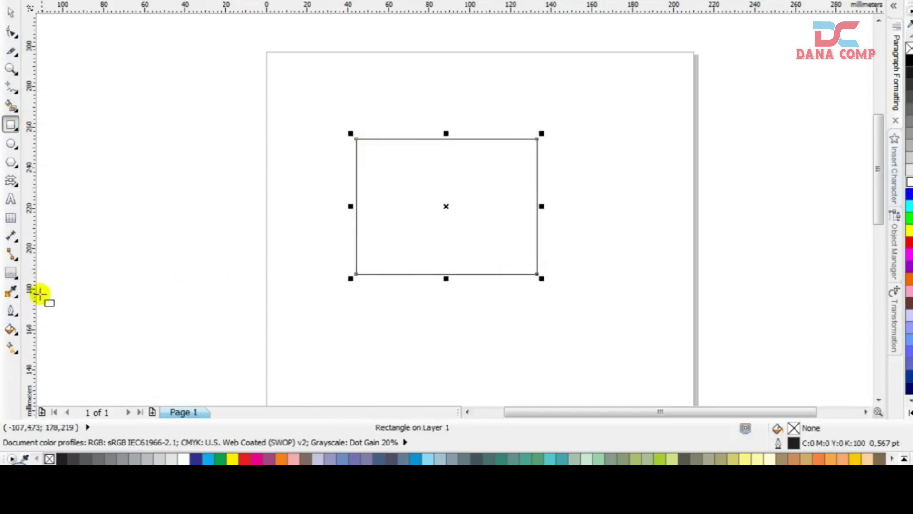
click(10, 274)
click(57, 304)
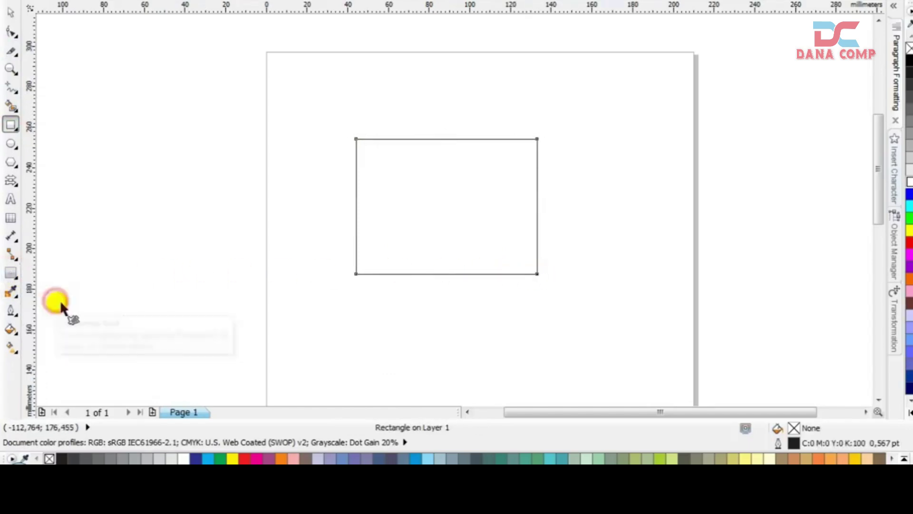
Distort the rectangle outward from its centre into a four-armed star shape, then delete it
drag(427, 185, 502, 130)
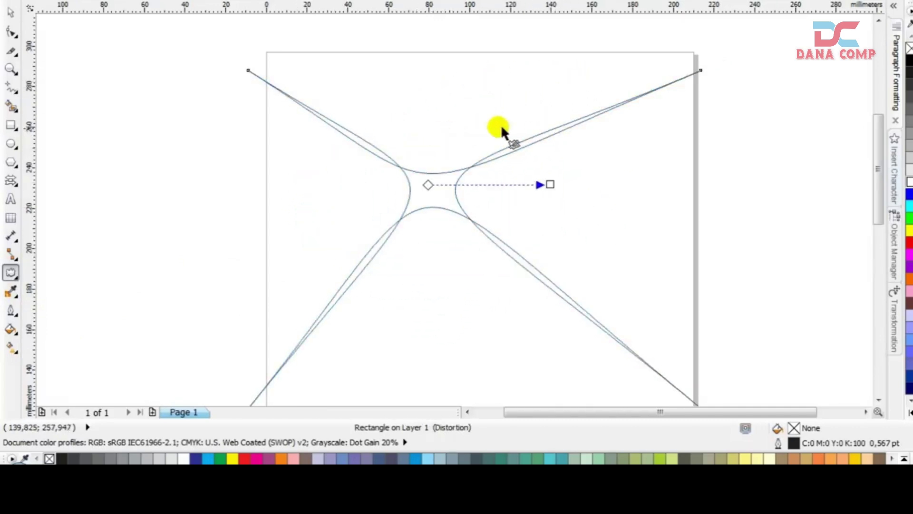
click(10, 12)
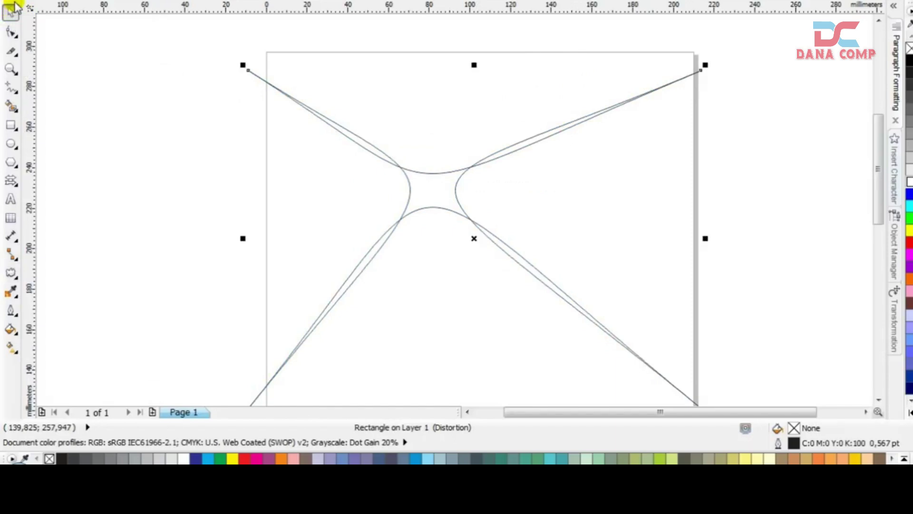
key(Delete)
Choose the Drop Shadow tool, then return to the Pick tool
click(7, 273)
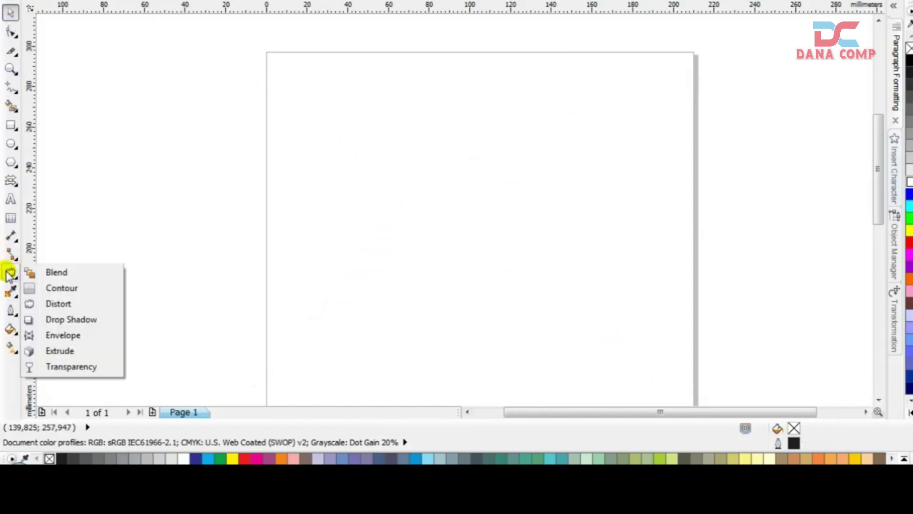
click(82, 319)
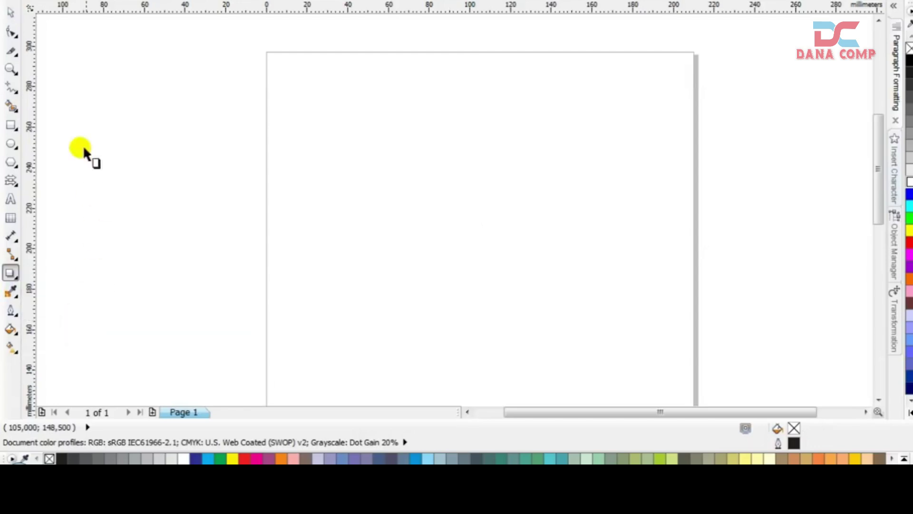
click(10, 15)
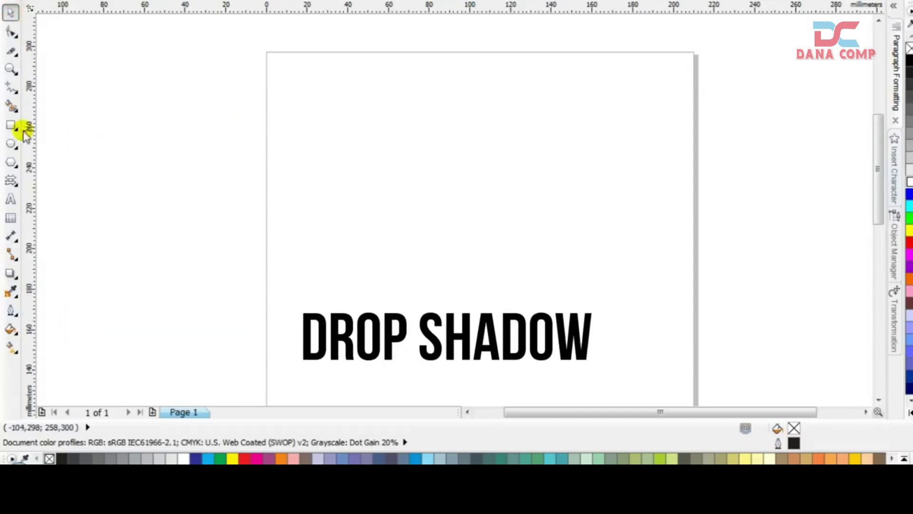
click(6, 126)
drag(294, 101, 612, 300)
click(909, 194)
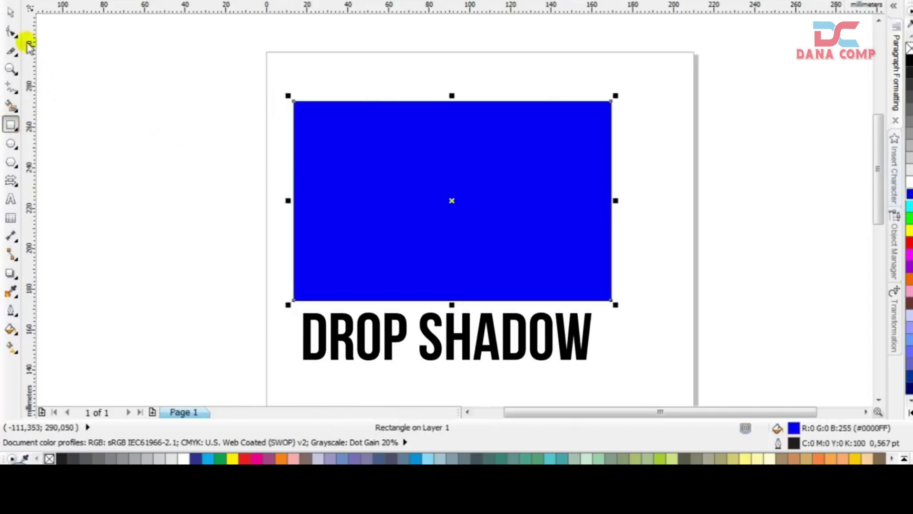
key(Delete)
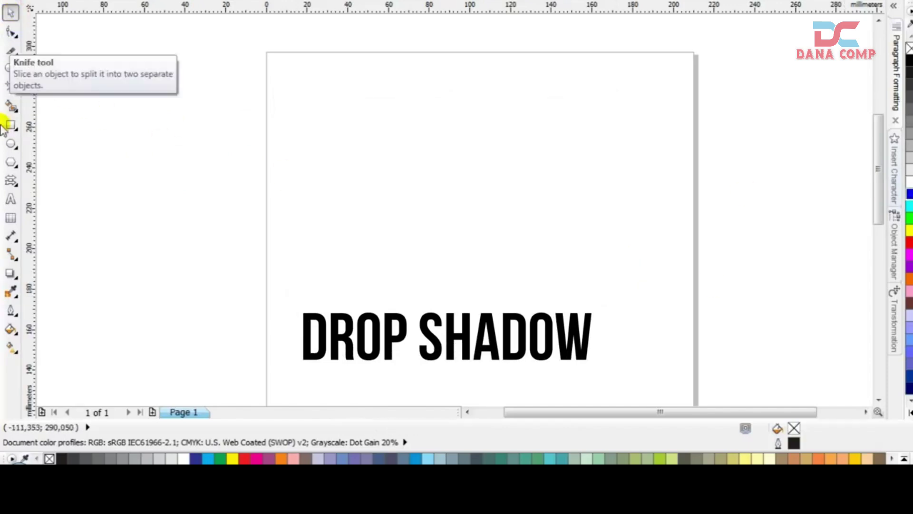
Add the artistic text "Dolanan Desain" in the upper part of the page and set its font to BadaBoom BB
click(11, 199)
click(366, 185)
text(Dolanan Desain)
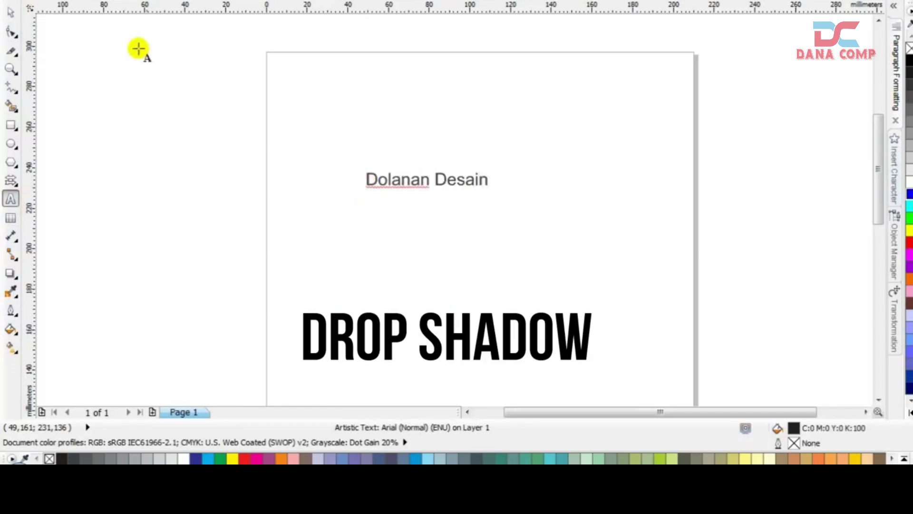
click(10, 12)
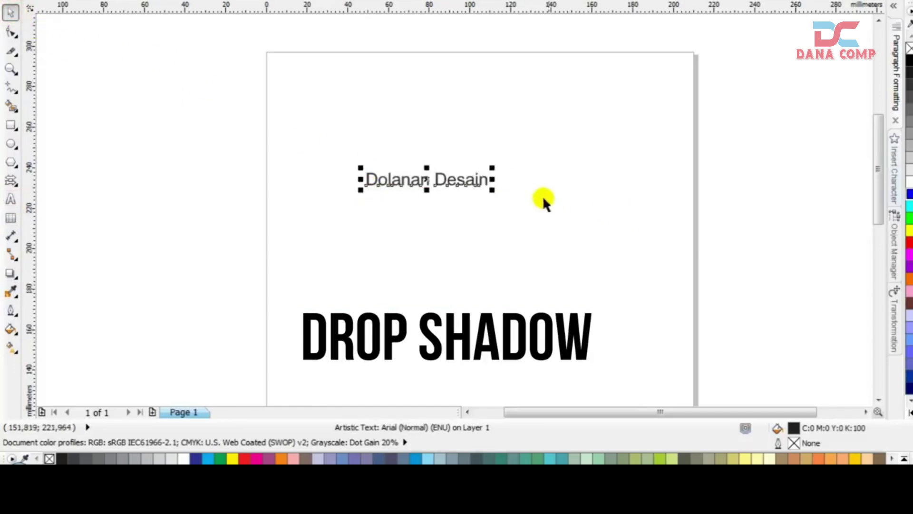
click(406, 12)
click(363, 7)
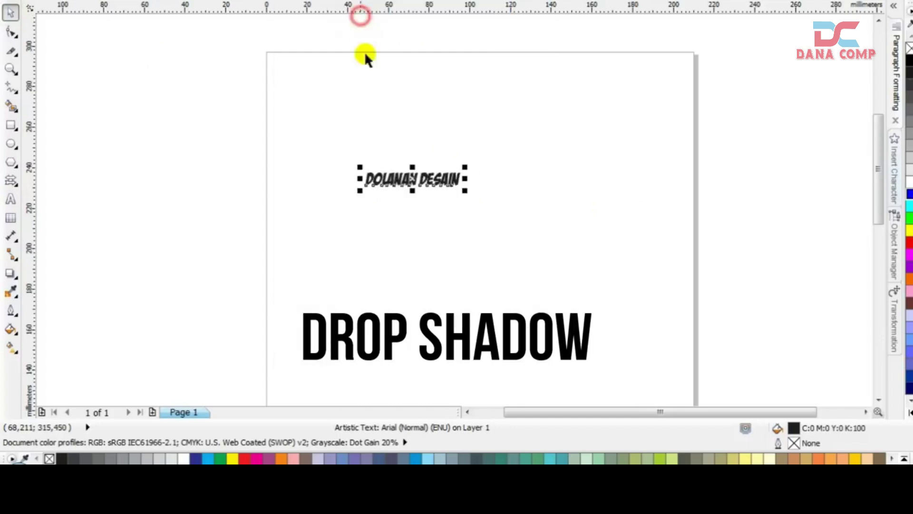
Enlarge the Dolanan Desain text to about 137 mm wide, move it right within the page and fill it with cyan
drag(467, 194, 559, 242)
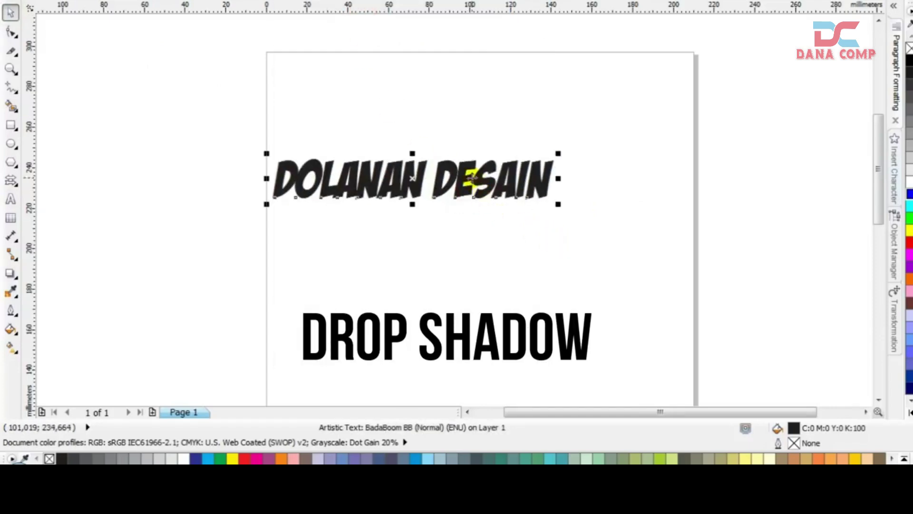
drag(473, 179, 502, 180)
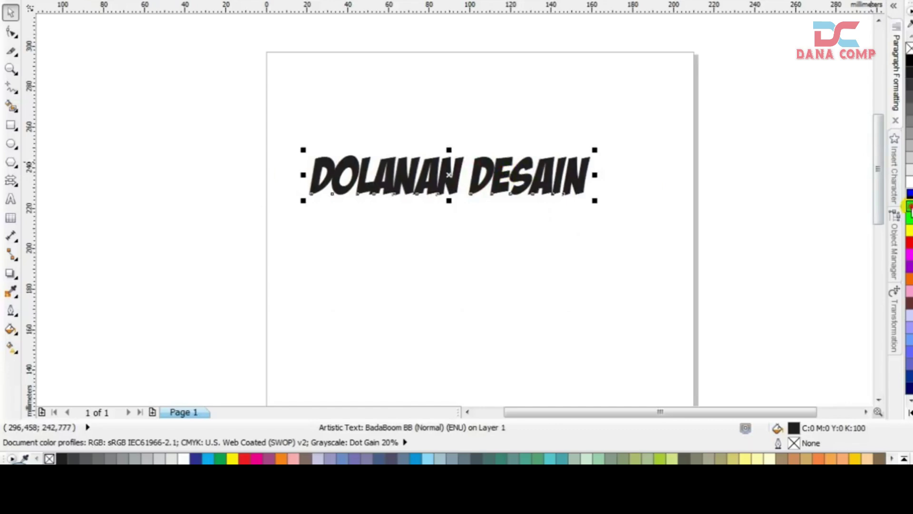
click(910, 206)
scroll(447, 219, up, 2)
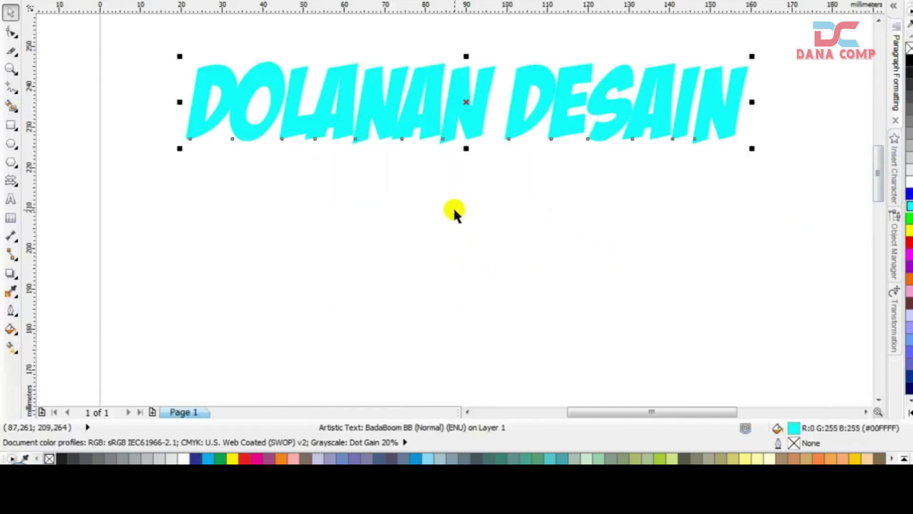
Cast a drop shadow slightly down and left from the Dolanan Desain text, then delete the text with its shadow
click(10, 273)
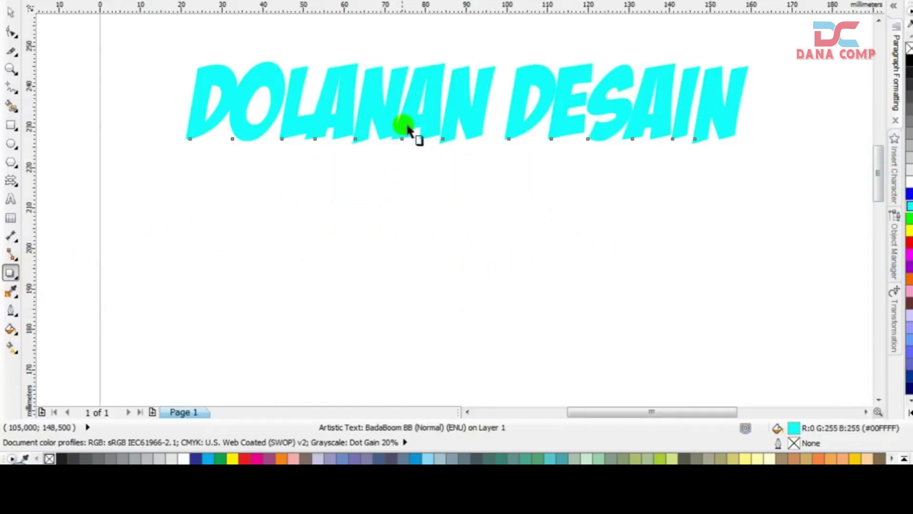
drag(409, 104, 457, 152)
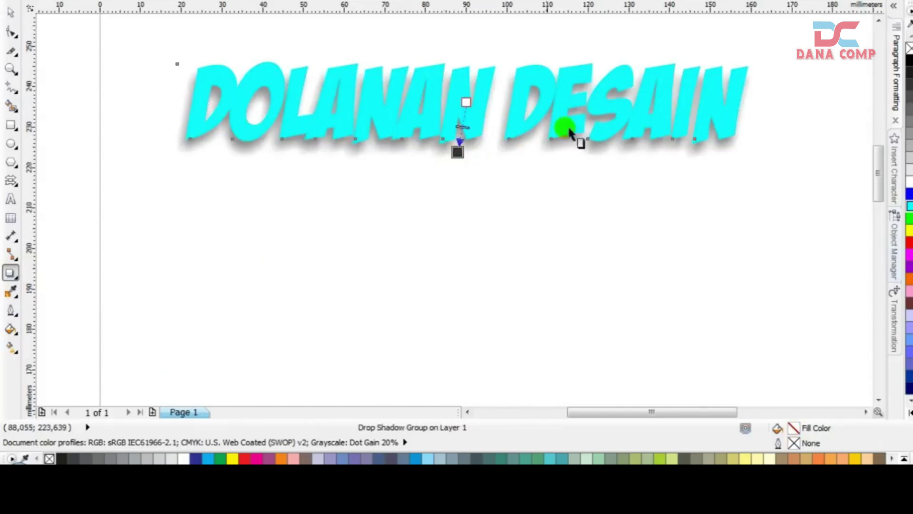
click(10, 12)
Choose the Transparency tool, then draw a rectangle about 74 × 49 mm and fill it with yellow
click(11, 272)
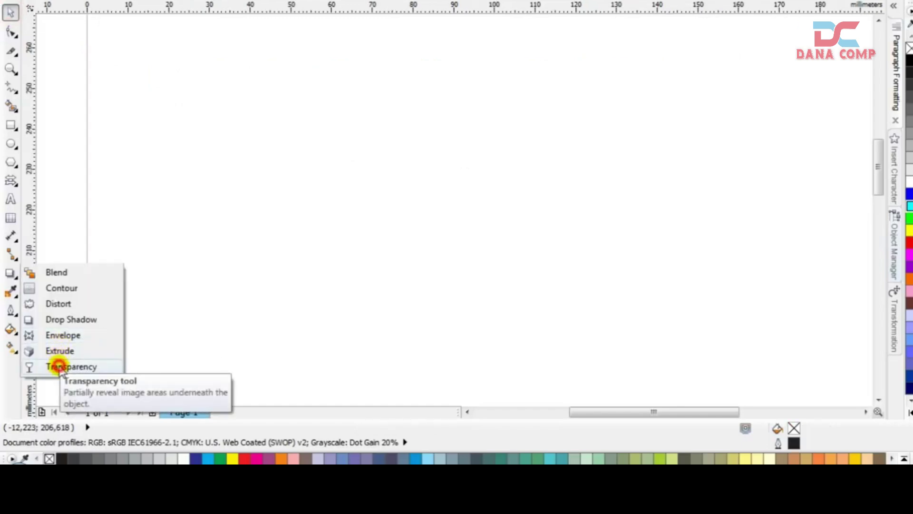
click(59, 366)
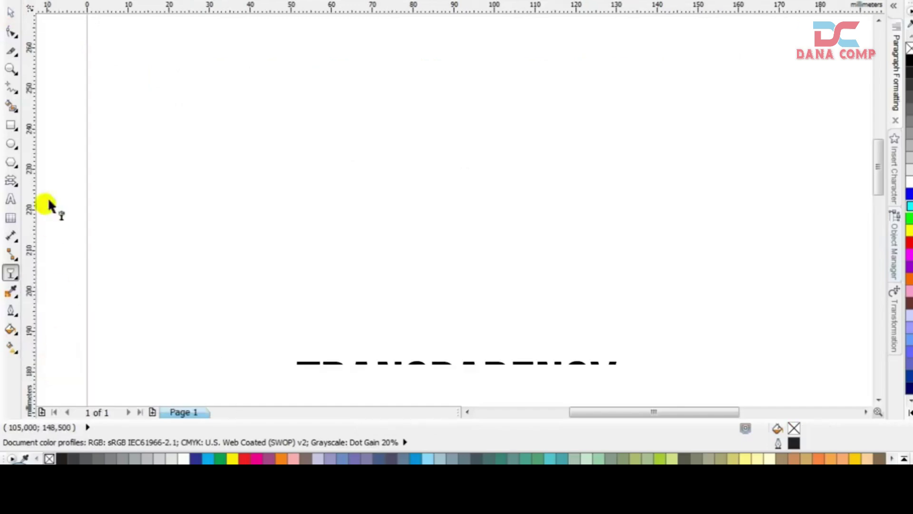
click(10, 125)
drag(263, 98, 563, 299)
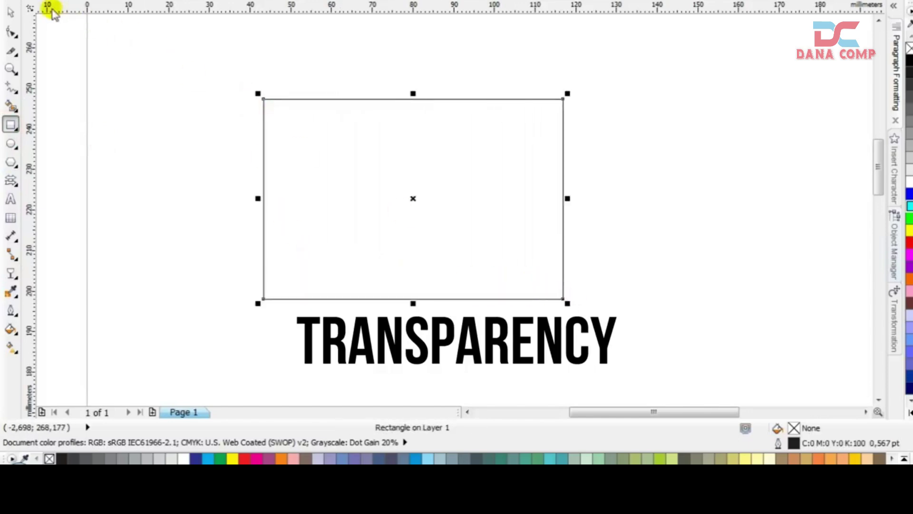
click(9, 8)
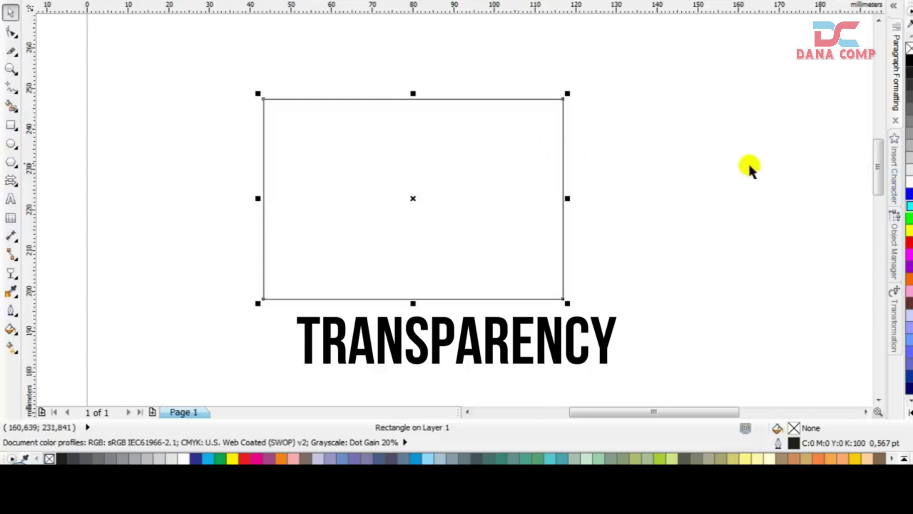
click(909, 230)
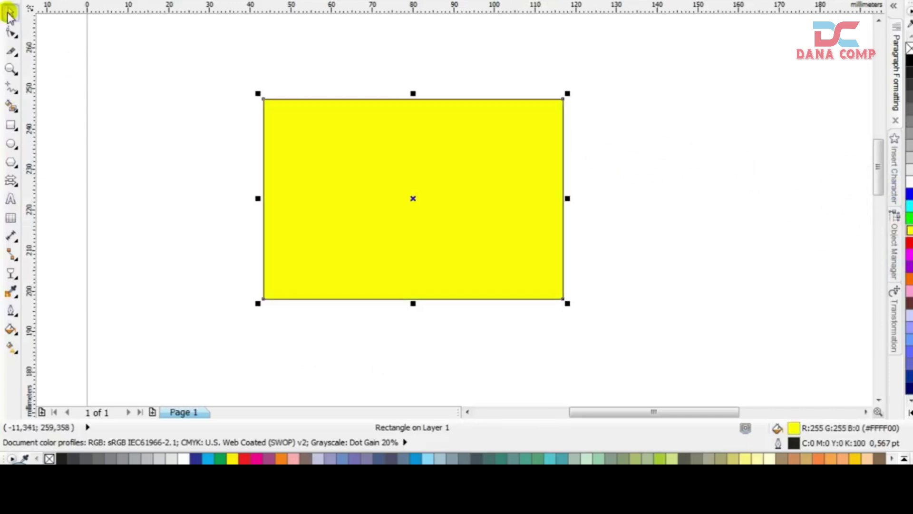
Select the yellow rectangle with the Transparency tool
click(108, 65)
click(9, 274)
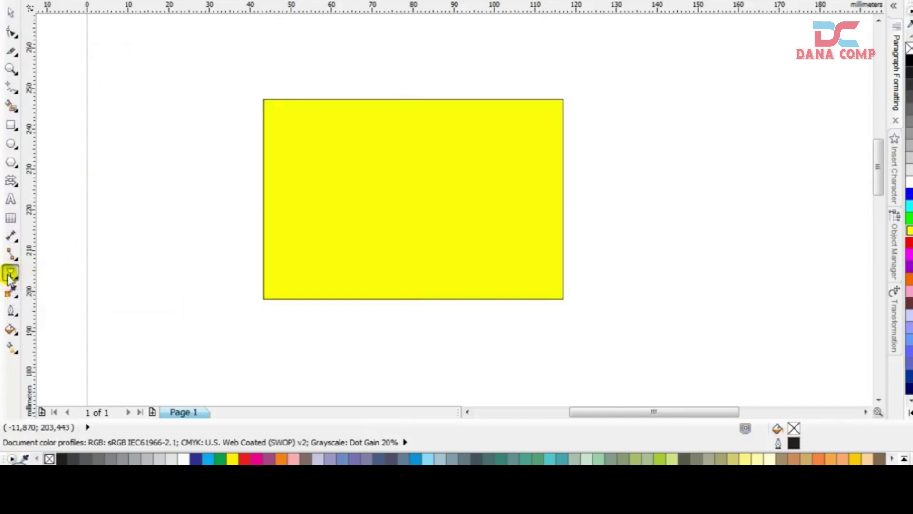
click(393, 183)
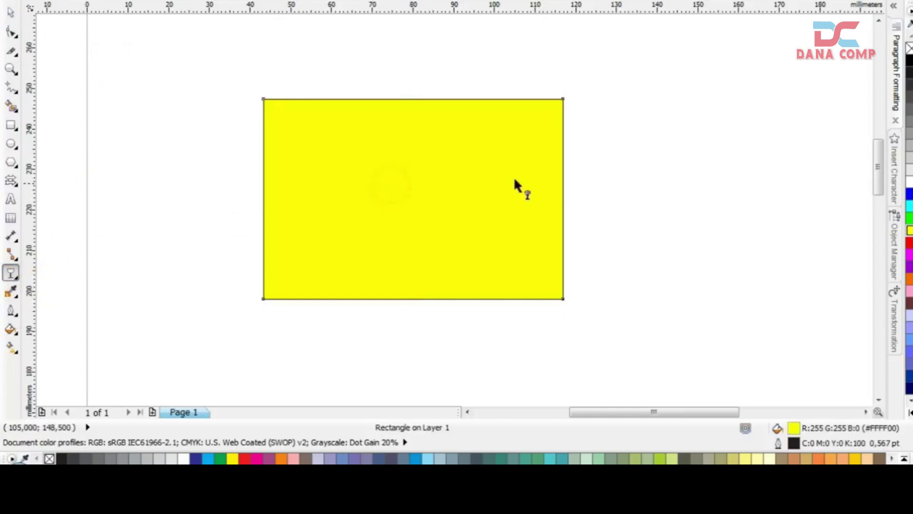
Try a linear transparency fading the yellow rectangle towards its right edge, shift its start and end points, and undo it
drag(537, 198, 564, 196)
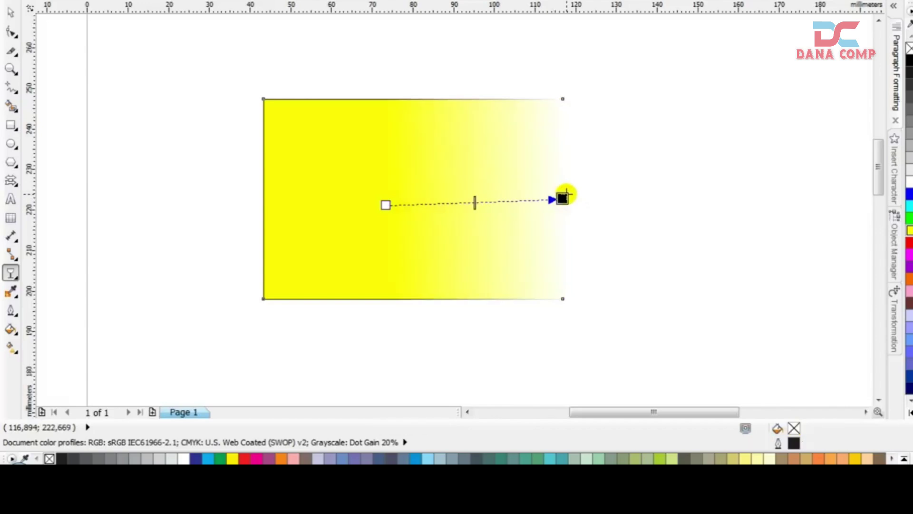
drag(379, 207, 274, 208)
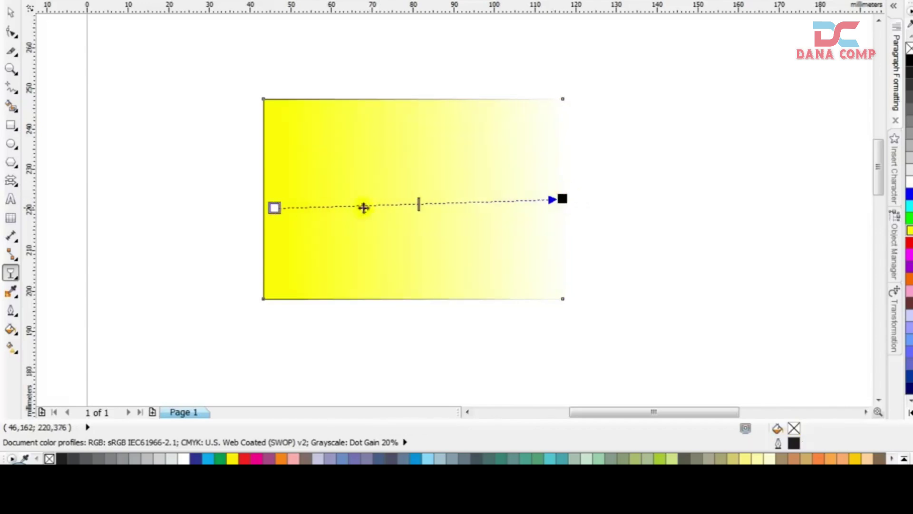
drag(557, 199, 520, 200)
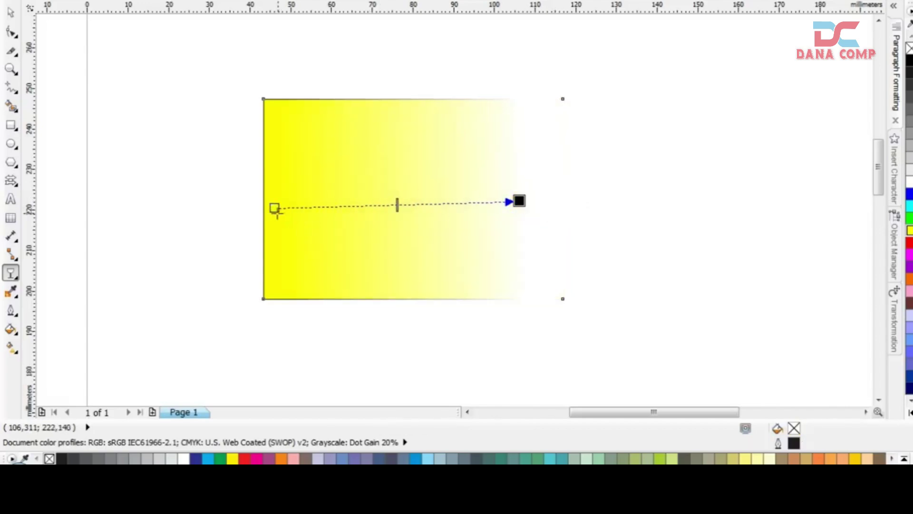
drag(278, 213, 290, 202)
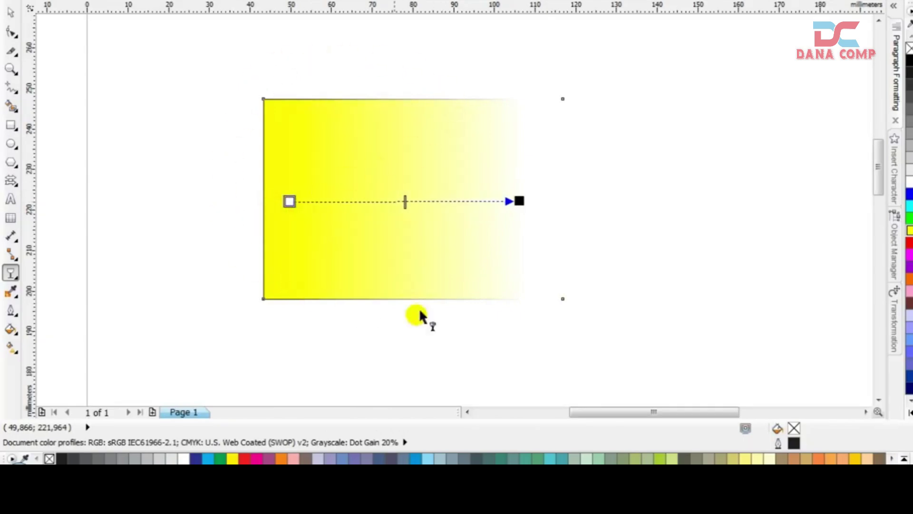
drag(168, 165, 465, 171)
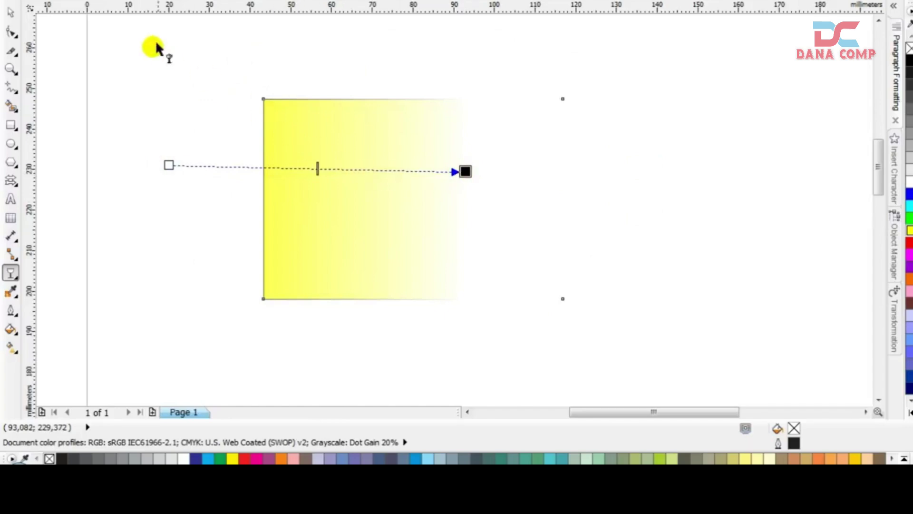
key(ctrl+z)
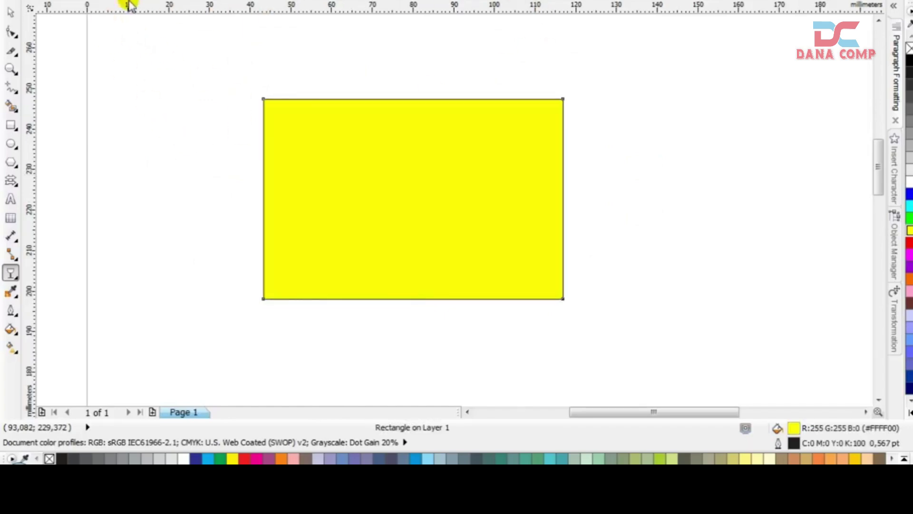
Apply a uniform transparency to the yellow rectangle
click(111, 3)
click(67, 8)
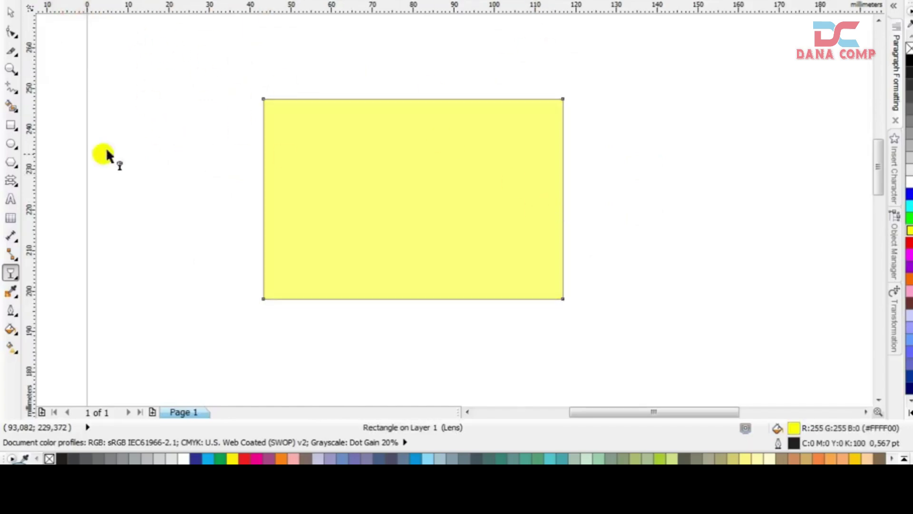
Draw a magenta rectangle about 73 × 40 mm overlapping the yellow one's lower-left corner and send it to the back
click(10, 126)
mouse_move(179, 184)
mouse_down()
mouse_move(461, 350)
mouse_move(476, 345)
mouse_up()
click(909, 255)
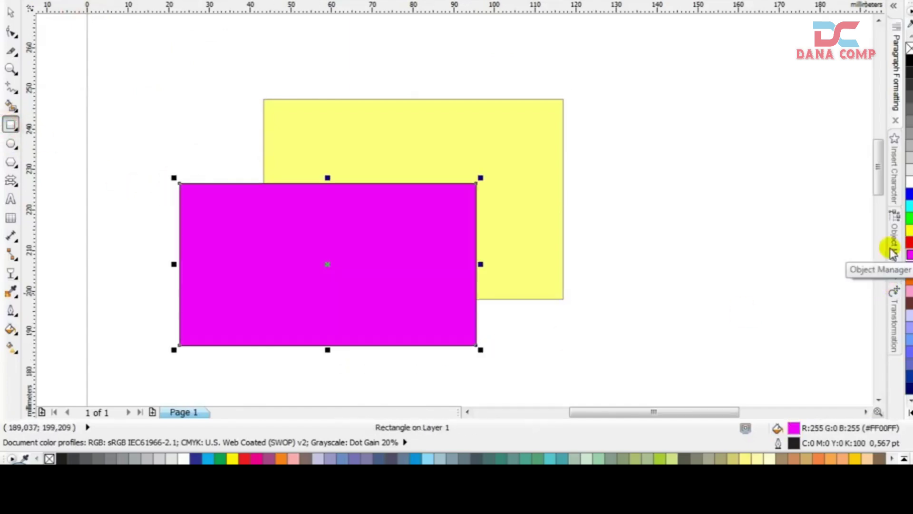
key(shift+Page_Down)
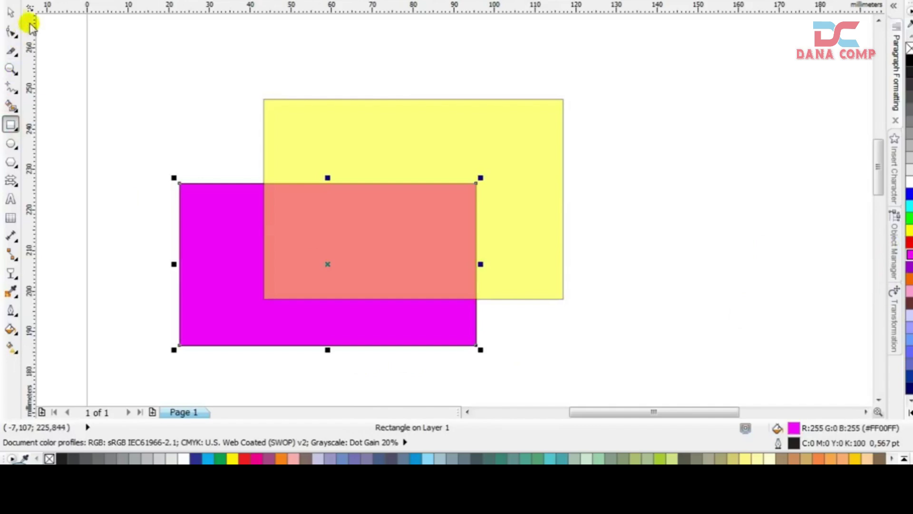
Move the magenta rectangle around beneath the transparent yellow one to demonstrate the see-through overlap
click(10, 12)
click(202, 87)
drag(224, 201, 216, 167)
drag(217, 167, 179, 226)
Delete both rectangles together and activate the Color Eyedropper tool
drag(96, 79, 614, 365)
key(Delete)
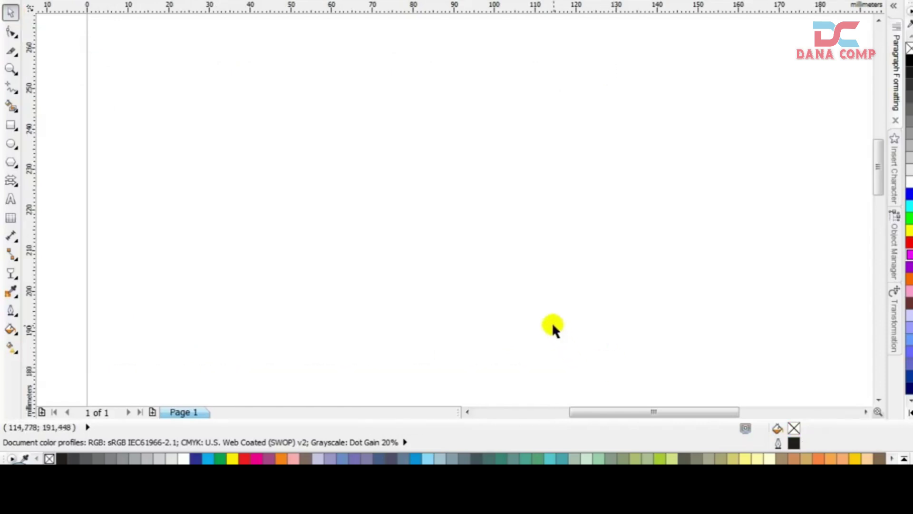
click(10, 294)
click(53, 290)
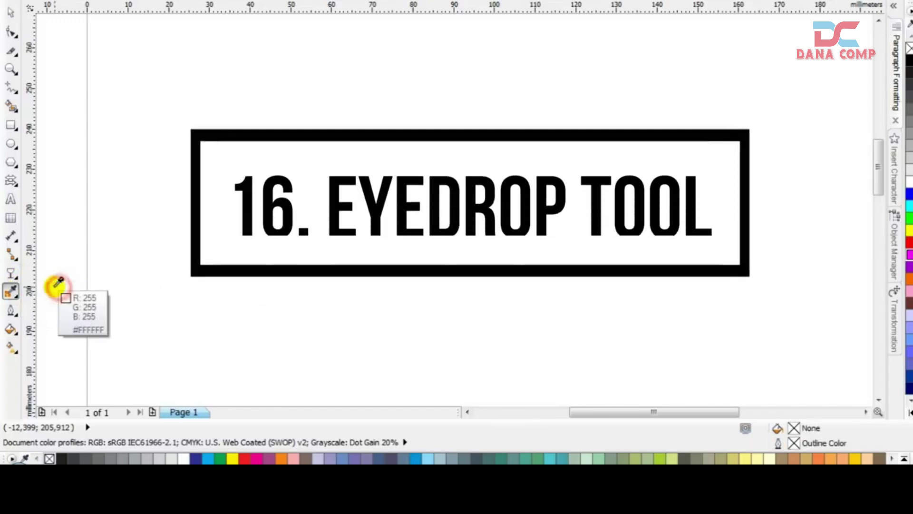
Draw a circle about 28 mm in diameter in the upper part of the page, right of its centre
click(10, 144)
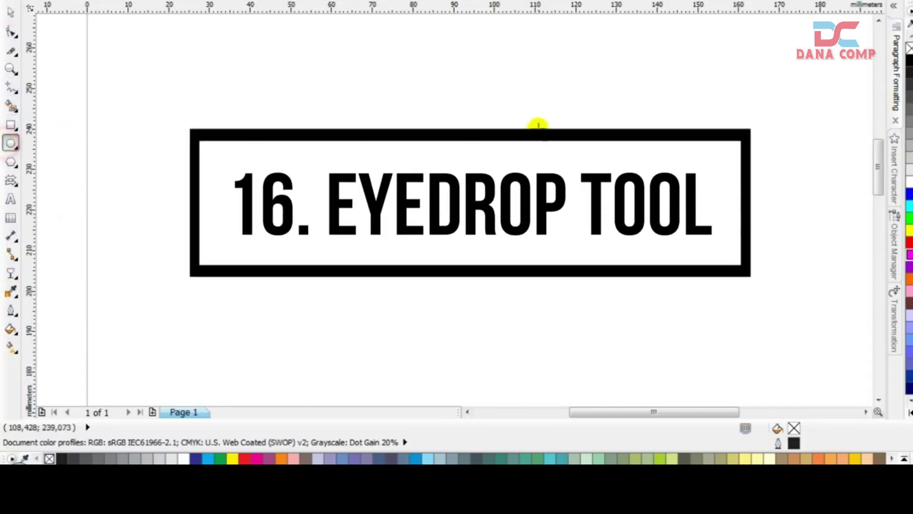
drag(526, 107, 641, 222)
click(9, 13)
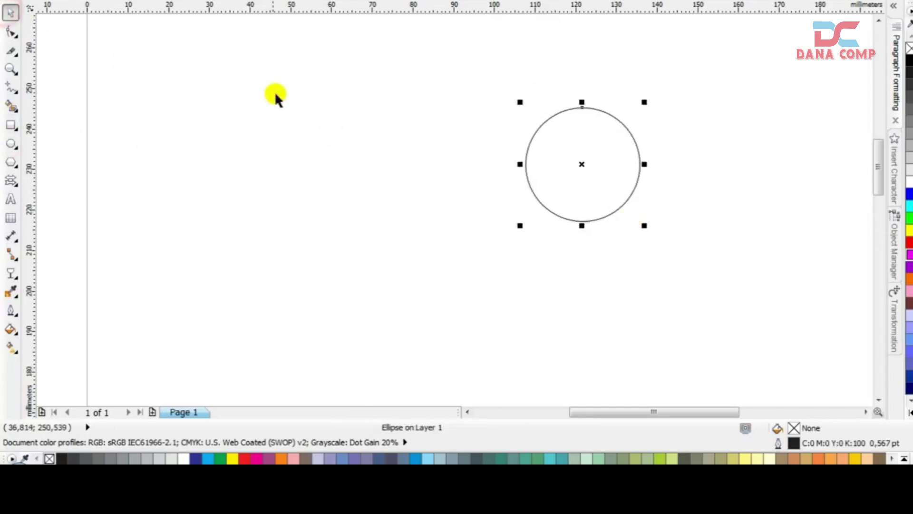
Move the circle about 11 mm right and 9 mm up, and fill it yellow (#FFFF00)
drag(577, 140, 622, 103)
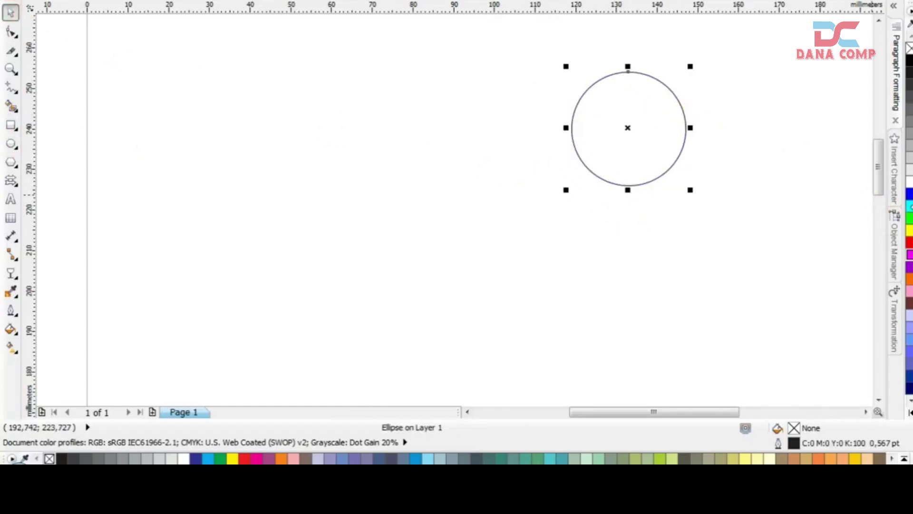
click(910, 231)
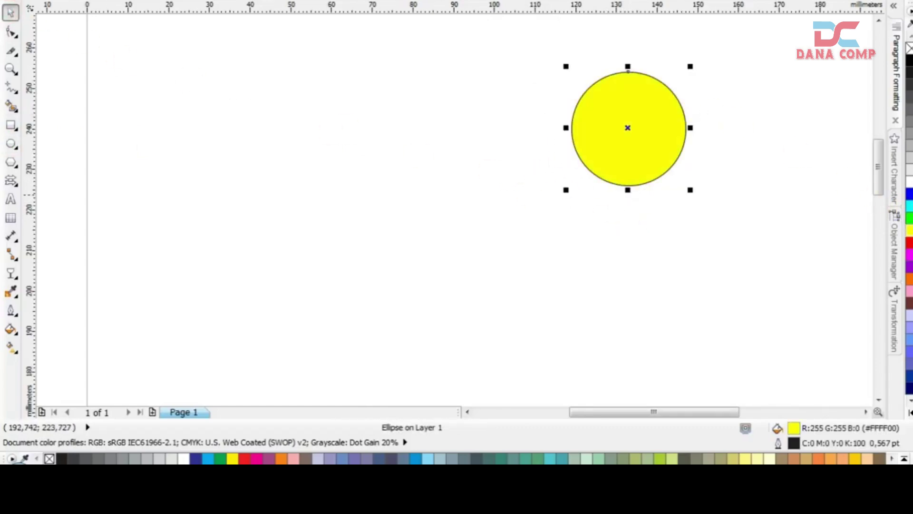
Draw an ellipse about 38 × 43 mm in the left part of the page and fill it magenta (#FF00FF)
click(10, 142)
drag(158, 132, 322, 316)
click(909, 254)
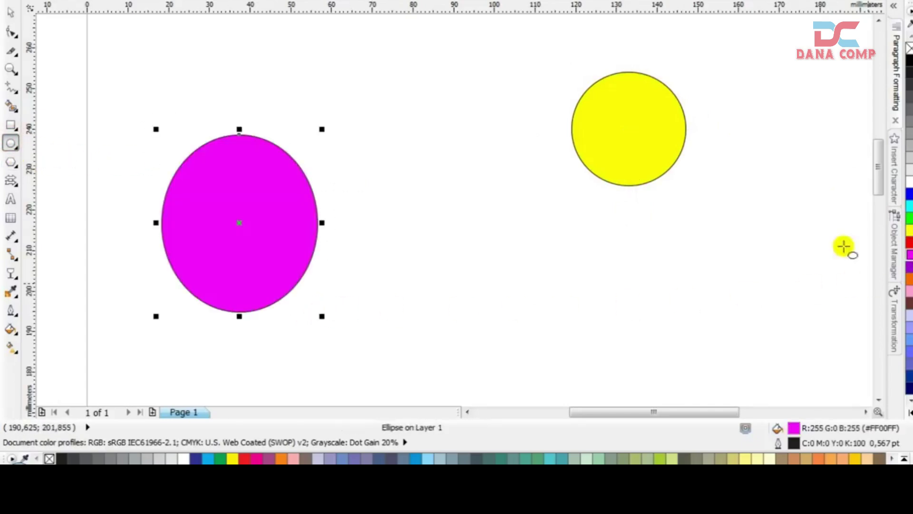
click(9, 10)
click(57, 30)
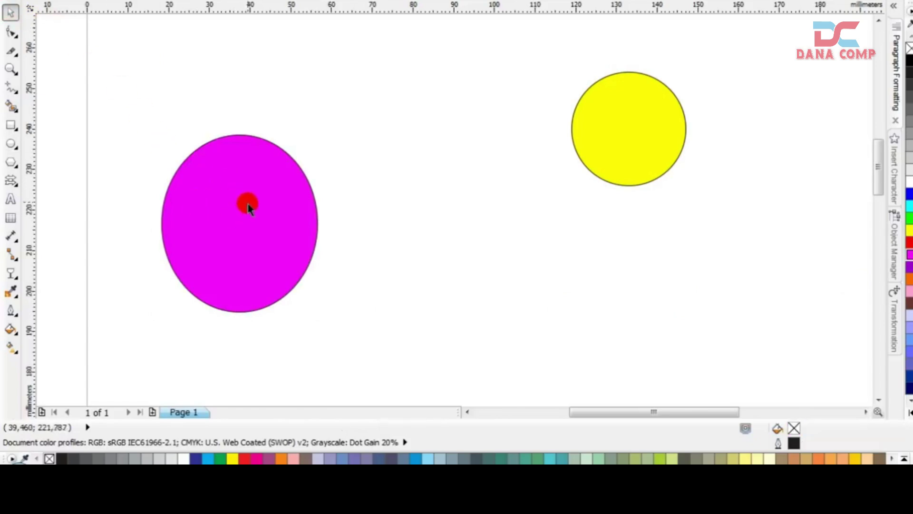
Sample the circle's yellow with the Color Eyedropper and apply it as the magenta ellipse's fill
click(642, 127)
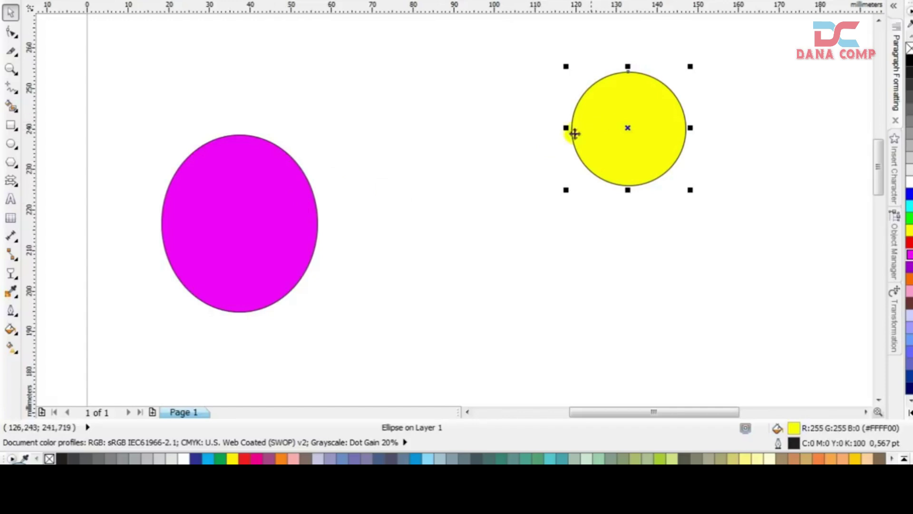
click(244, 199)
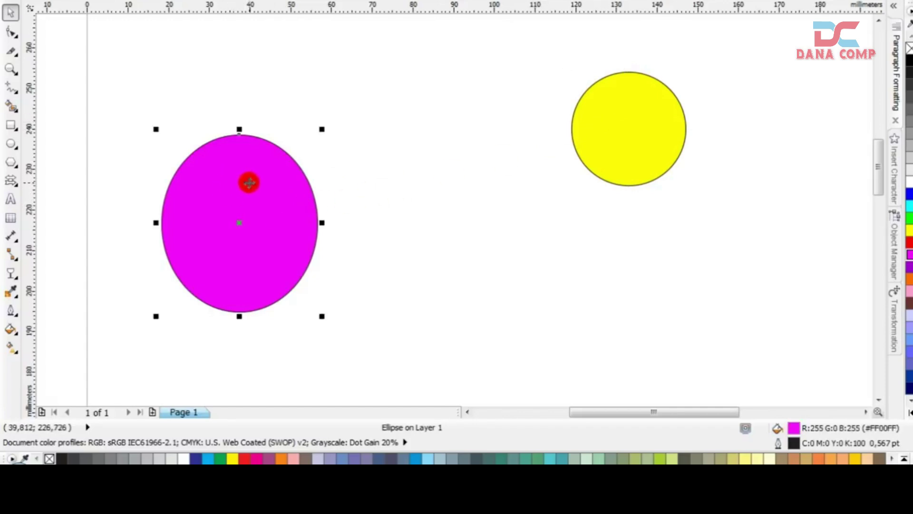
click(615, 133)
click(11, 291)
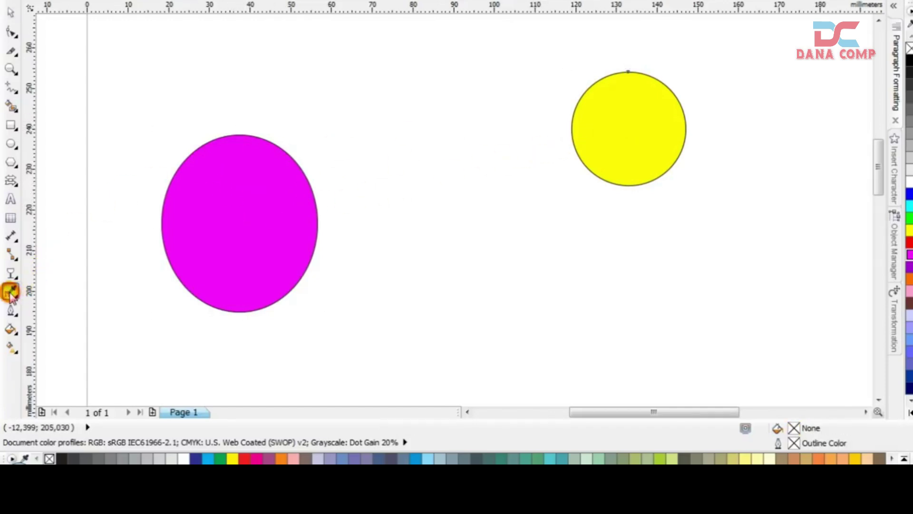
click(614, 119)
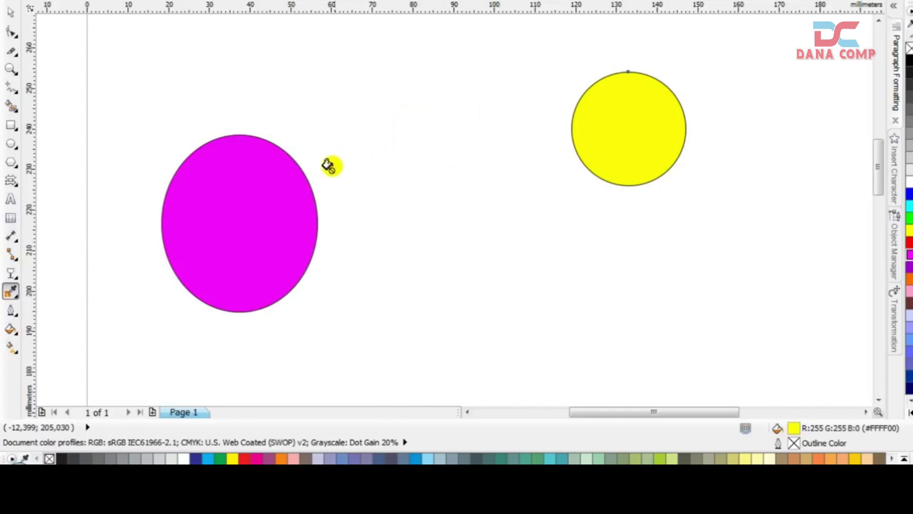
click(293, 181)
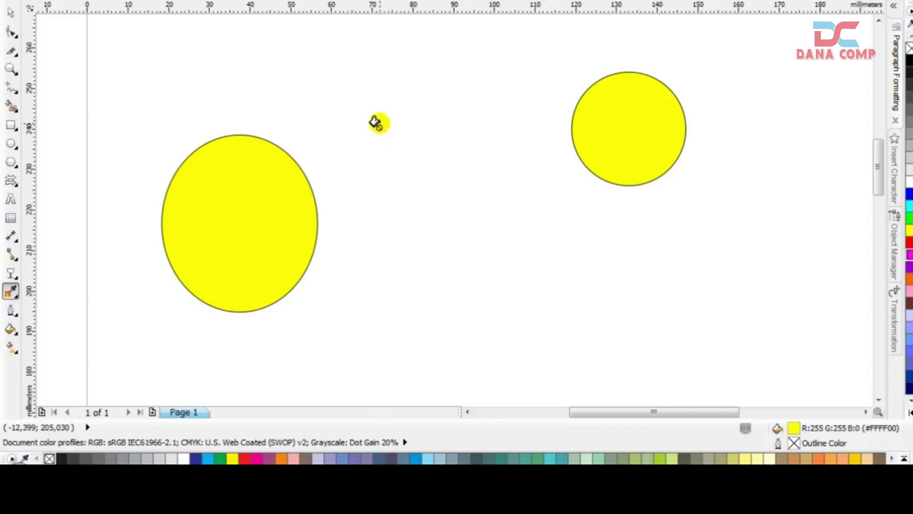
click(291, 170)
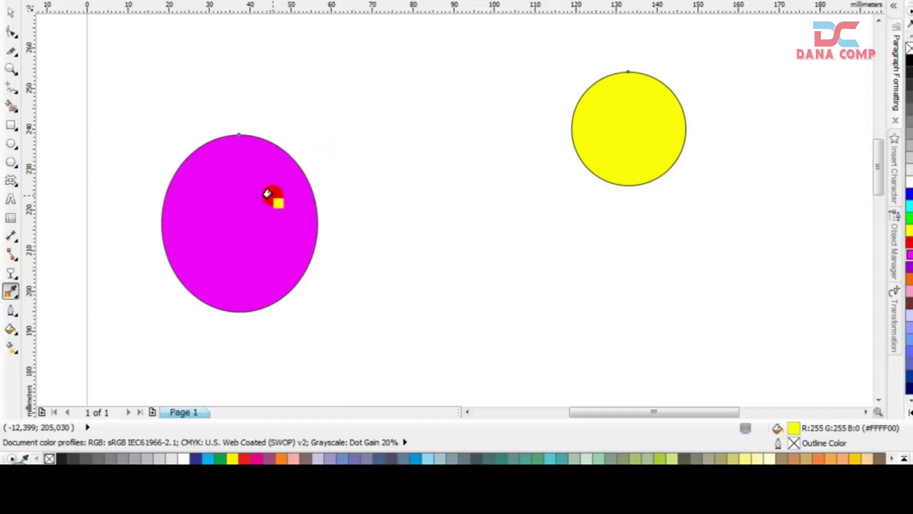
click(302, 179)
click(292, 192)
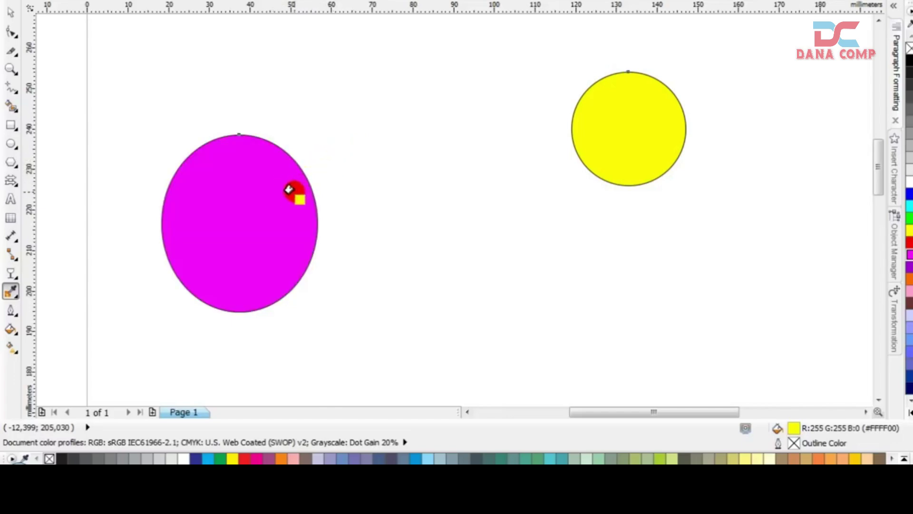
click(277, 191)
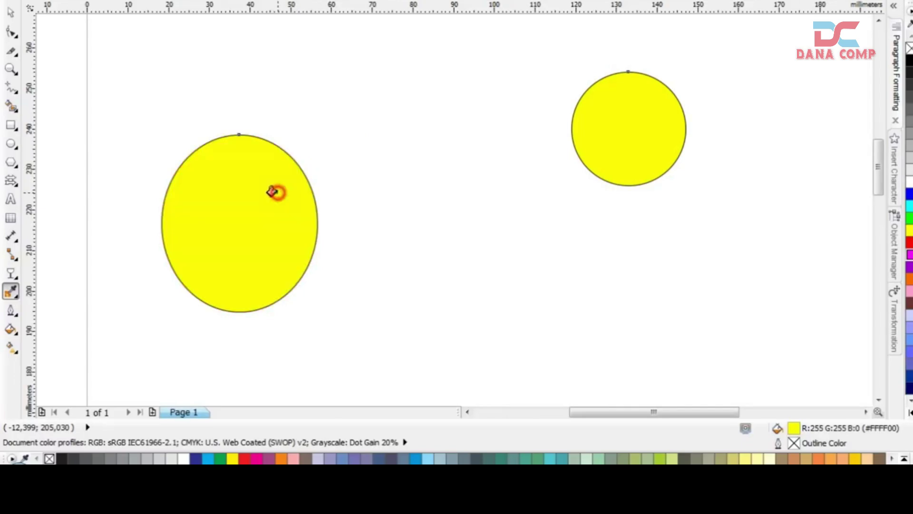
Select the ellipse and the circle together and delete them
click(16, 16)
shift+click(588, 128)
key(Delete)
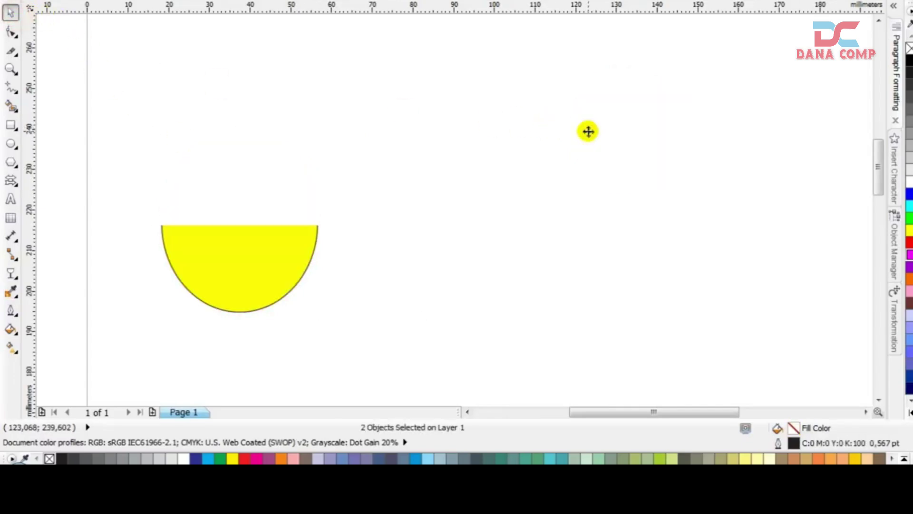
click(12, 309)
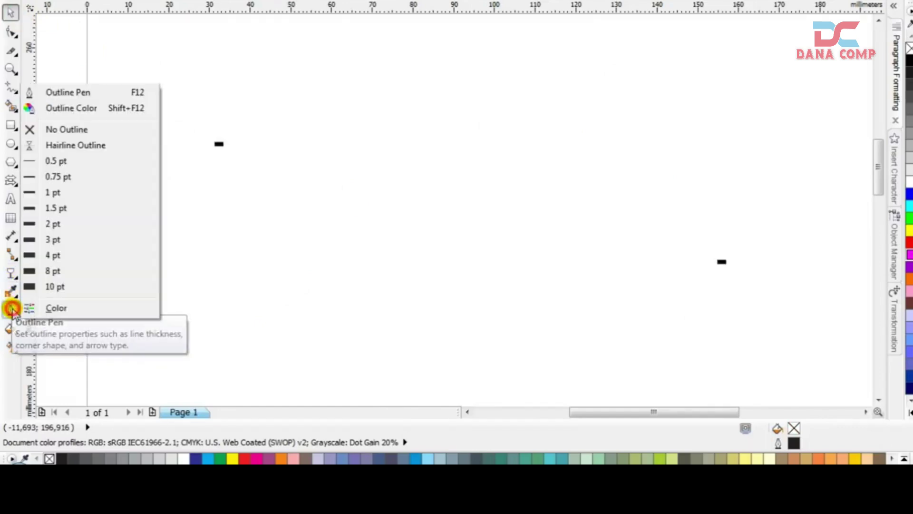
click(203, 112)
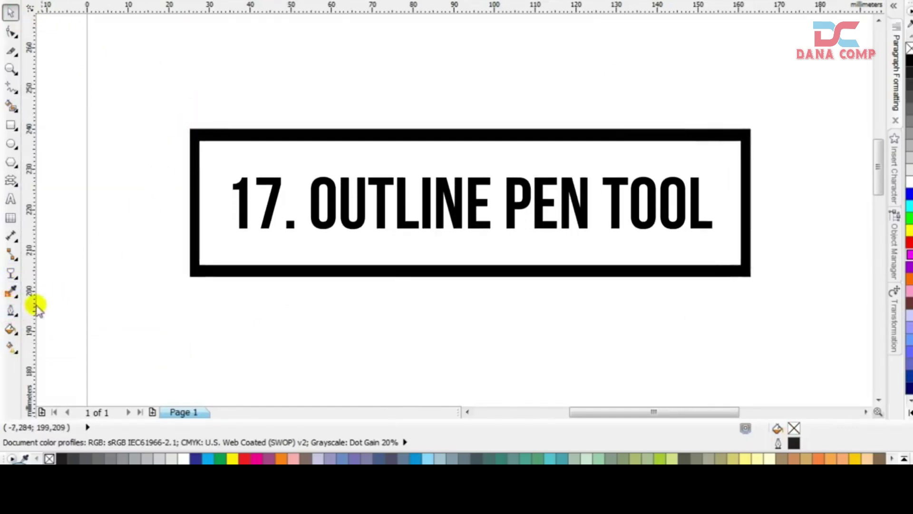
click(10, 310)
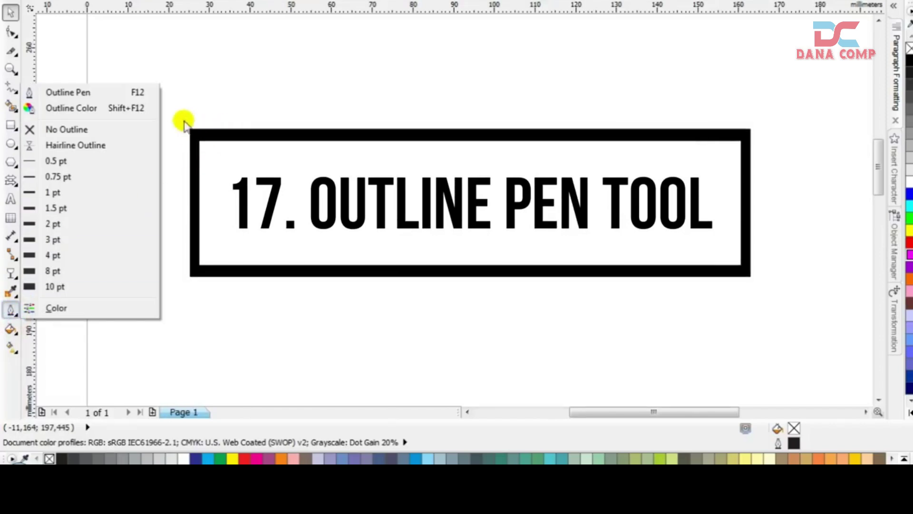
click(143, 42)
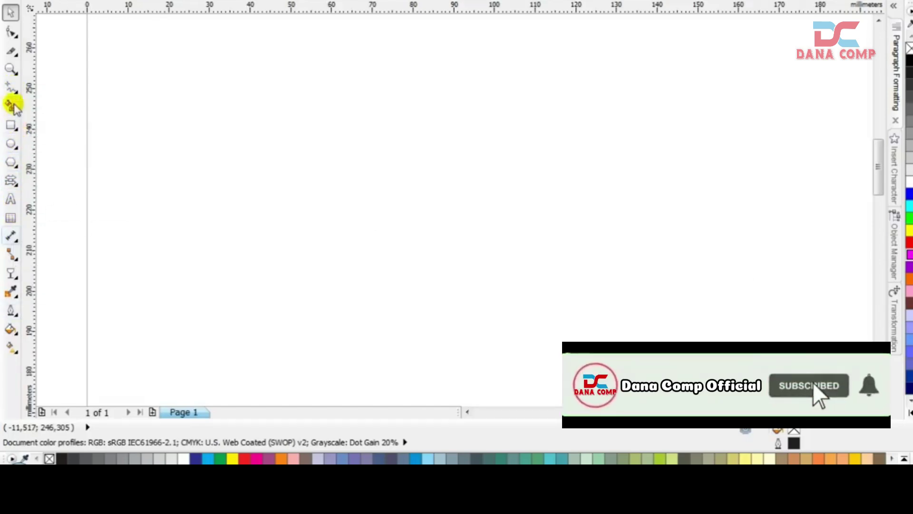
Draw a closed, wavy freeform curve about 95 × 58 mm across the page with the Pen tool and select it
click(11, 88)
click(45, 148)
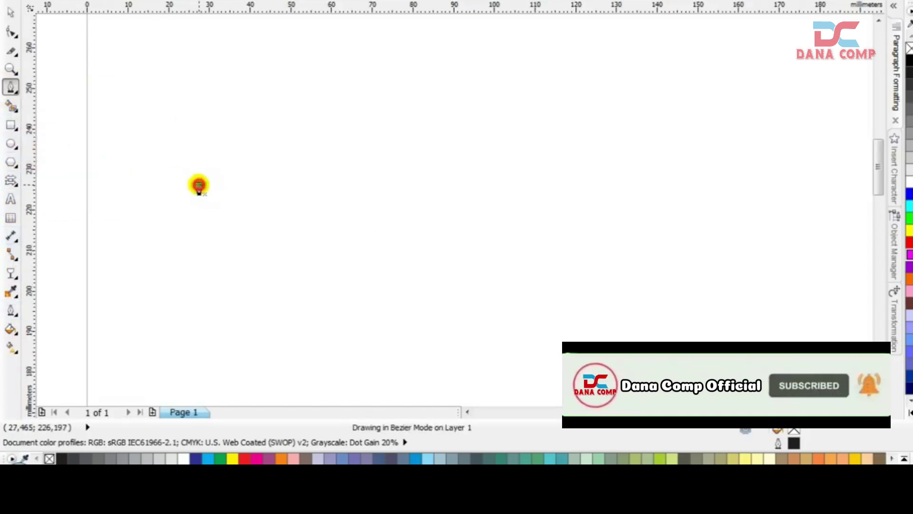
click(198, 184)
mouse_move(310, 118)
mouse_down()
mouse_move(344, 158)
mouse_move(402, 183)
mouse_up()
drag(434, 132, 547, 110)
drag(579, 183, 537, 272)
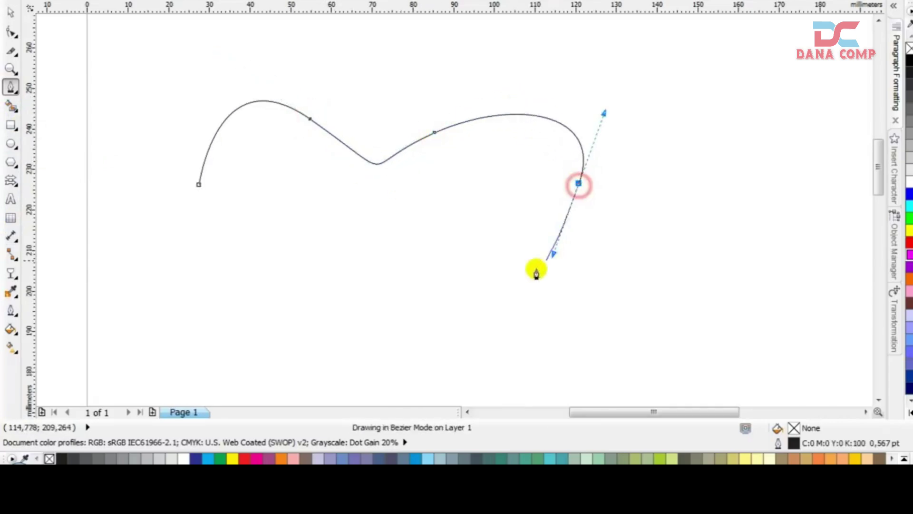
drag(405, 314, 206, 249)
click(199, 185)
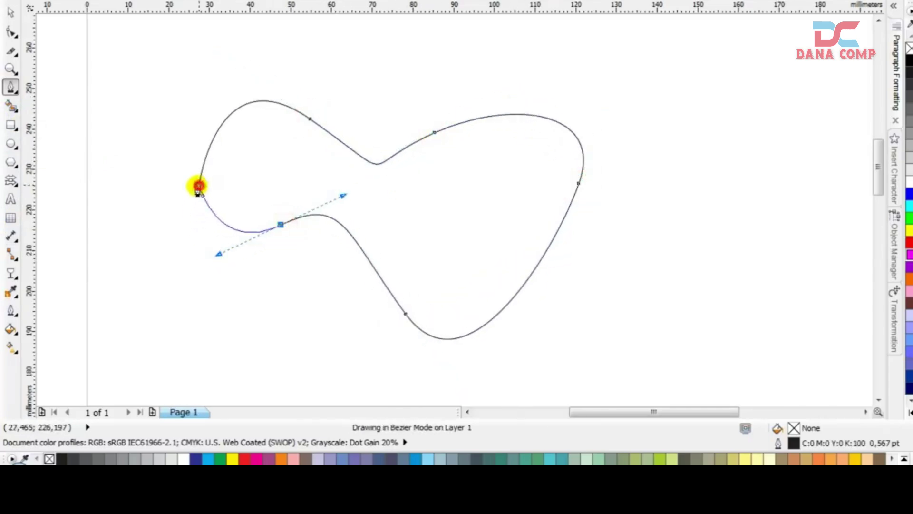
click(10, 12)
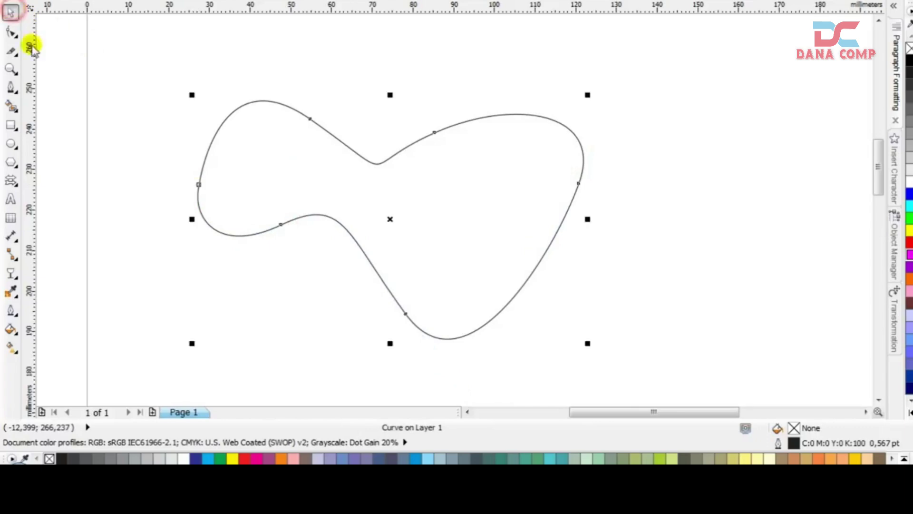
Try a 2 pt outline on the curve and thicken it to 4 pt with the Outline Pen presets
click(12, 312)
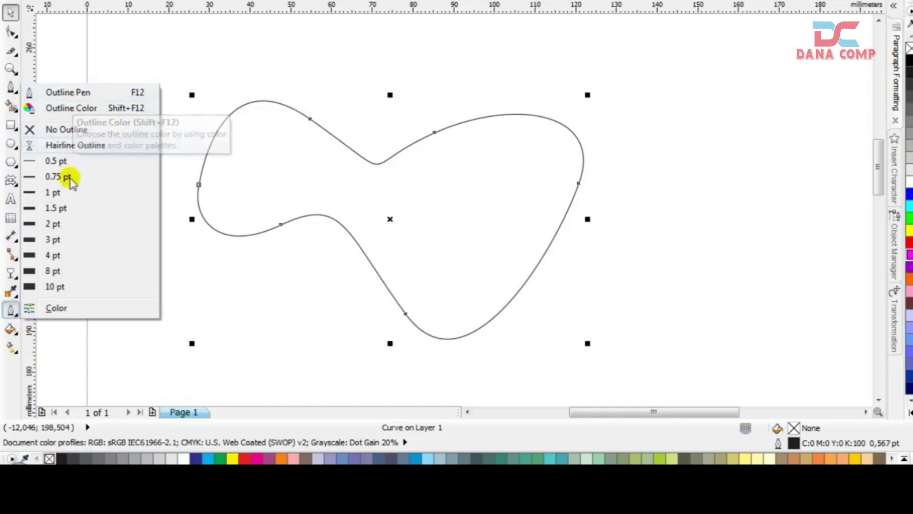
click(54, 224)
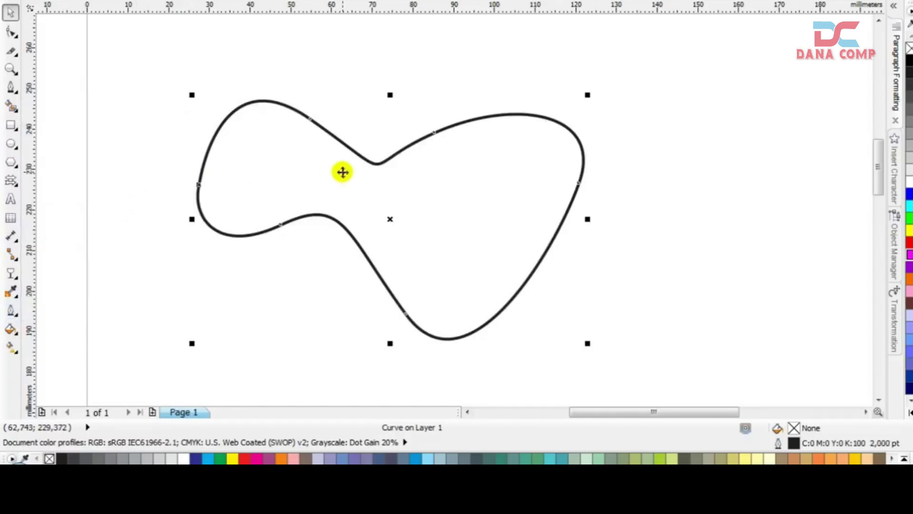
click(8, 310)
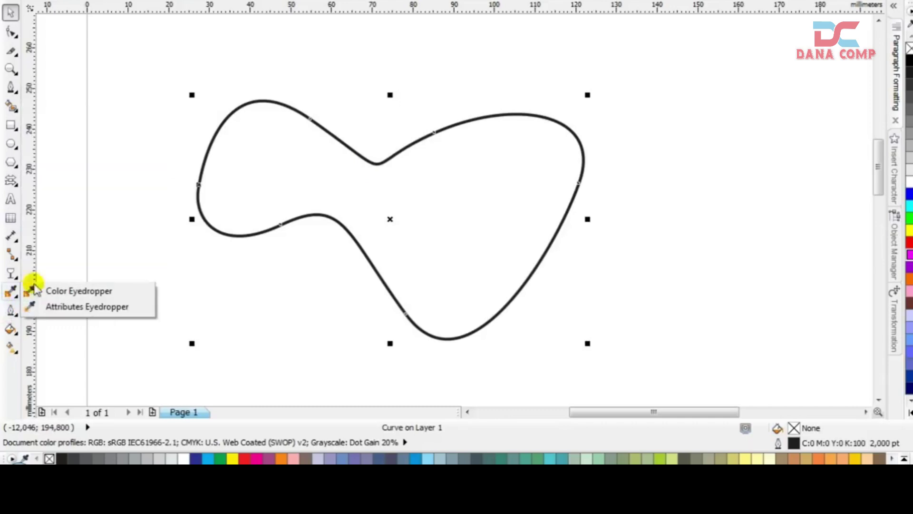
click(11, 310)
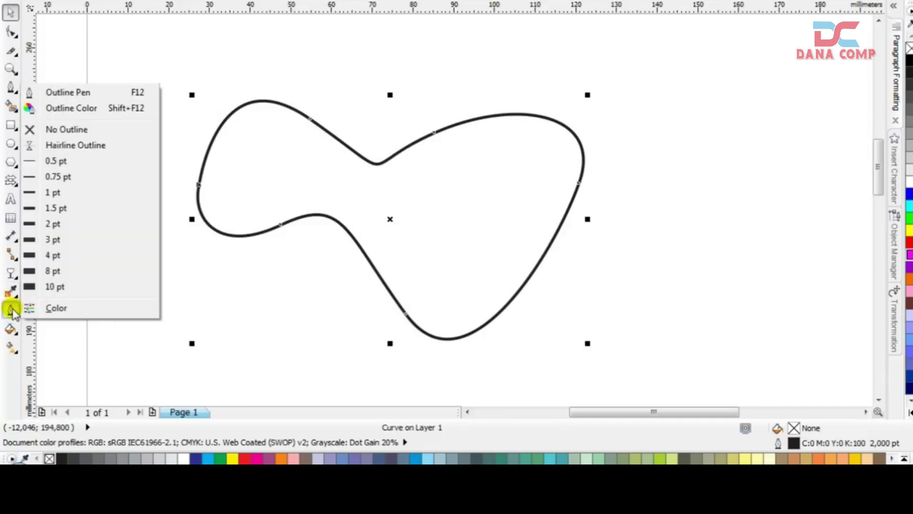
click(56, 252)
click(148, 45)
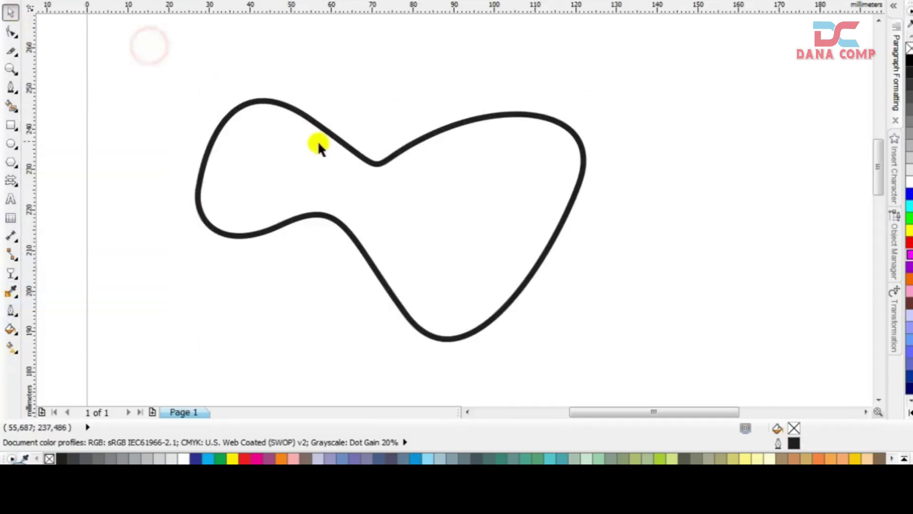
Reposition the curve about 5 mm right and 4 mm up on the page
click(353, 155)
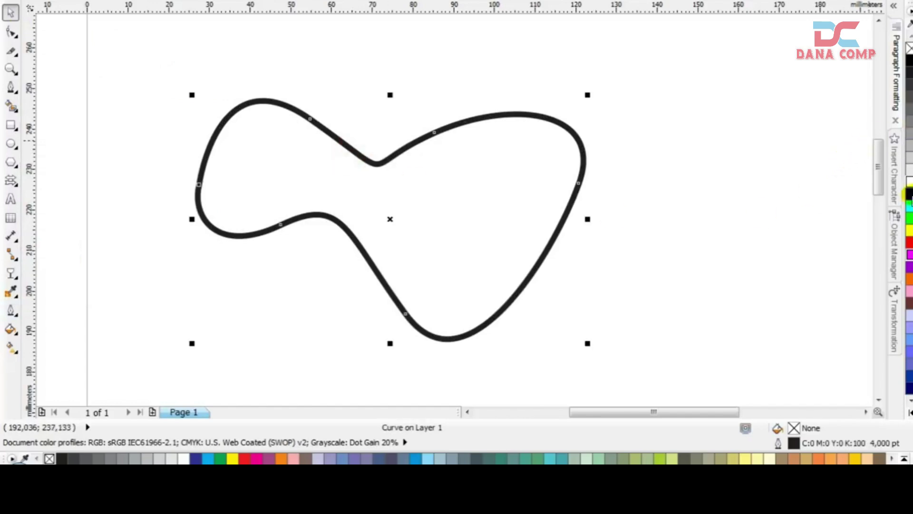
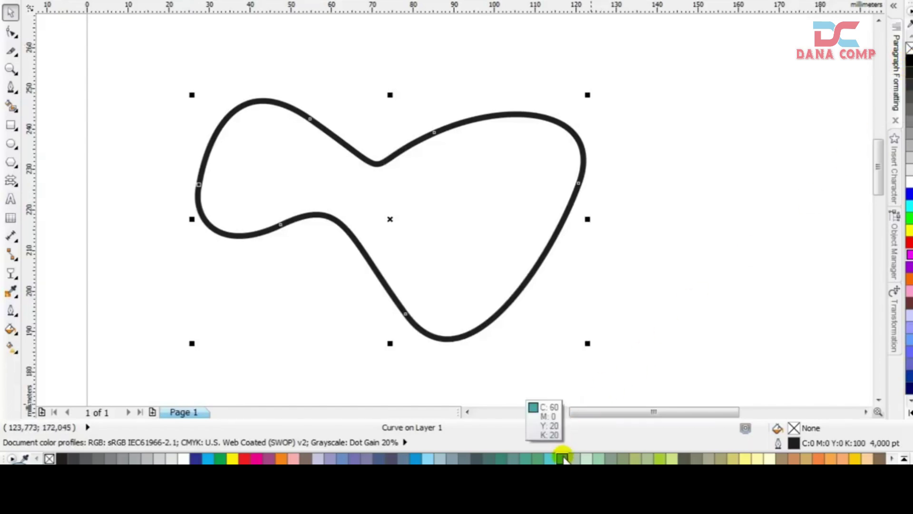
drag(580, 179, 639, 167)
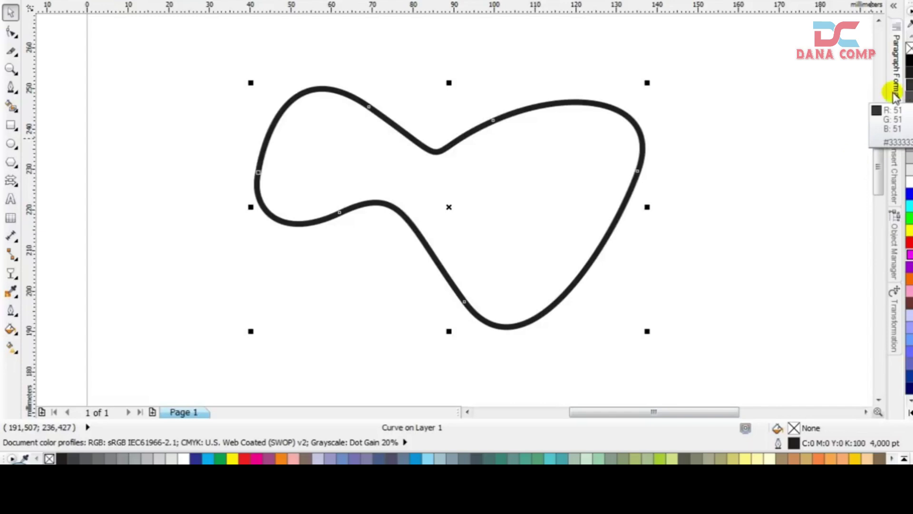
click(736, 109)
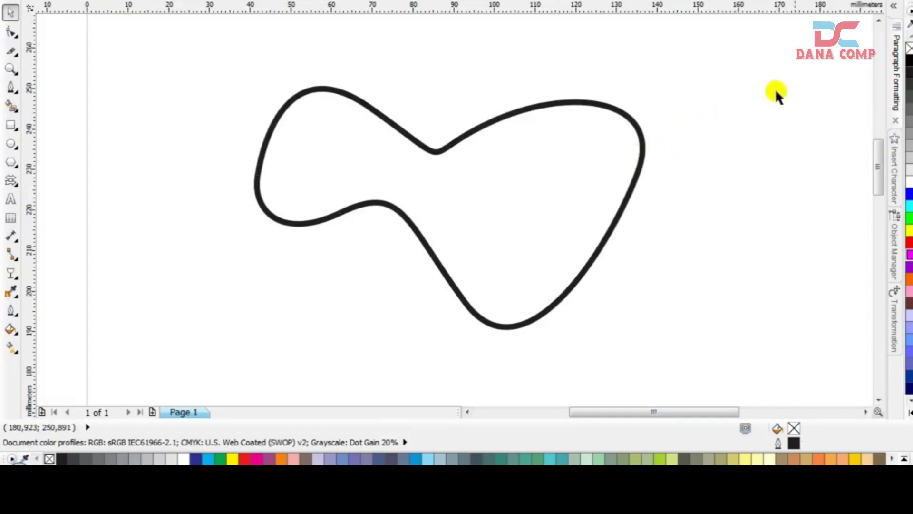
drag(638, 125, 598, 120)
click(696, 100)
Change the curve's outline colour to pink (#FF99CC)
click(600, 128)
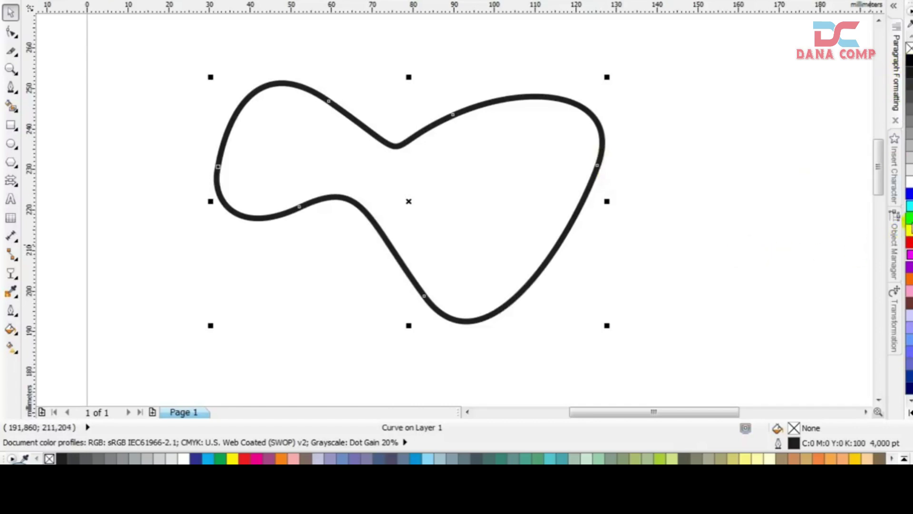
right_click(907, 292)
click(610, 132)
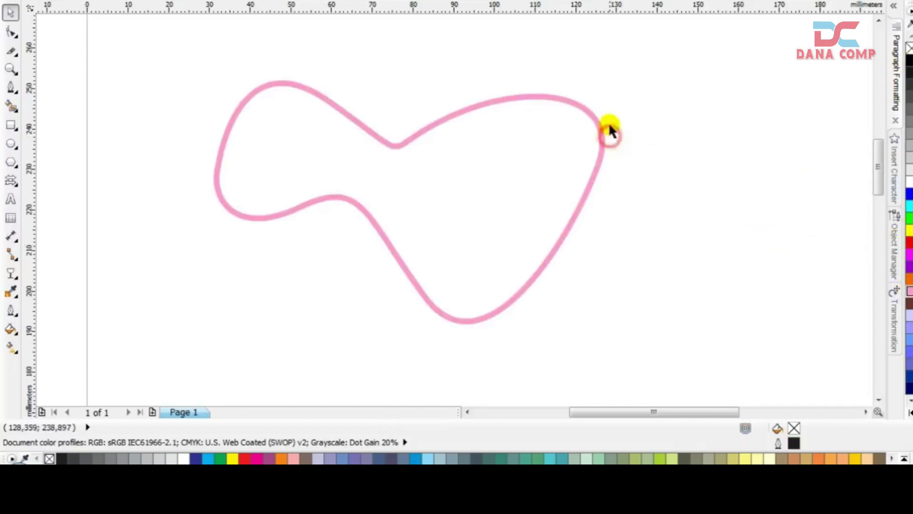
Set the pink curve's outline width to 16 pt
click(592, 109)
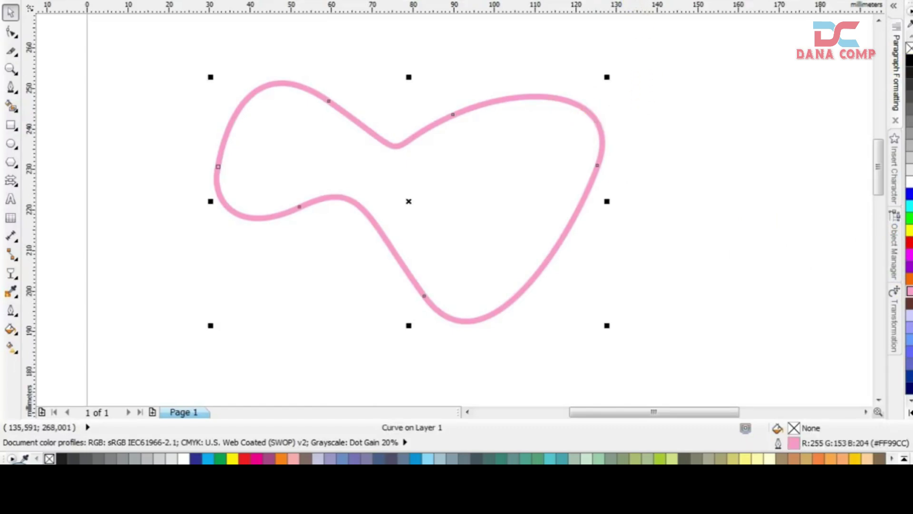
click(613, 2)
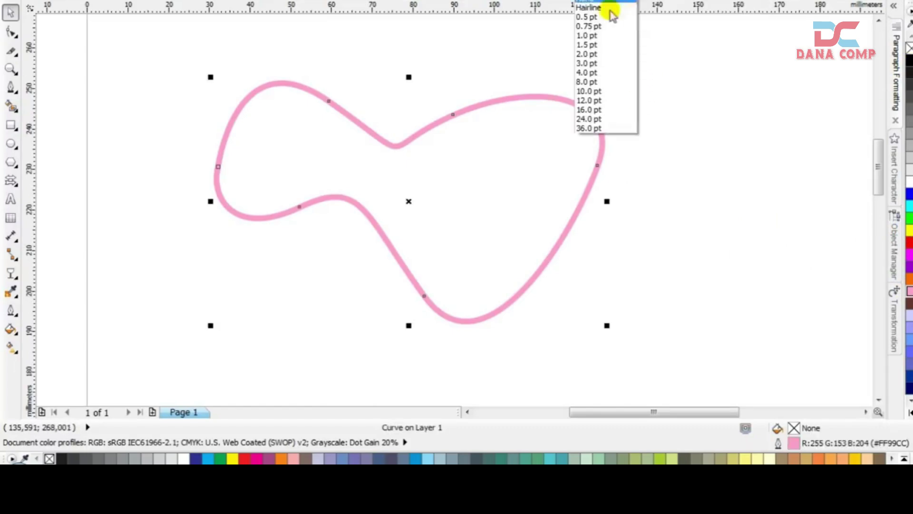
click(591, 107)
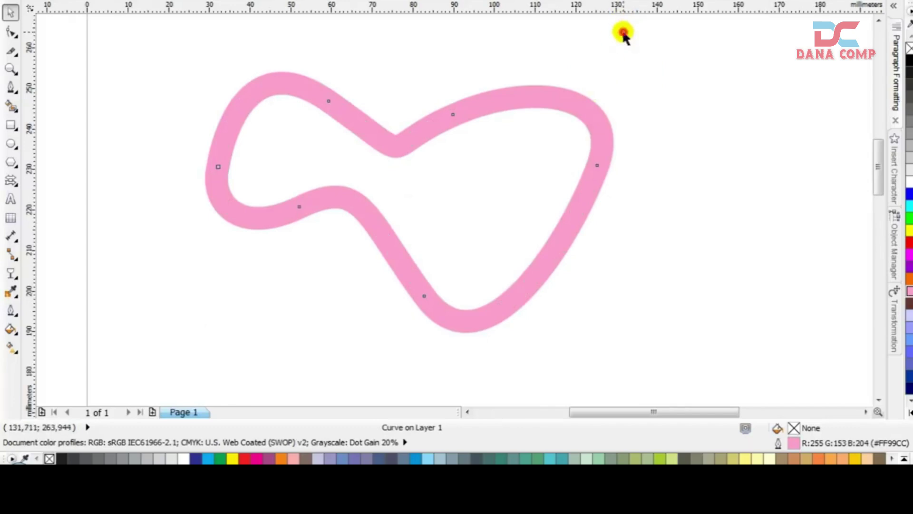
Delete the pink curve from the page
drag(585, 102, 556, 96)
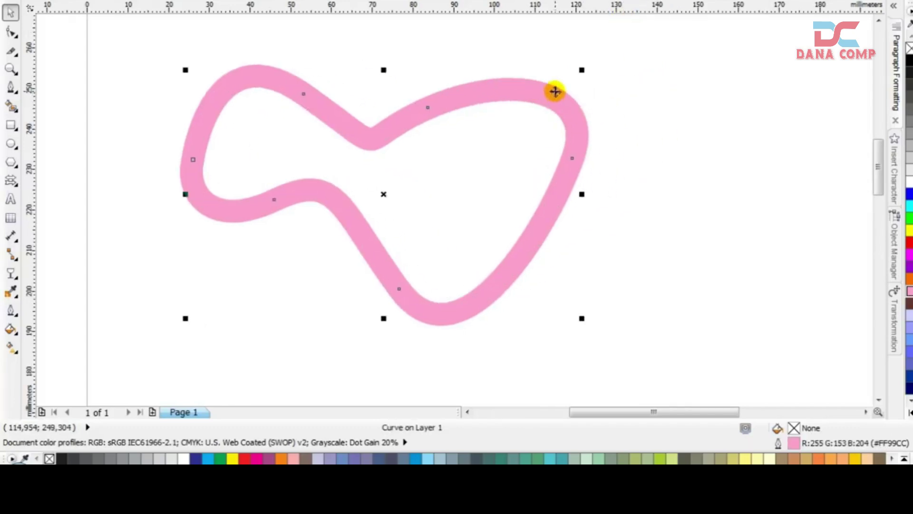
key(Delete)
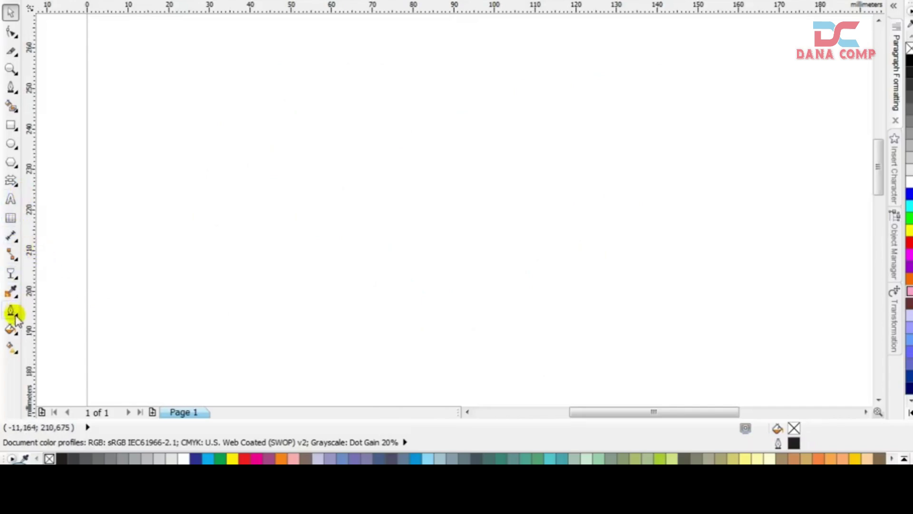
click(11, 333)
click(118, 218)
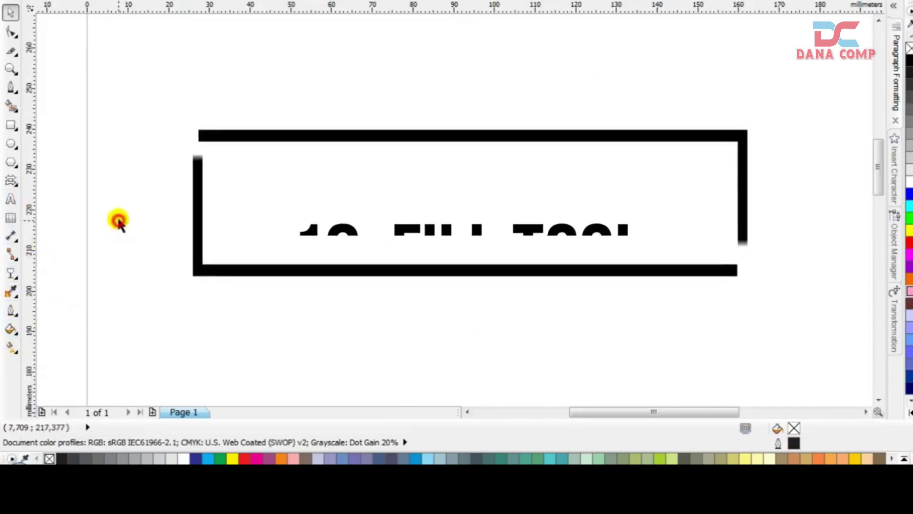
Draw a rectangle about 112 mm wide and 39 mm high on the page and fill it with cyan (#00FFFF)
click(11, 126)
drag(220, 95, 677, 254)
click(12, 13)
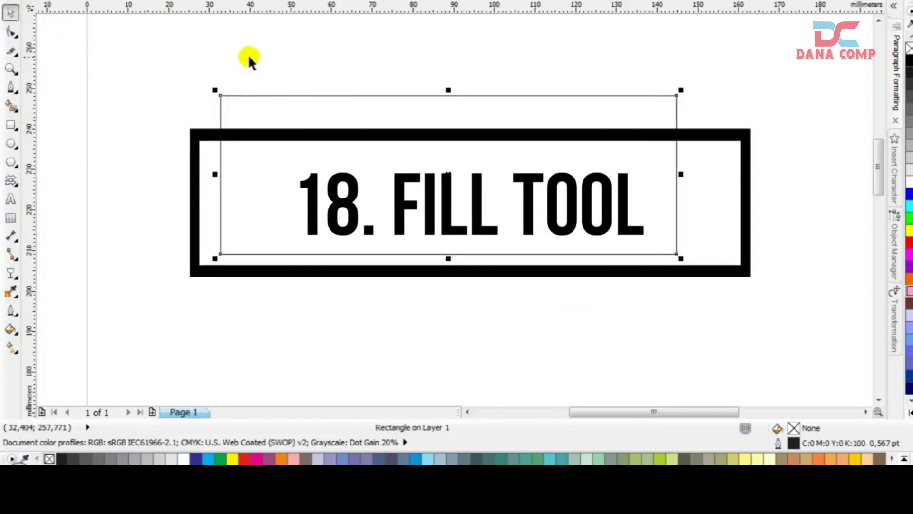
click(312, 49)
click(447, 174)
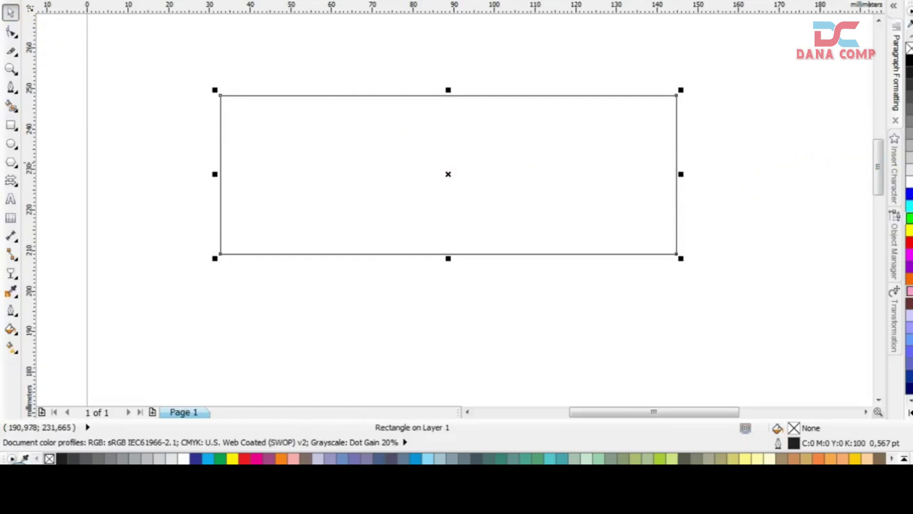
click(909, 206)
click(562, 56)
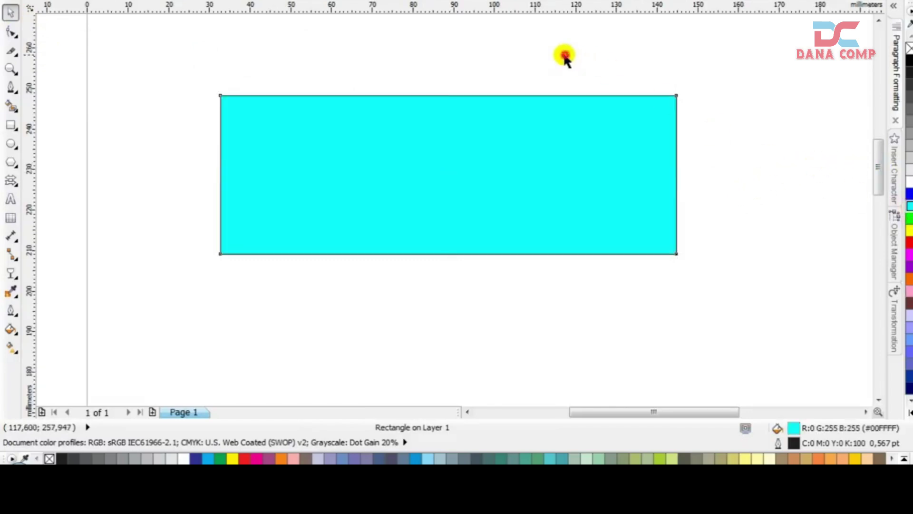
click(13, 333)
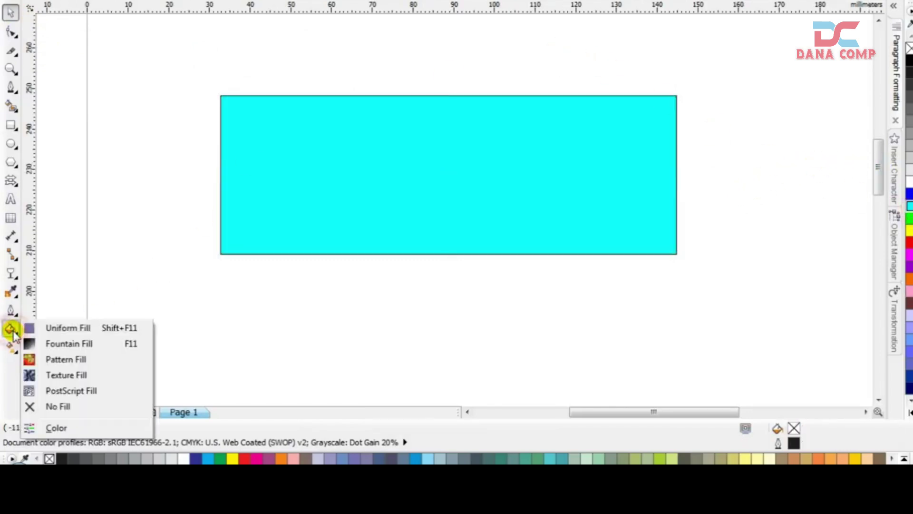
click(61, 343)
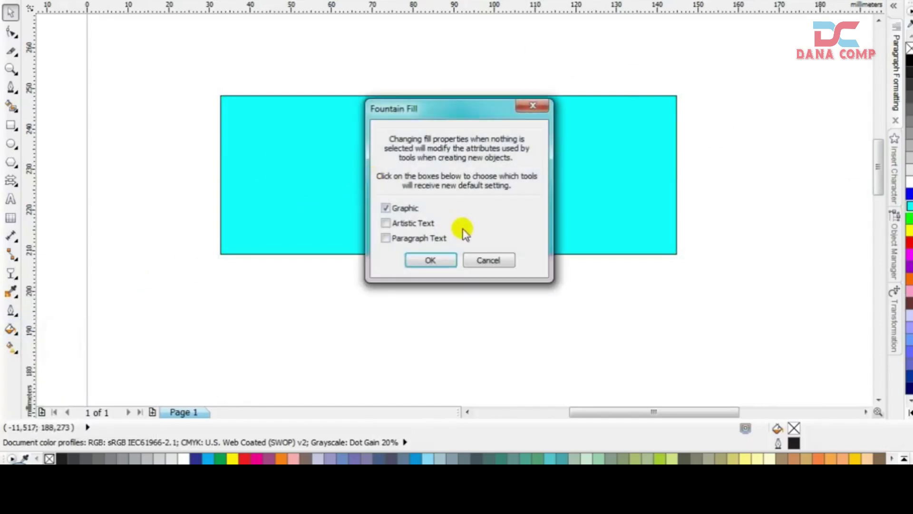
click(477, 260)
Examine the Uniform Fill colour palette for the cyan rectangle without changing its fill
click(363, 184)
click(10, 331)
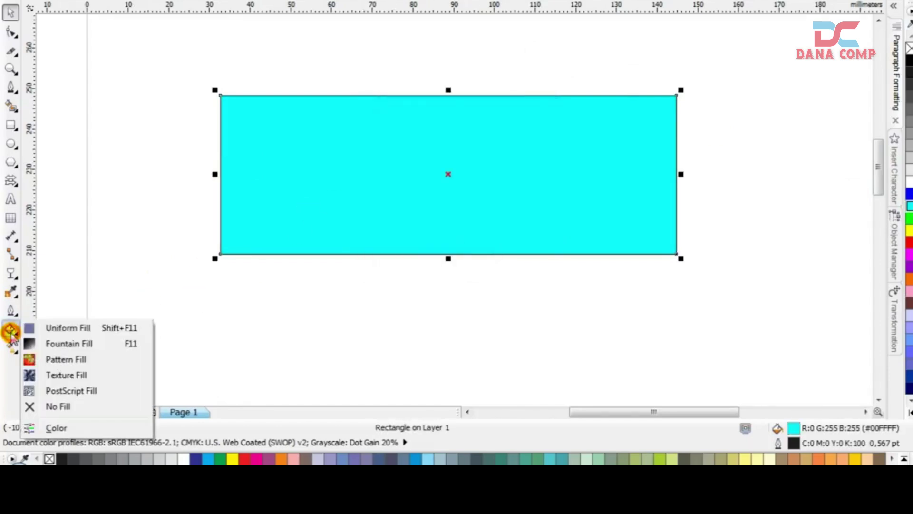
click(86, 328)
click(676, 227)
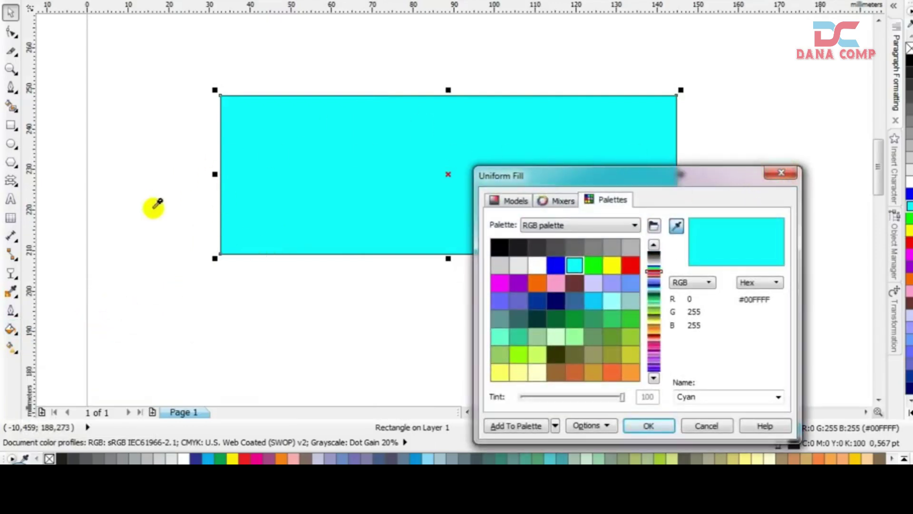
click(779, 172)
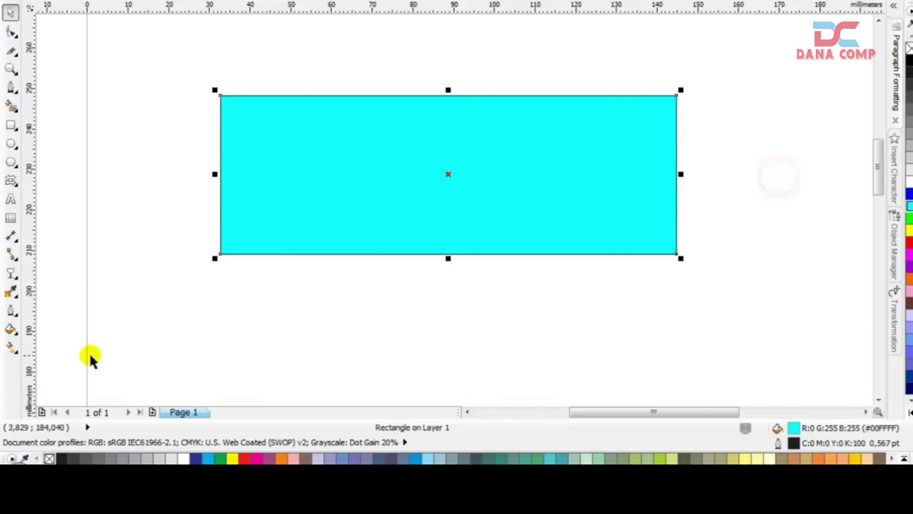
Apply a two-colour linear Fountain Fill from cyan to yellow to the rectangle
click(8, 330)
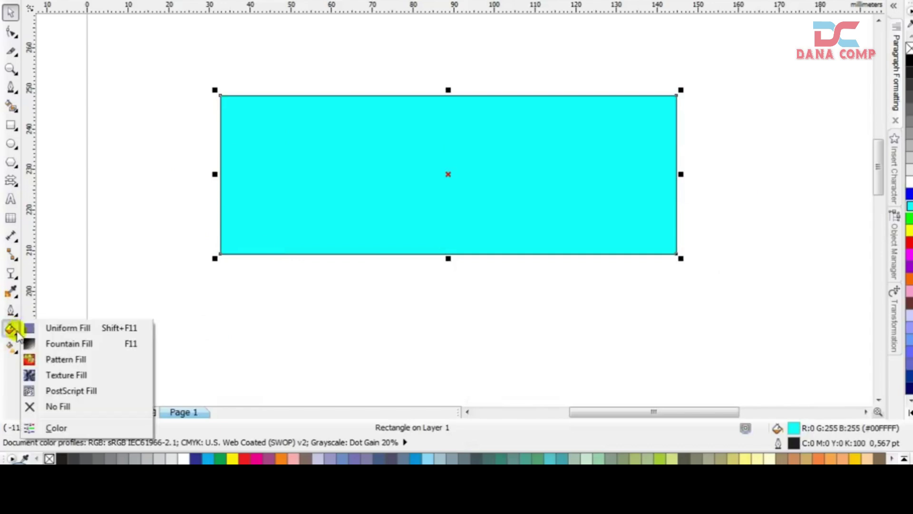
click(57, 347)
click(403, 85)
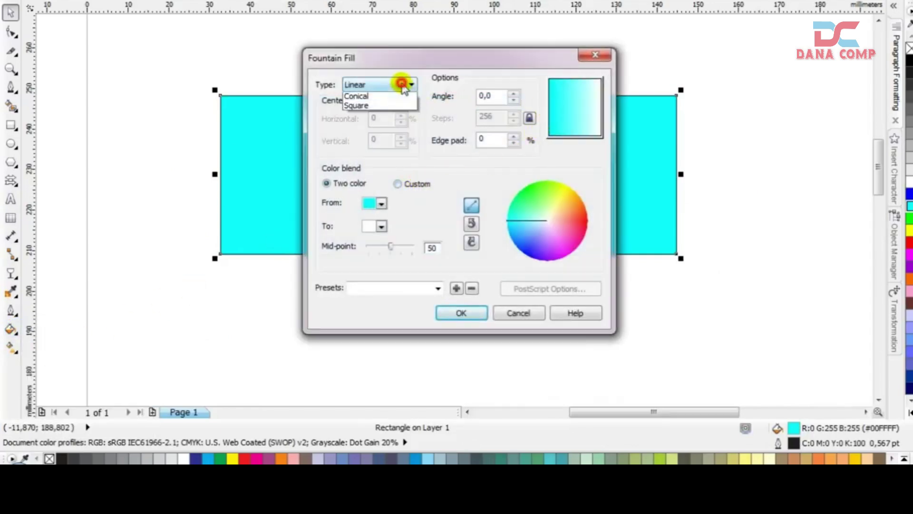
click(383, 97)
click(381, 226)
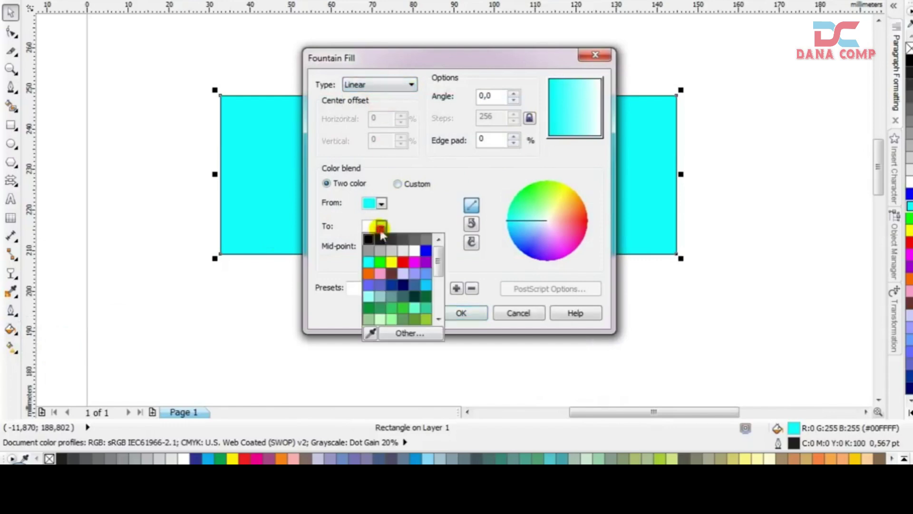
click(393, 261)
click(458, 312)
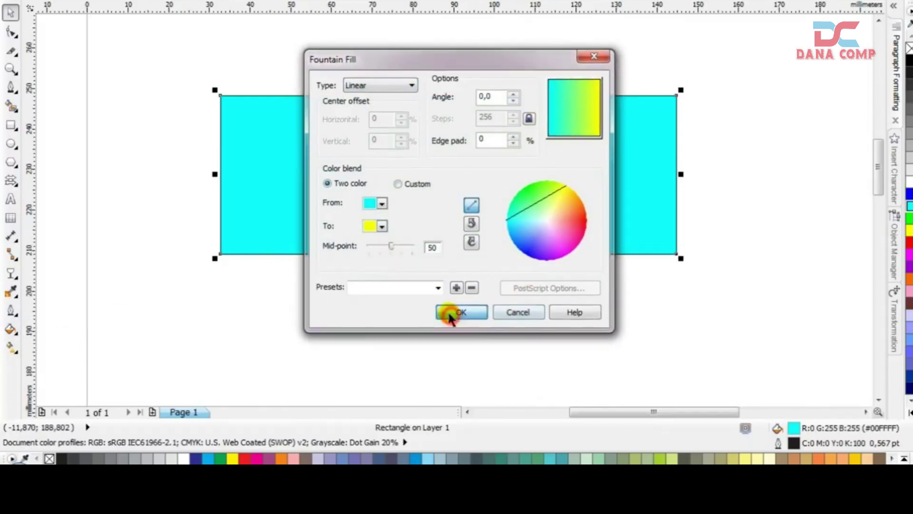
mouse_move(485, 166)
mouse_down()
mouse_move(507, 172)
mouse_move(490, 162)
mouse_up()
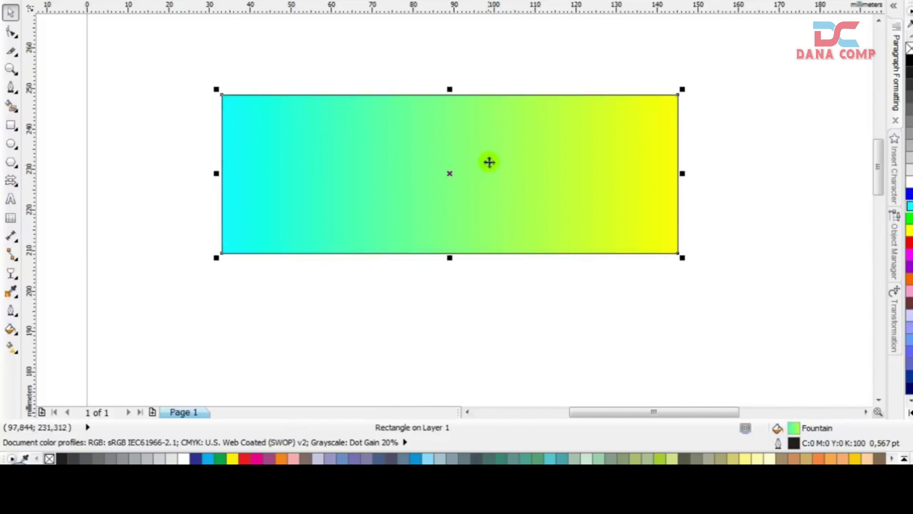
mouse_move(456, 133)
mouse_down()
mouse_move(418, 185)
mouse_move(476, 135)
mouse_move(459, 134)
mouse_up()
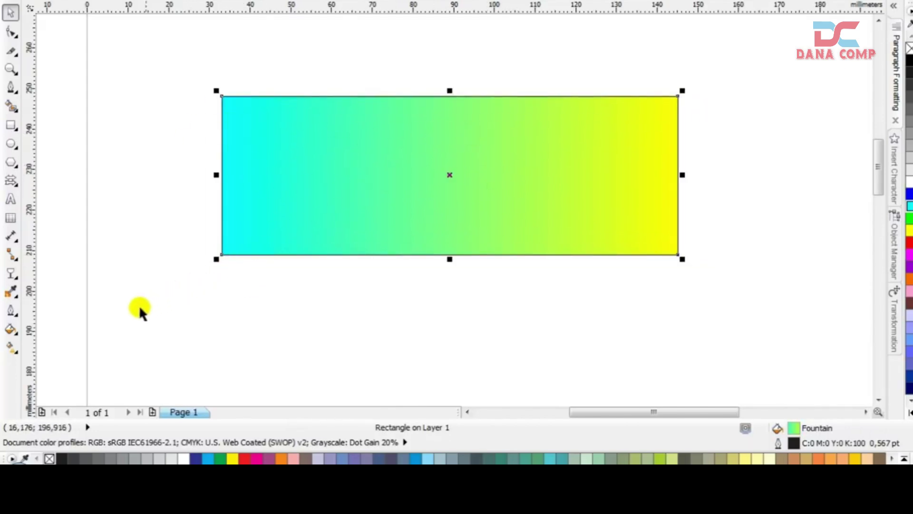
Switch the rectangle's Fountain Fill to a custom colour blend and add an orange stop at 16% and a periwinkle blue stop at 35%
click(10, 332)
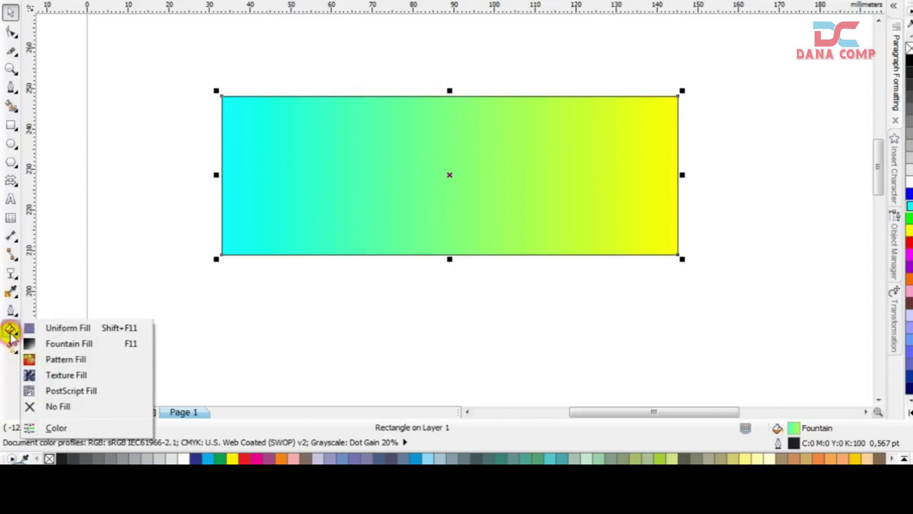
click(359, 194)
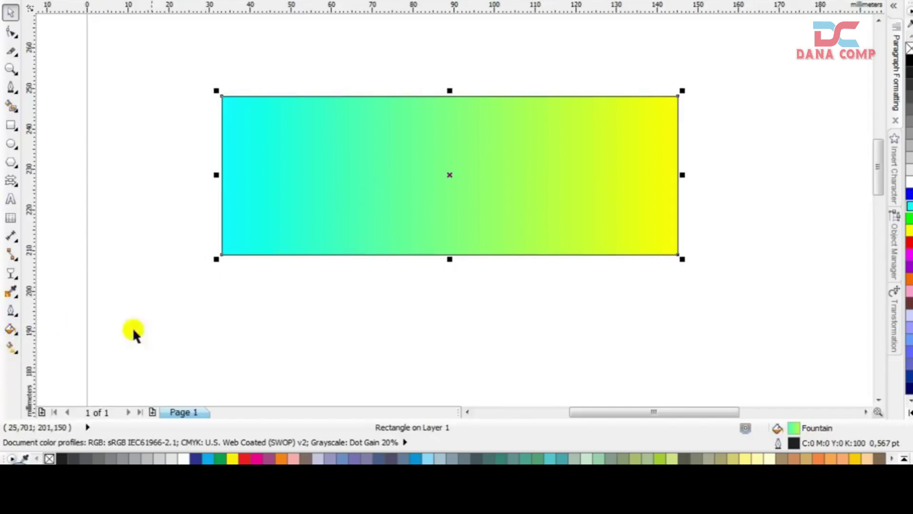
click(10, 328)
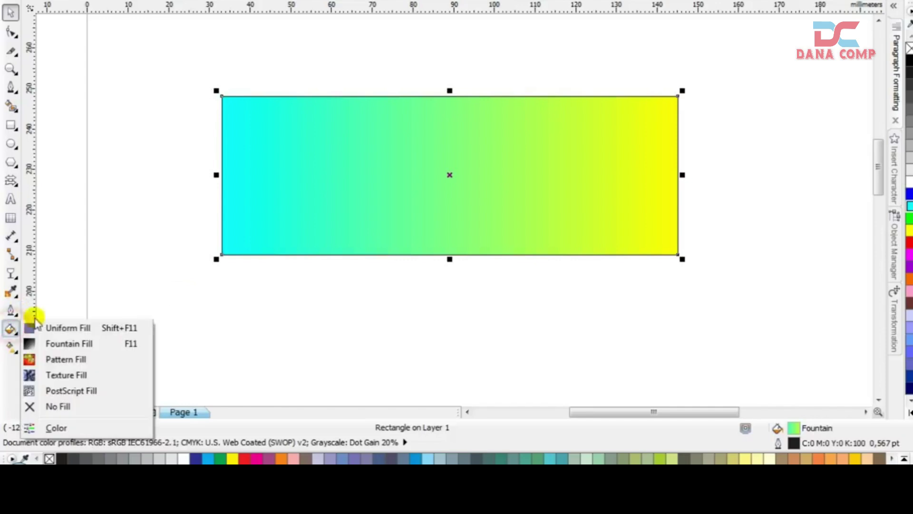
click(62, 345)
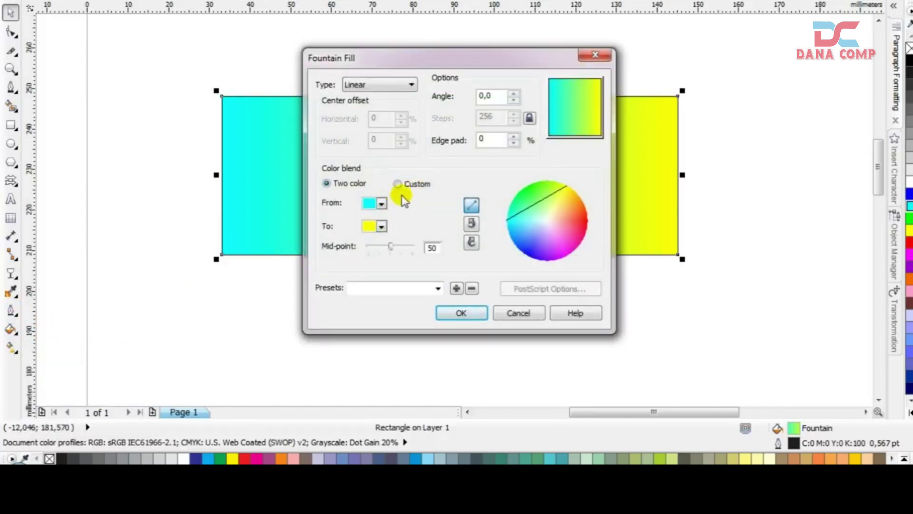
click(402, 186)
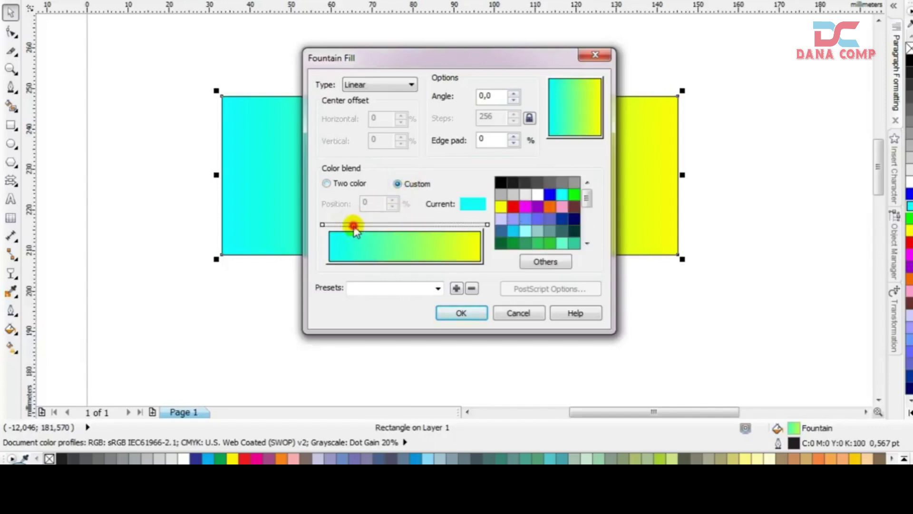
double_click(354, 224)
click(550, 206)
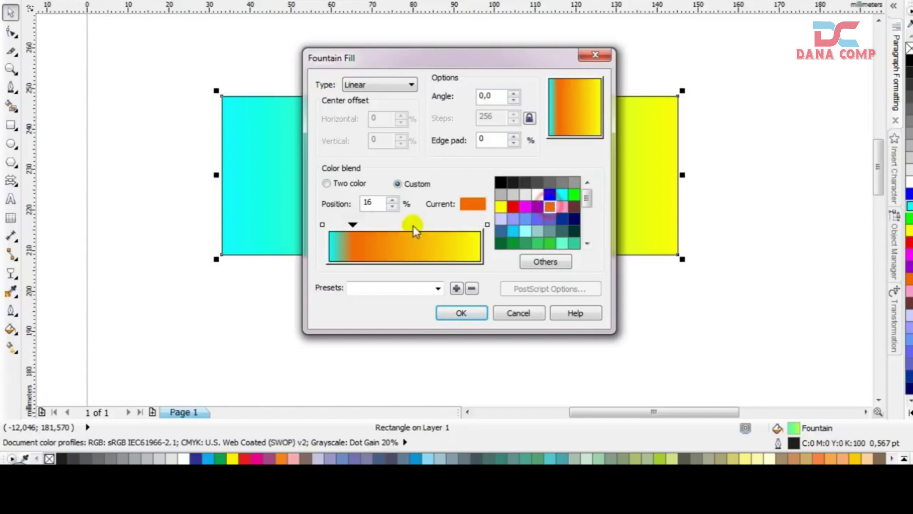
double_click(382, 225)
click(538, 218)
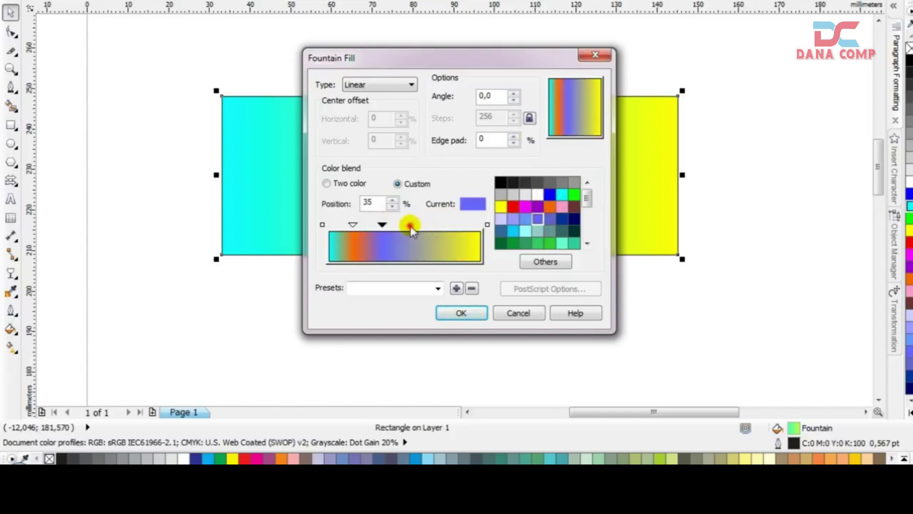
Add pale teal at 53%, dark blue at 68% and white at 87% to the custom blend, and apply it to the rectangle
double_click(410, 224)
click(538, 231)
click(432, 225)
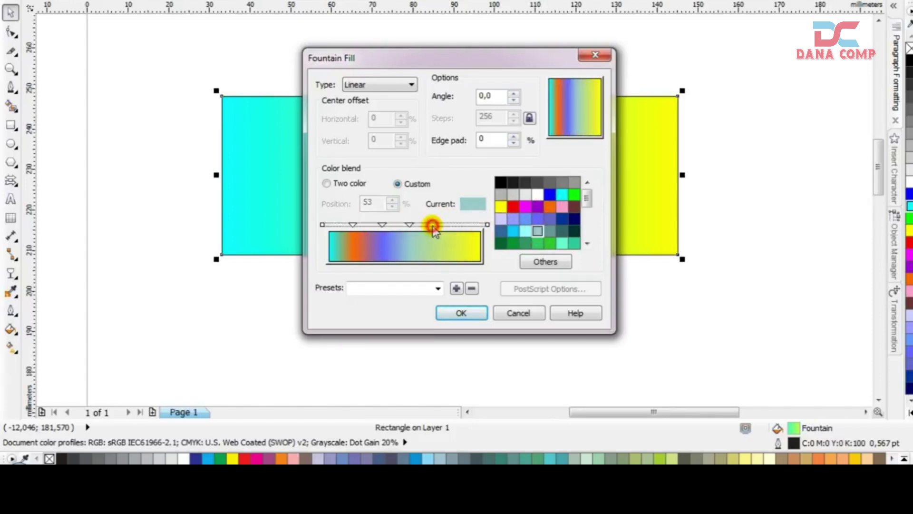
double_click(432, 225)
click(562, 218)
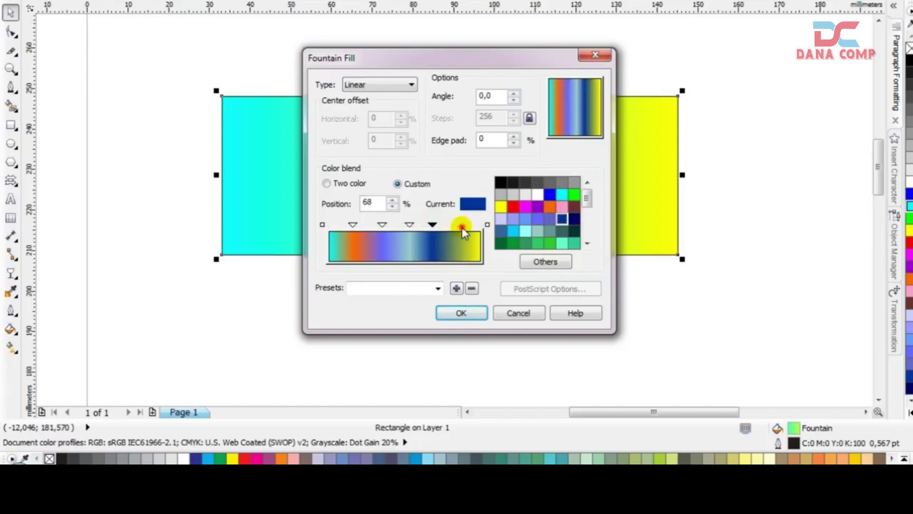
double_click(461, 224)
click(538, 194)
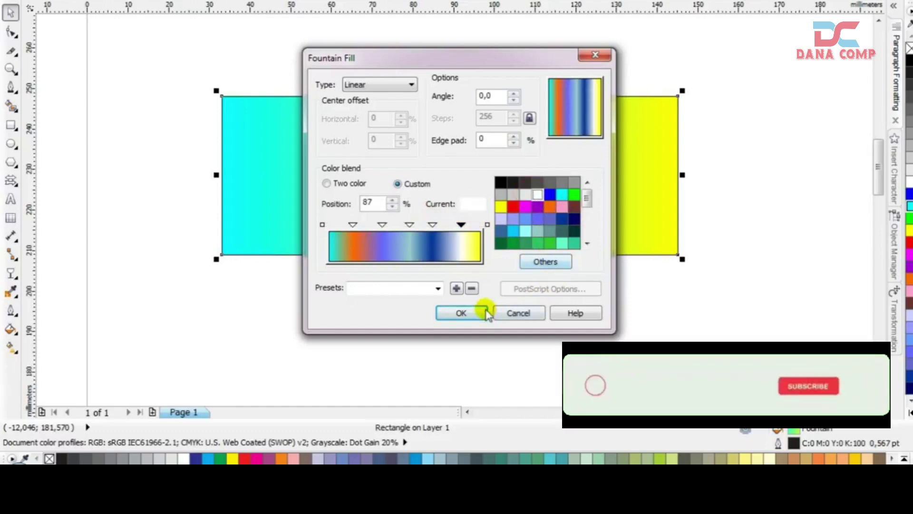
click(461, 312)
Delete the rectangle with the multicolour gradient from the page
drag(431, 168, 458, 193)
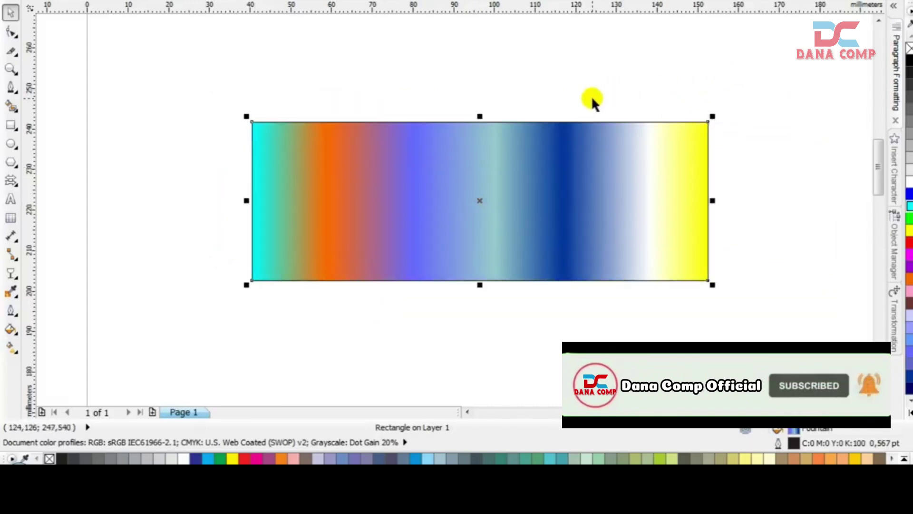
key(Delete)
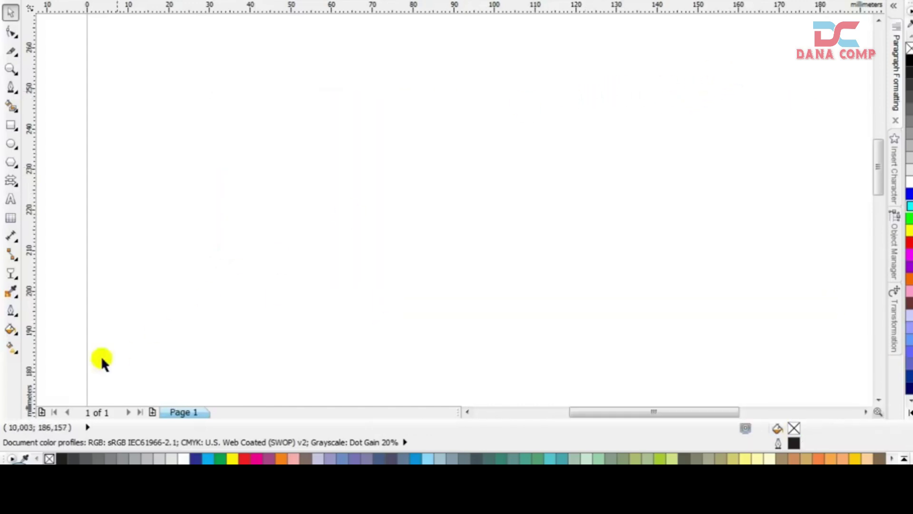
click(12, 346)
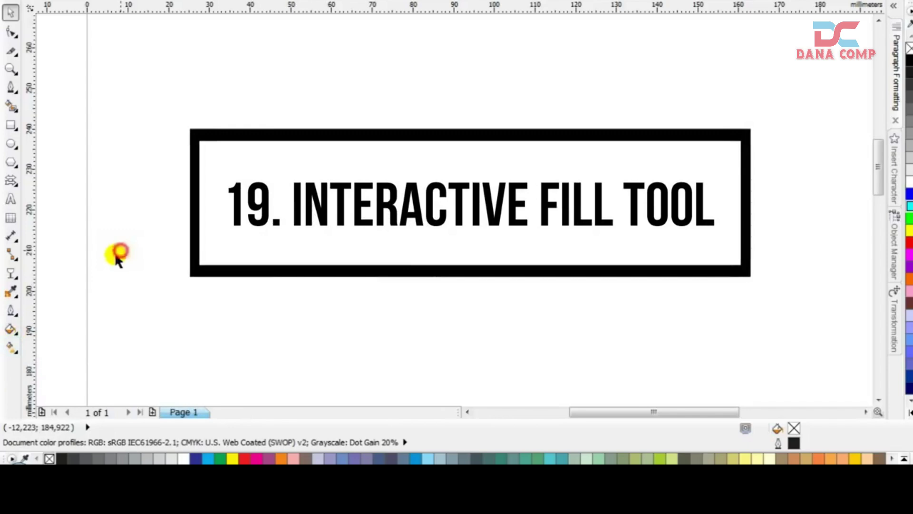
click(12, 349)
click(48, 349)
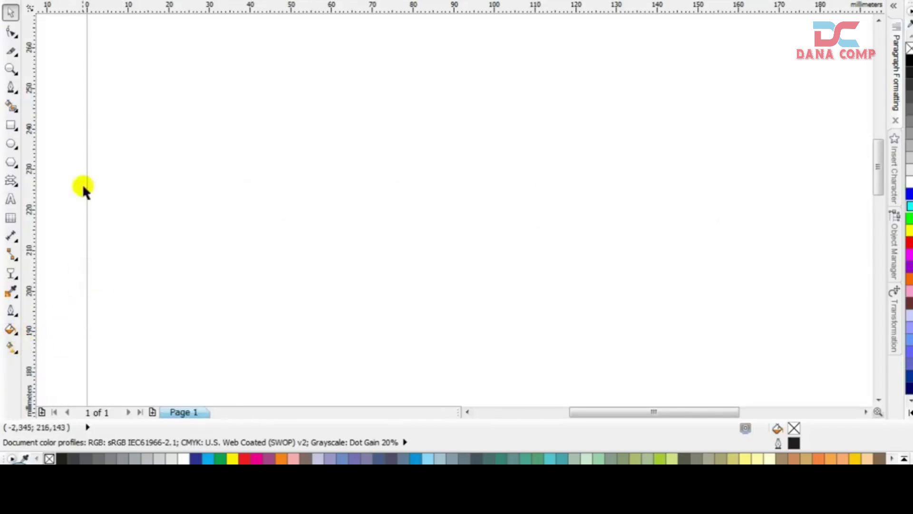
Start an artistic text list in the upper part of the page with the entry "- Pick tool"
click(11, 11)
click(210, 135)
scroll(452, 210, down, 2)
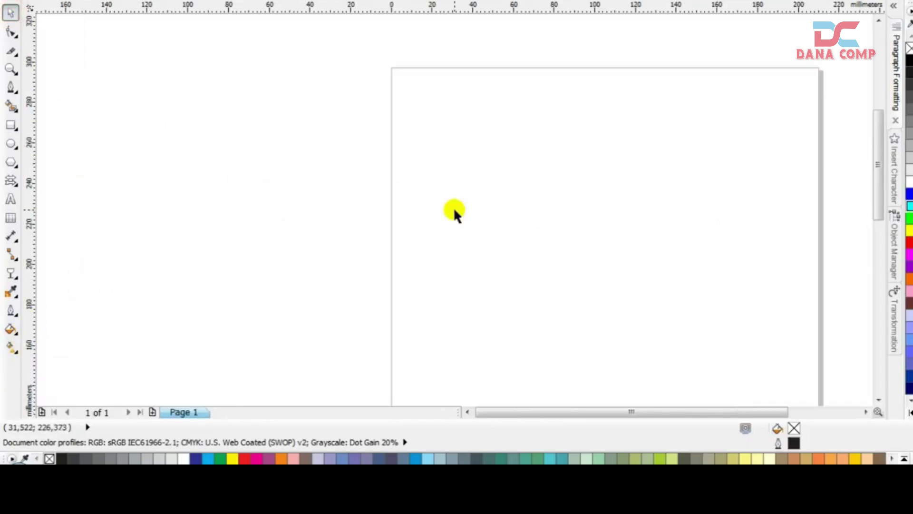
scroll(459, 229, down, 2)
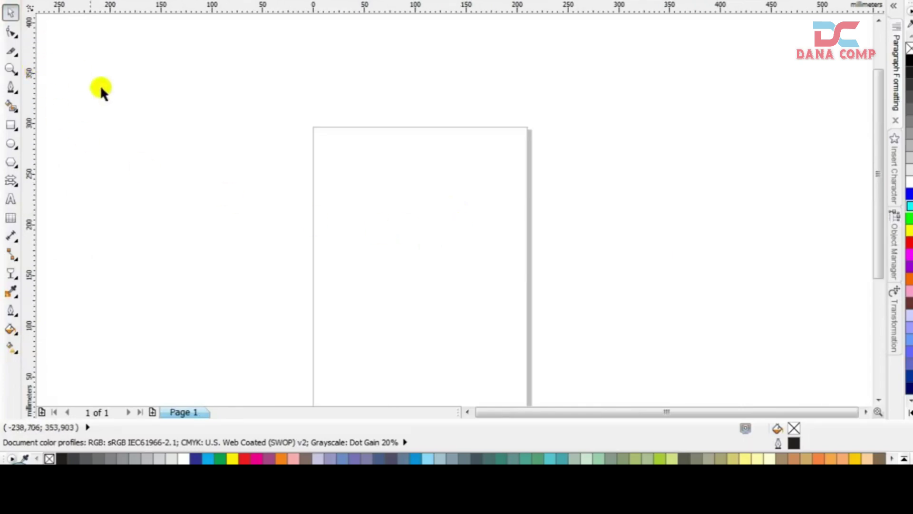
click(12, 198)
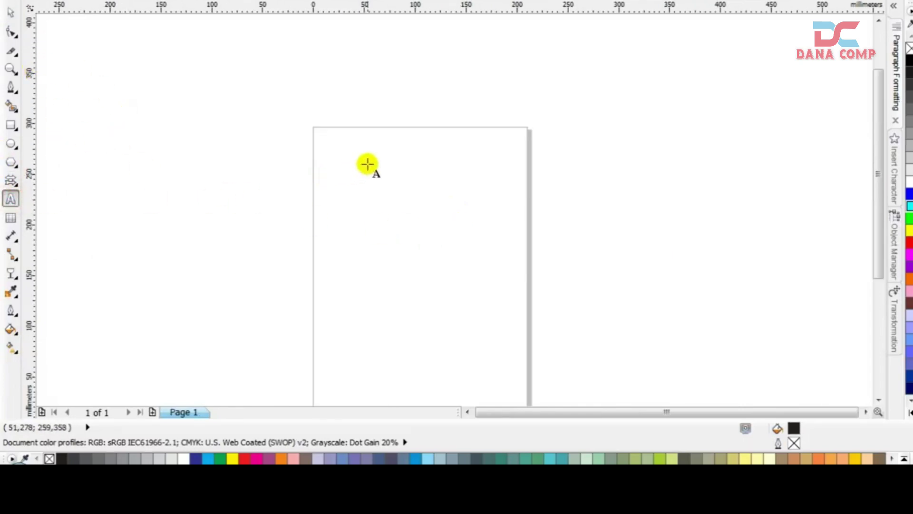
scroll(454, 208, up, 2)
scroll(455, 208, down, 4)
scroll(454, 210, up, 2)
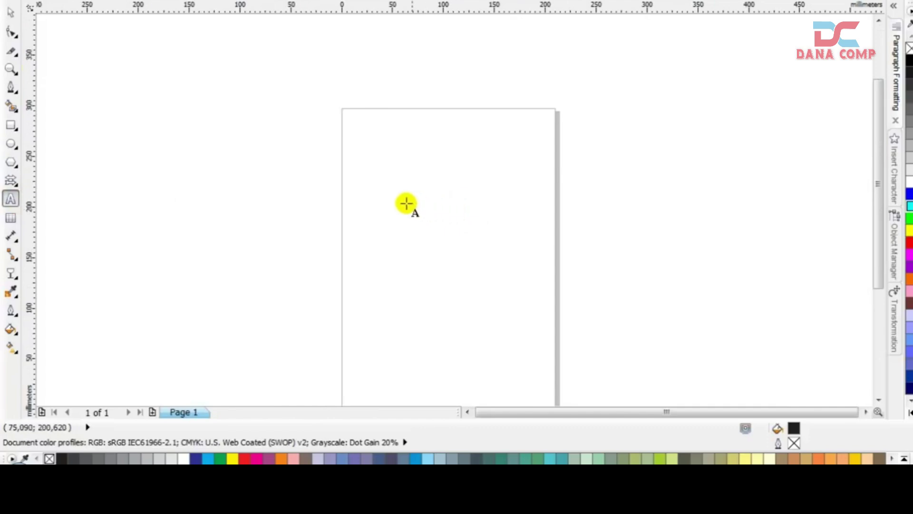
click(371, 186)
scroll(455, 209, up, 2)
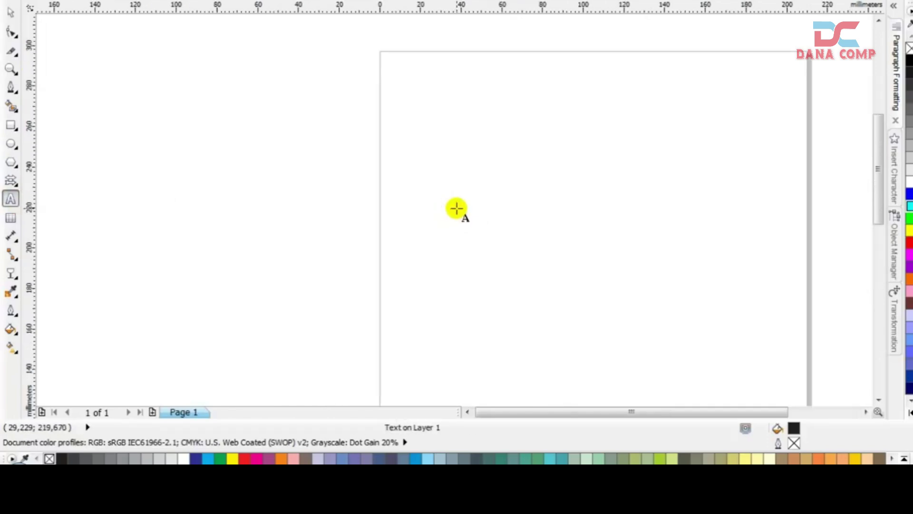
text(-)
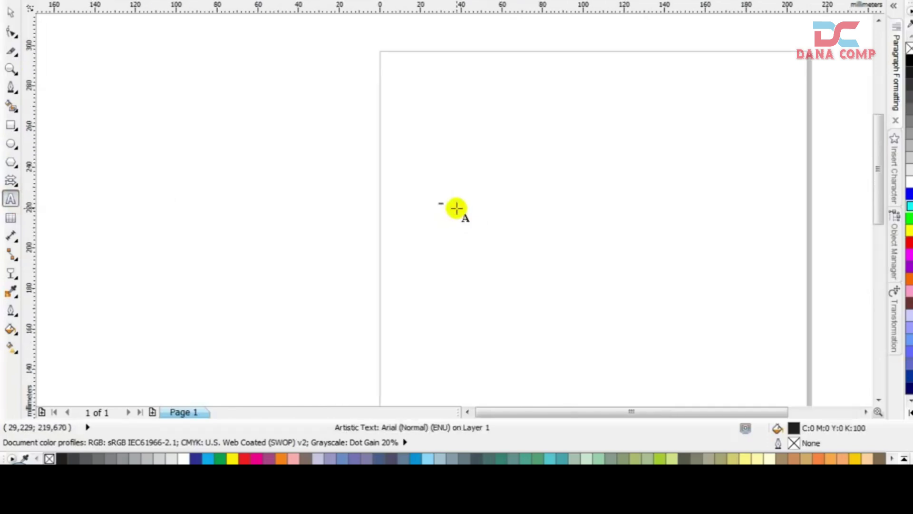
key(Escape)
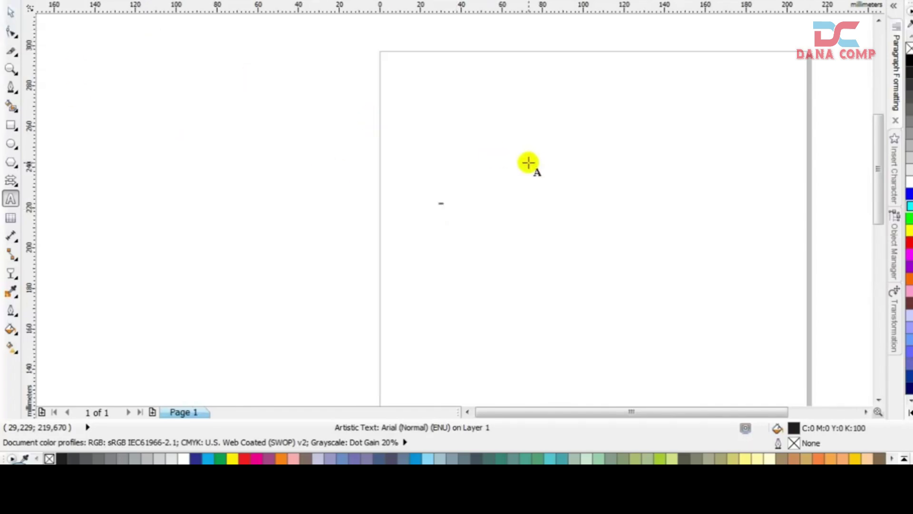
text(Pl)
text(ick tool)
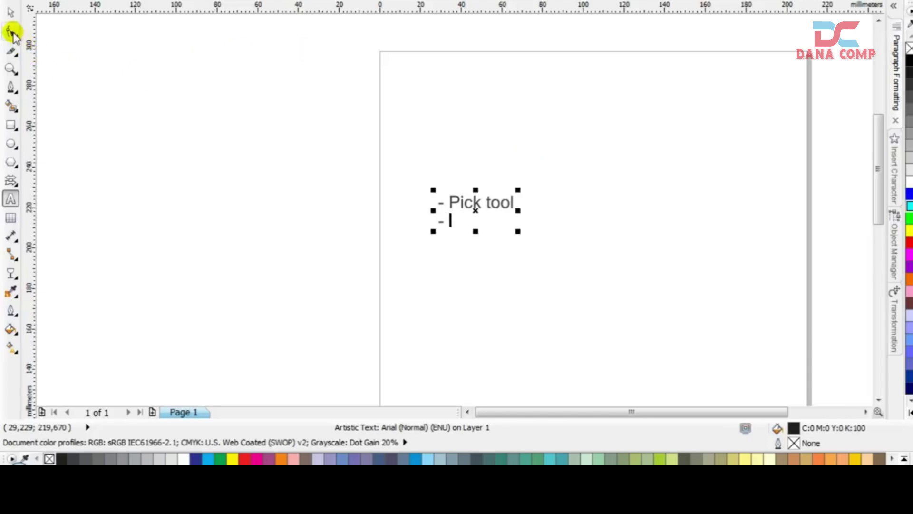
Add the lines "- Shape tool" and "- pentool" to the text list
text(S)
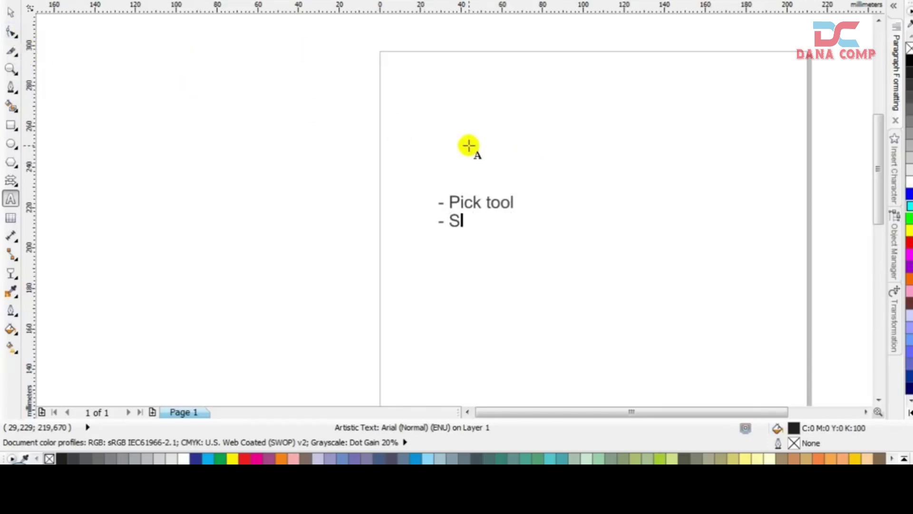
text(hape tool)
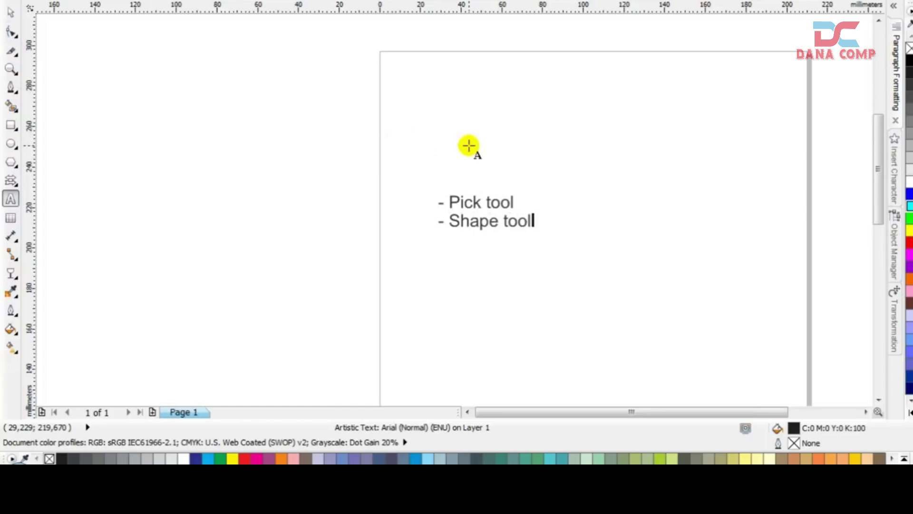
text( - )
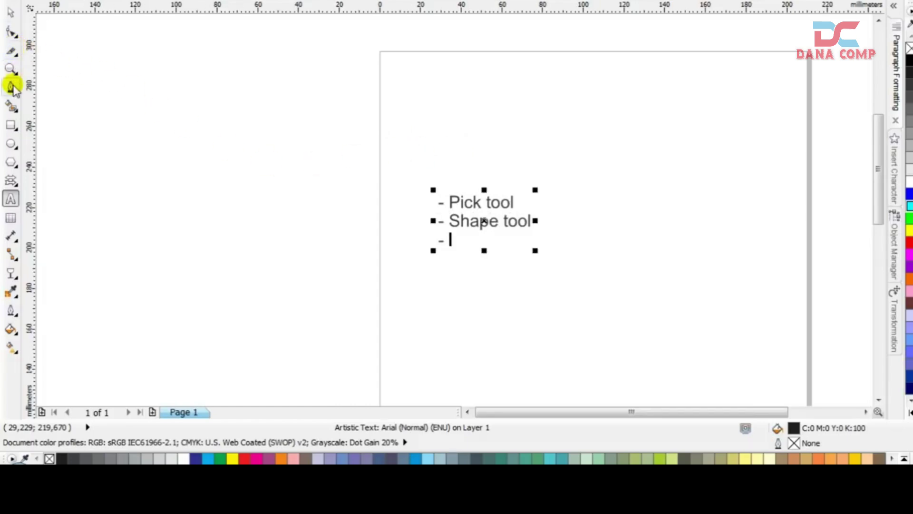
text(pel)
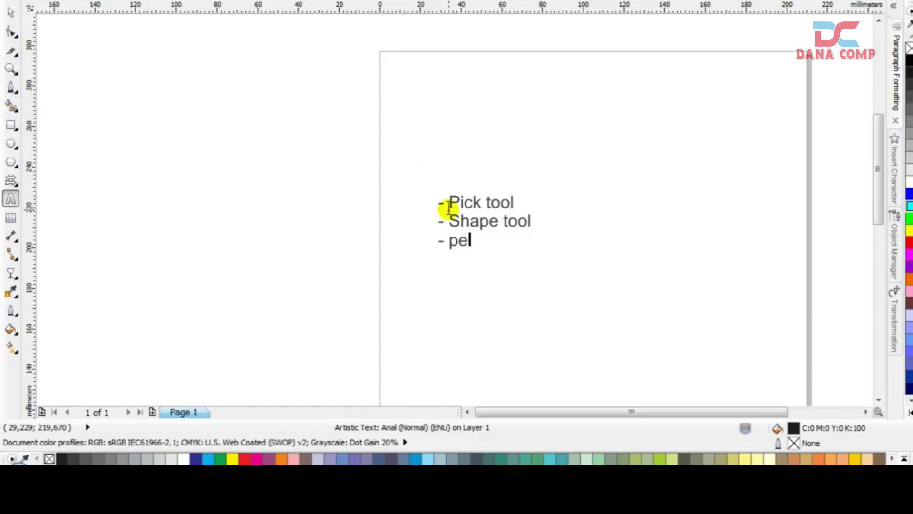
key(BackSpace)
text(ntool)
key(Return)
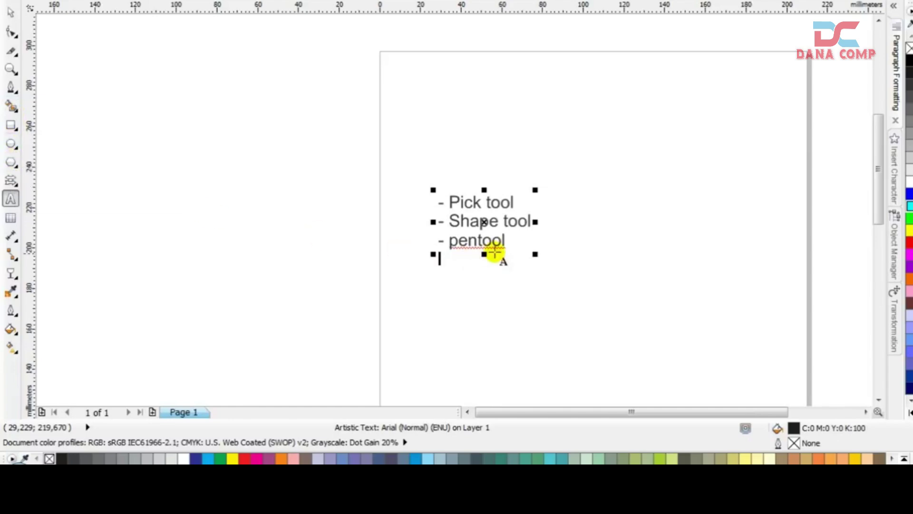
Add the line "- rectange, ellips, polygon" below the pentool entry in the text list
text(relt)
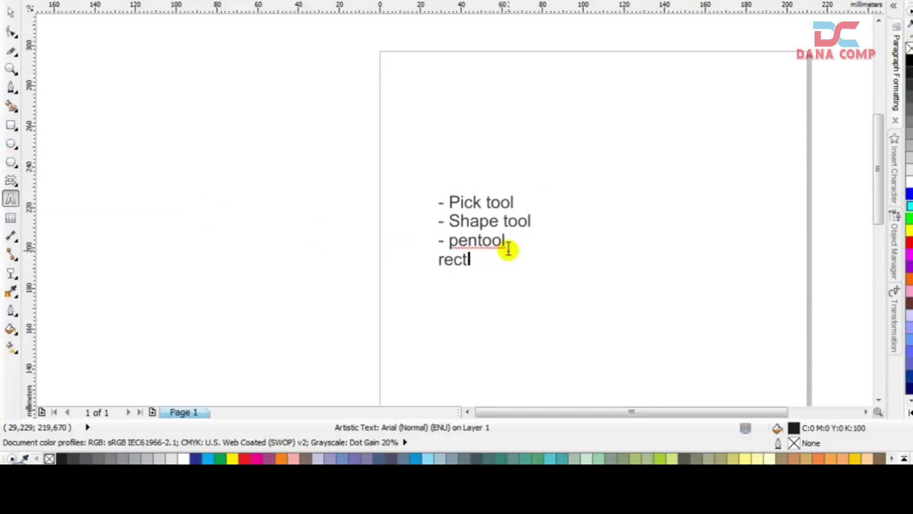
text(ange)
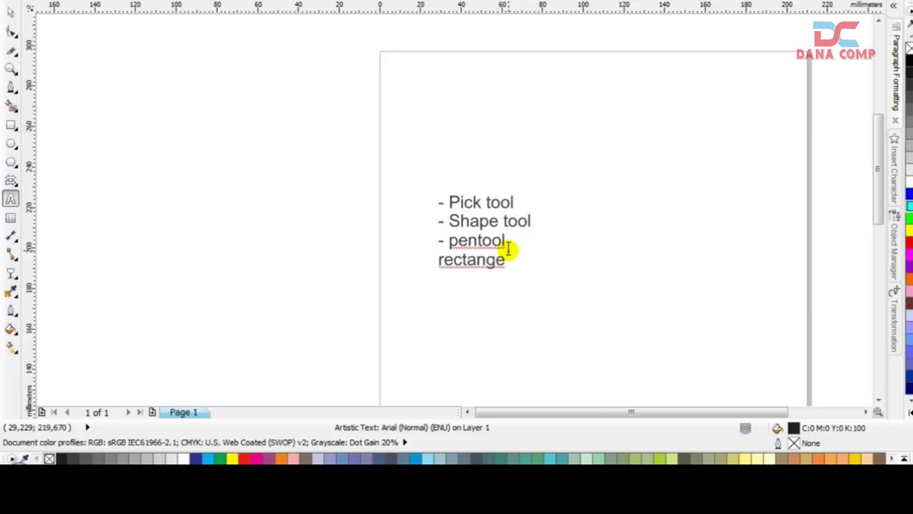
text(, ellips)
text(, polyg)
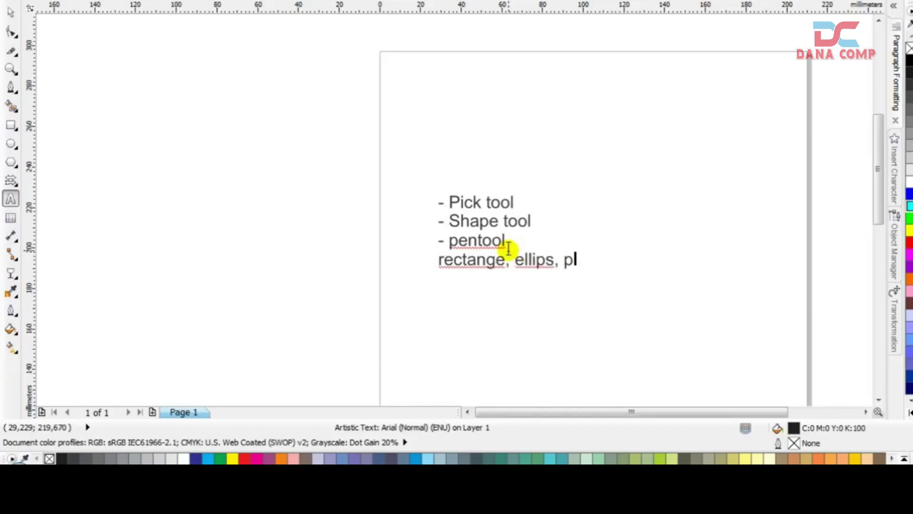
text(on)
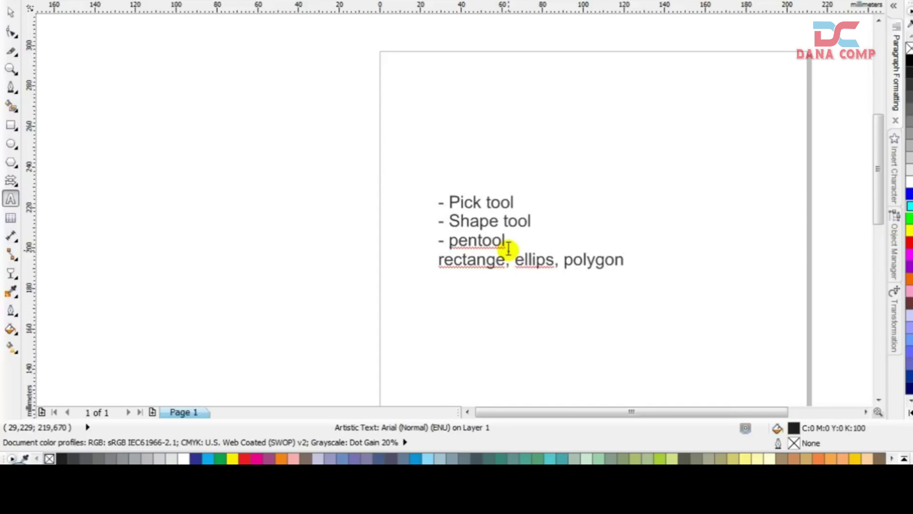
text(_)
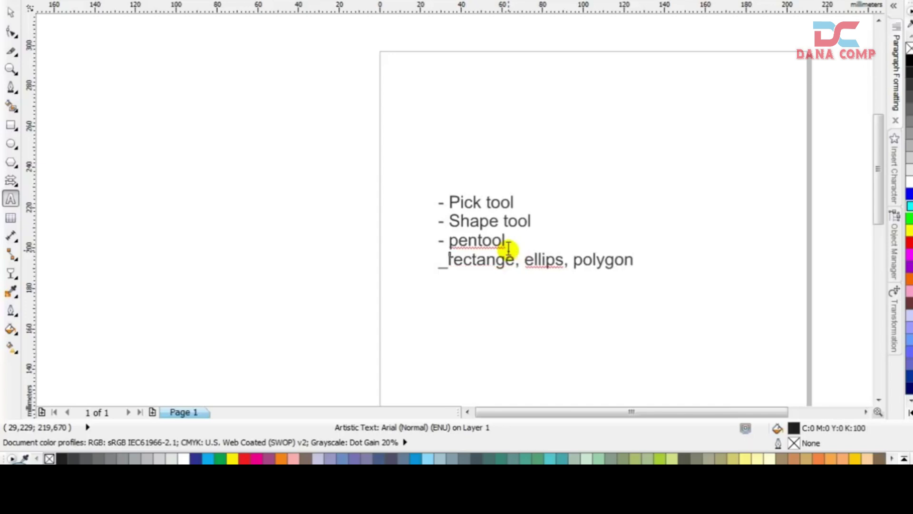
key(BackSpace)
text(-)
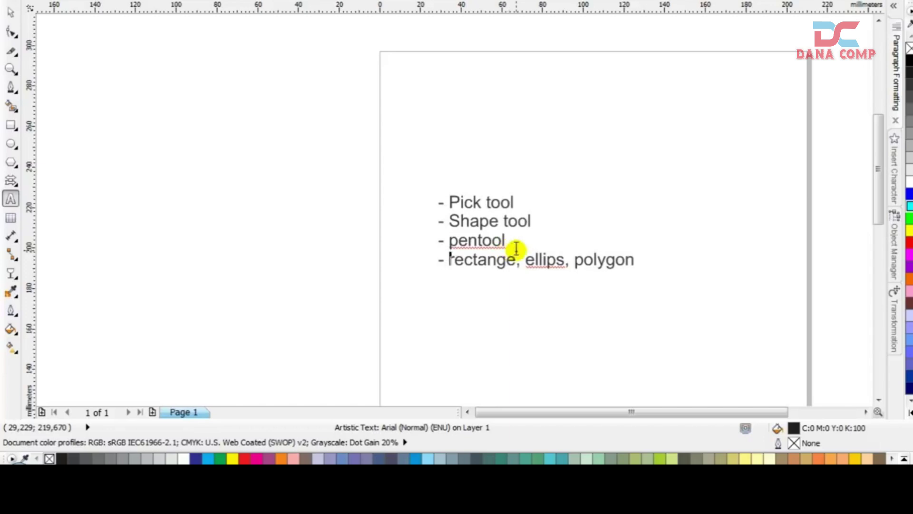
Add the line "- Text tool" below the polygon entry in the text list
key(Escape)
click(631, 259)
key(Return)
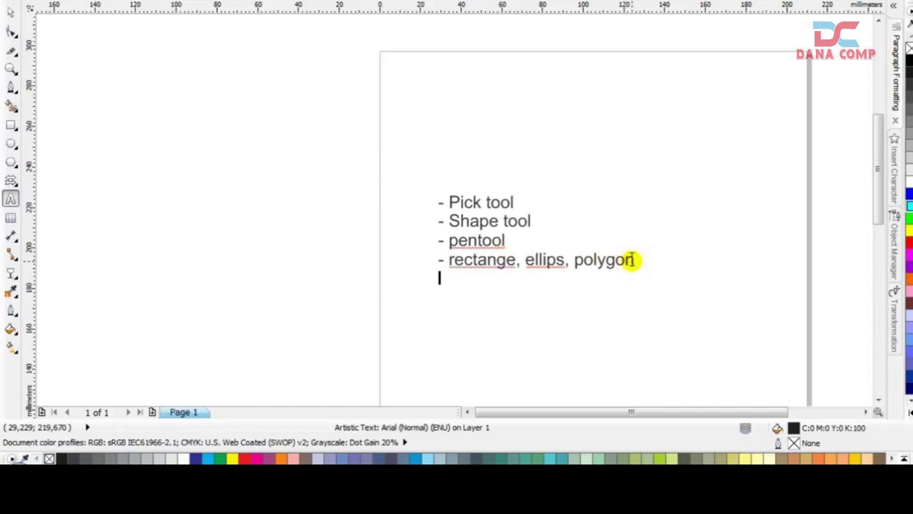
text(Text too)
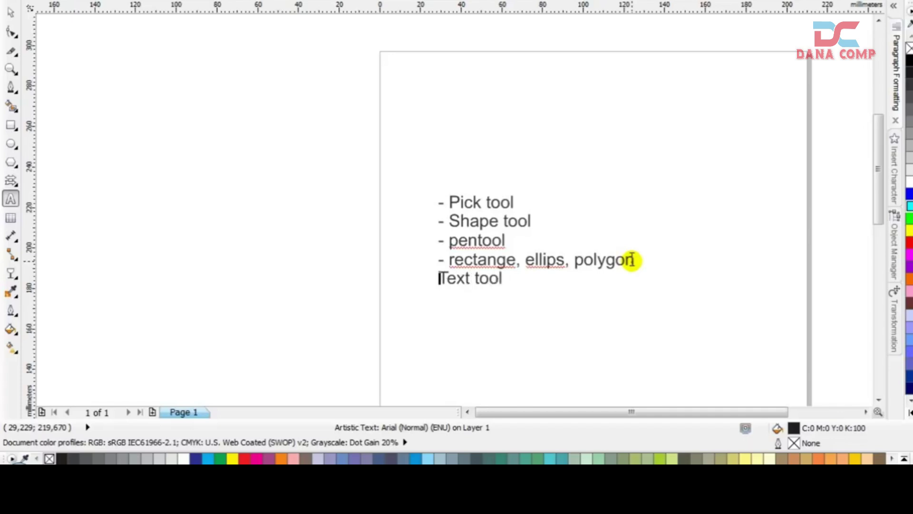
text(l)
key(Home)
text(-)
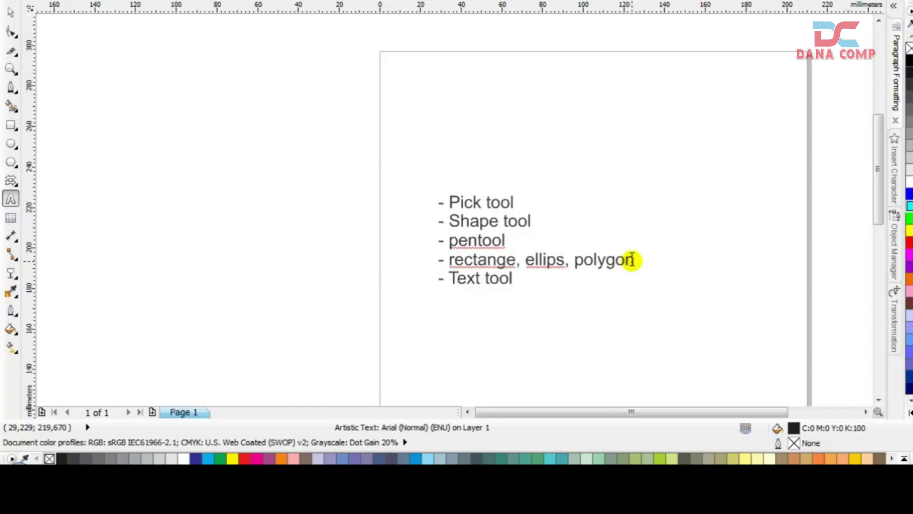
Finish the text list with the lines "- Effect tooll" and "- Gradient"
click(13, 274)
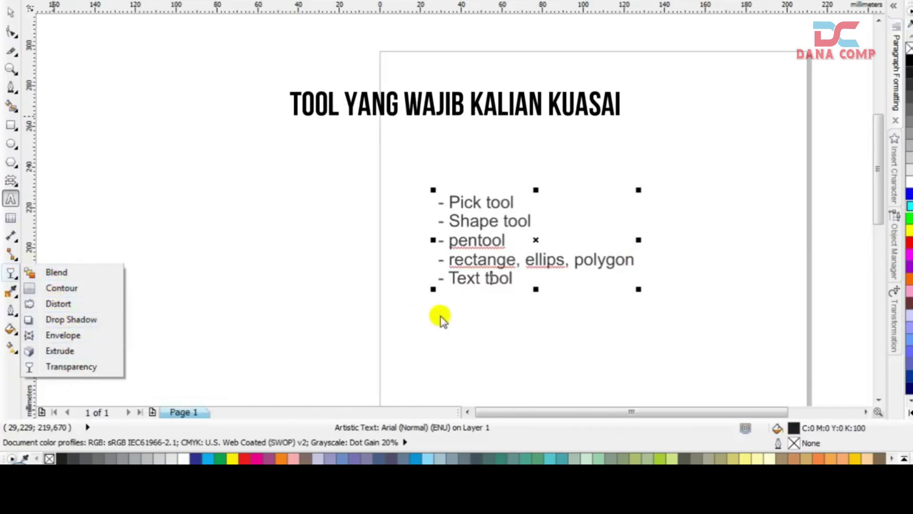
click(523, 279)
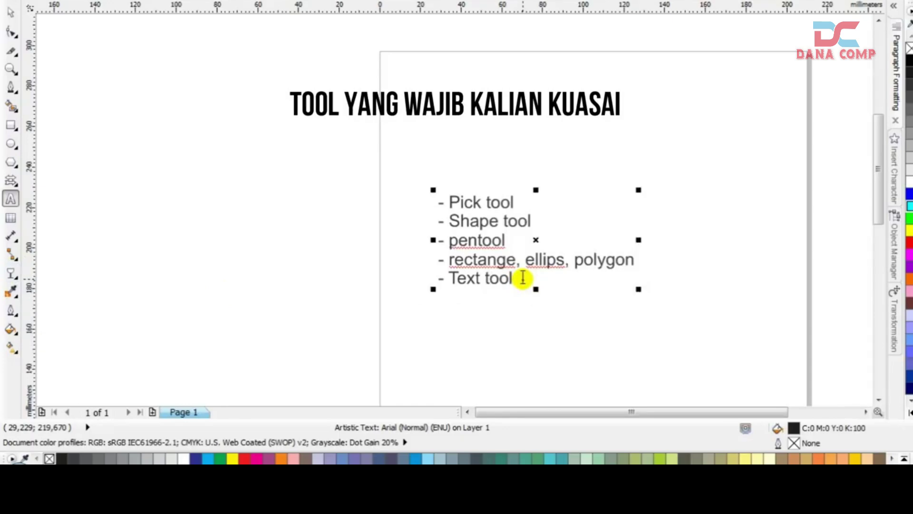
click(523, 278)
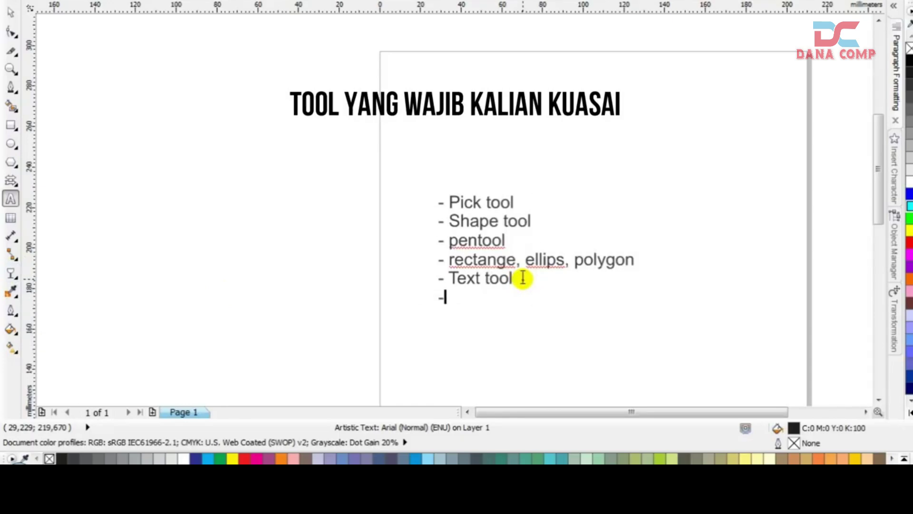
text(- Effec)
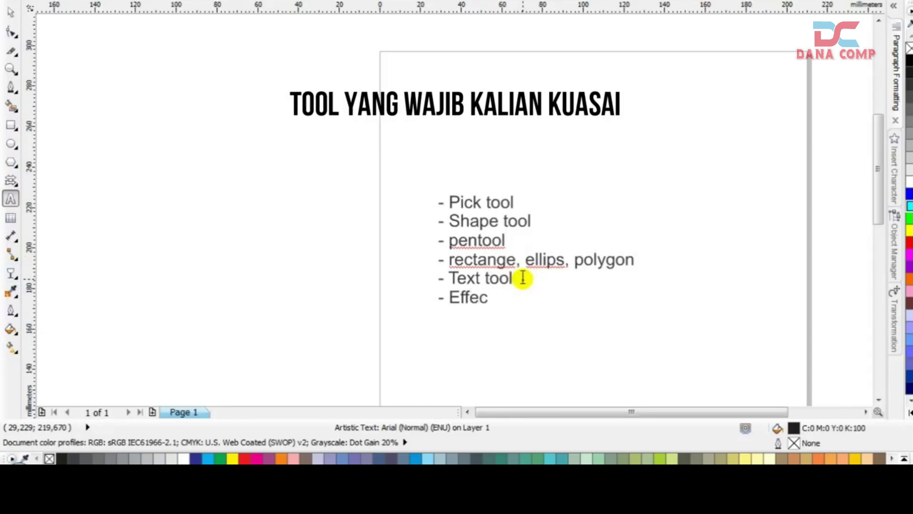
text(t toolo)
key(Return)
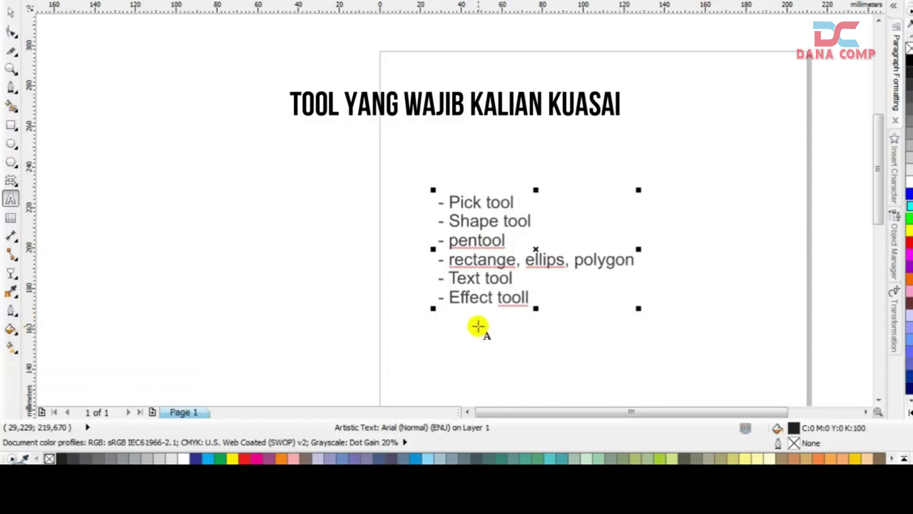
text(- Grad)
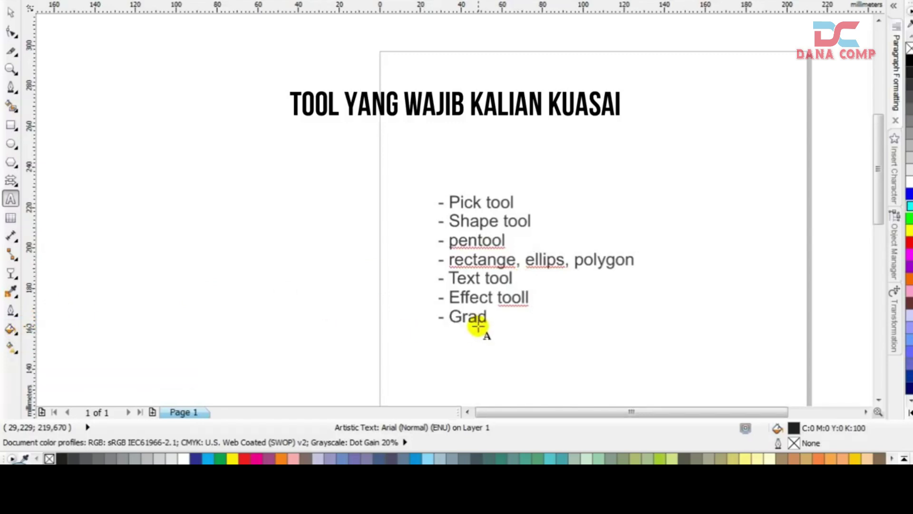
text(ient)
Move the finished text list to the upper-right area of the page and deselect it
click(10, 12)
drag(473, 224, 454, 214)
scroll(454, 214, down, 2)
scroll(514, 221, up, 2)
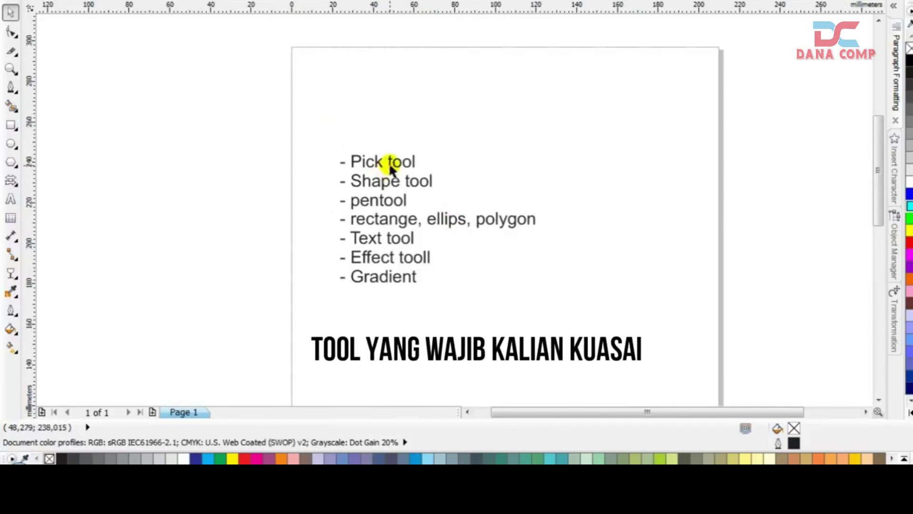
drag(389, 163, 424, 147)
click(416, 106)
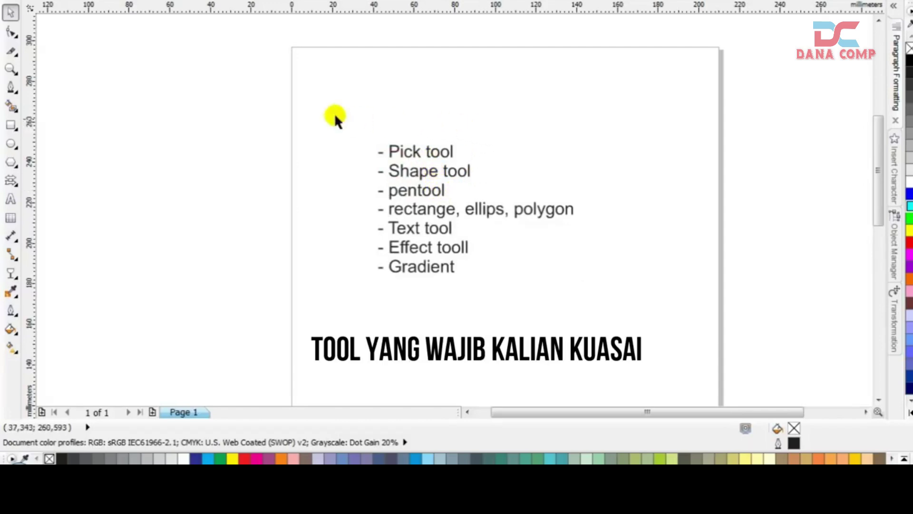
drag(431, 156, 532, 86)
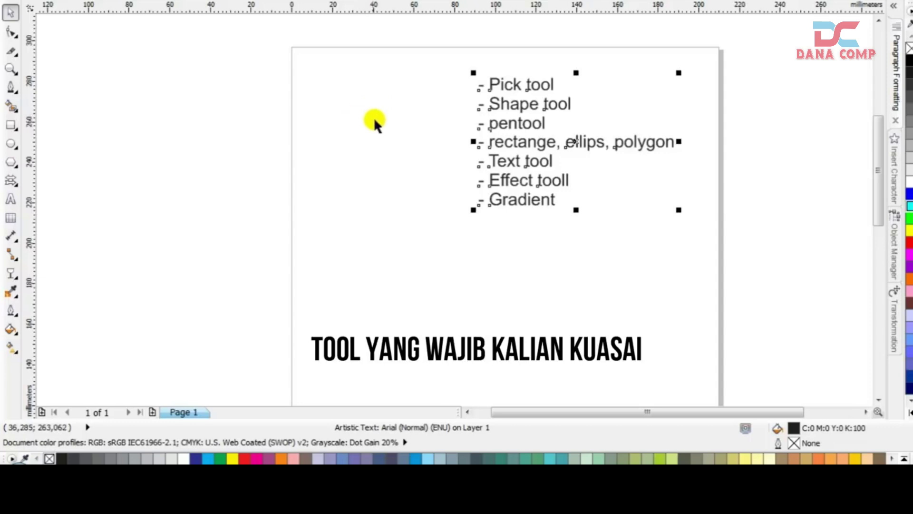
drag(513, 126, 535, 119)
click(441, 138)
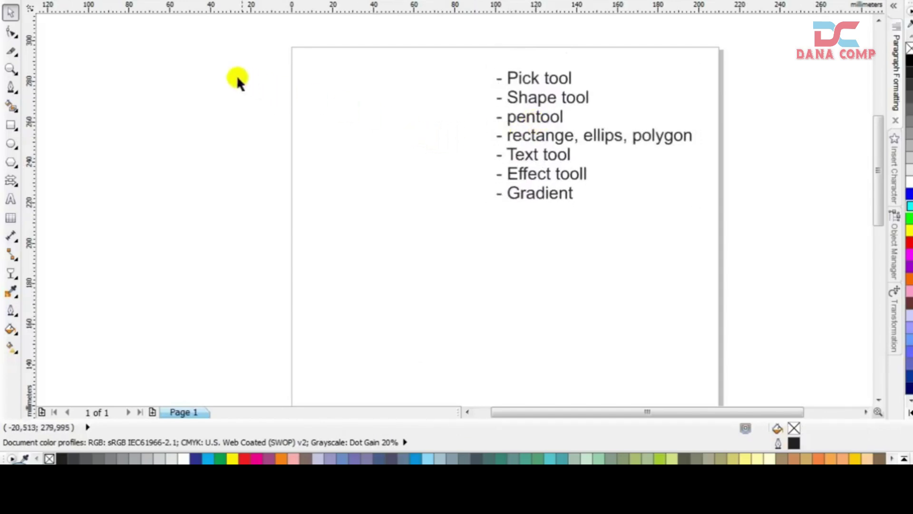